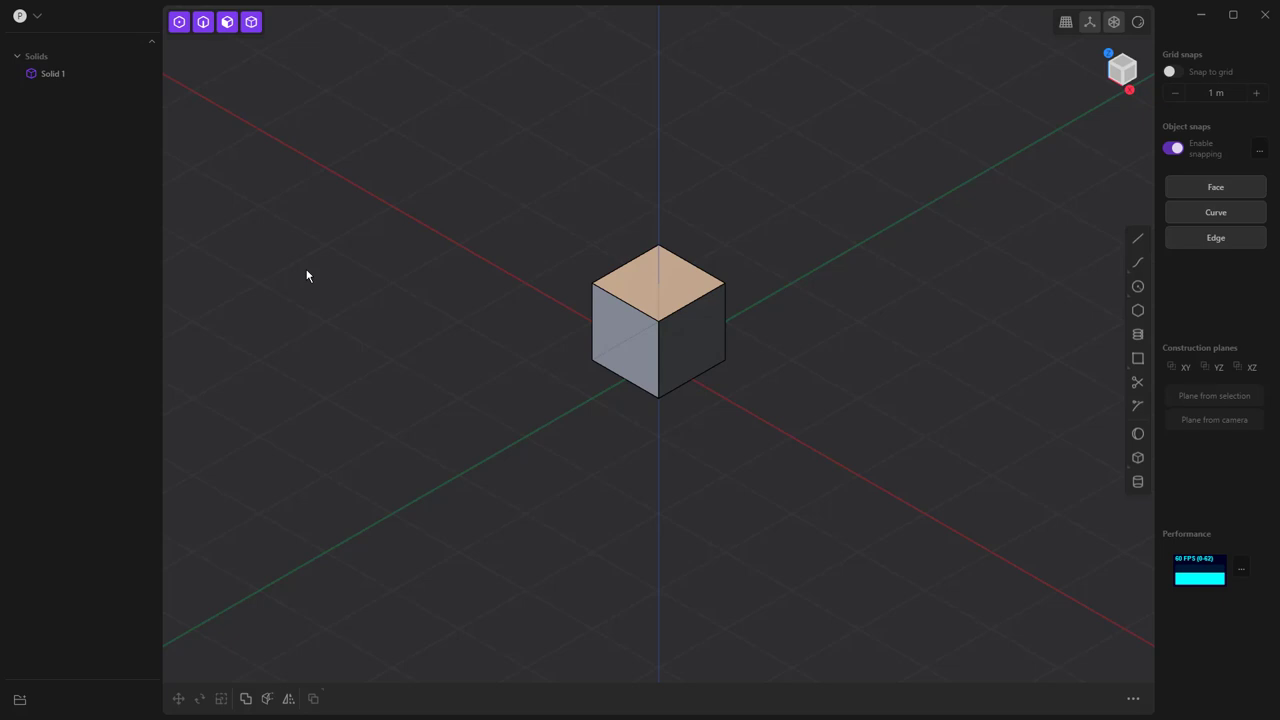
- Delete the default cube and view the empty ground grid from the Top view
left_click(641, 270)
key("Delete")
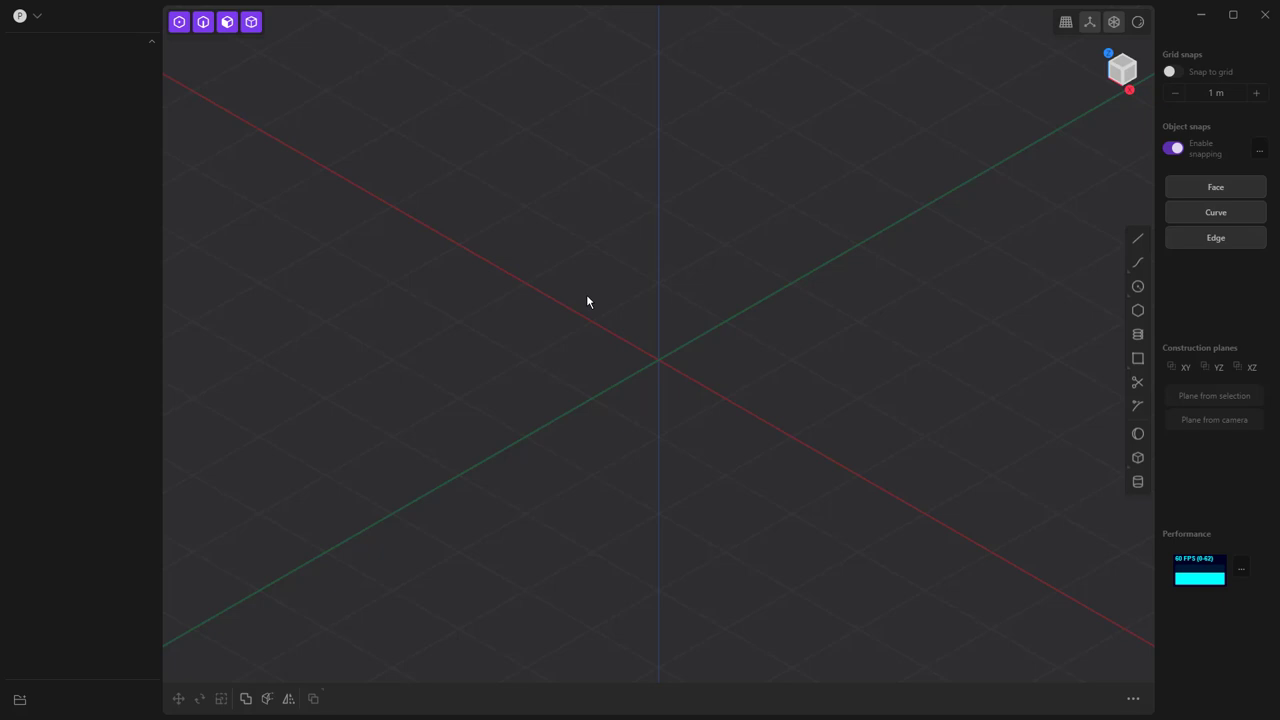
key("KP_7")
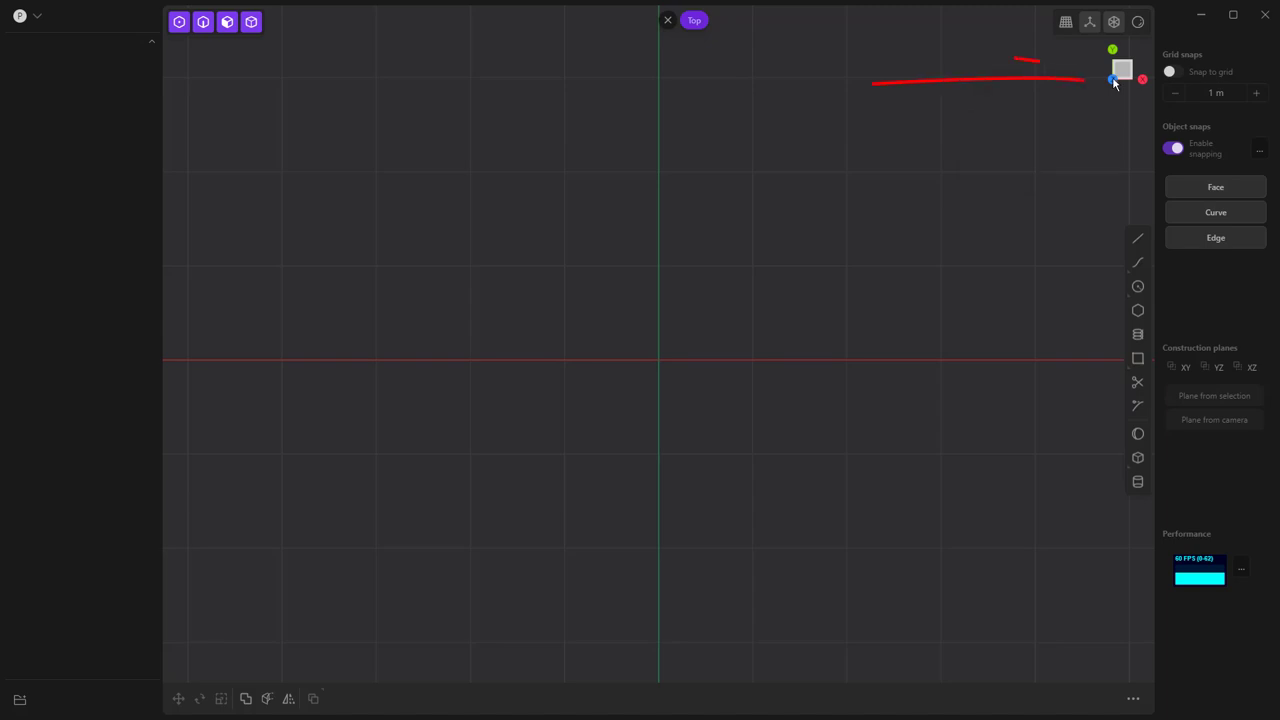
scroll(687, 379, "down", 1)
scroll(687, 379, "down", 3)
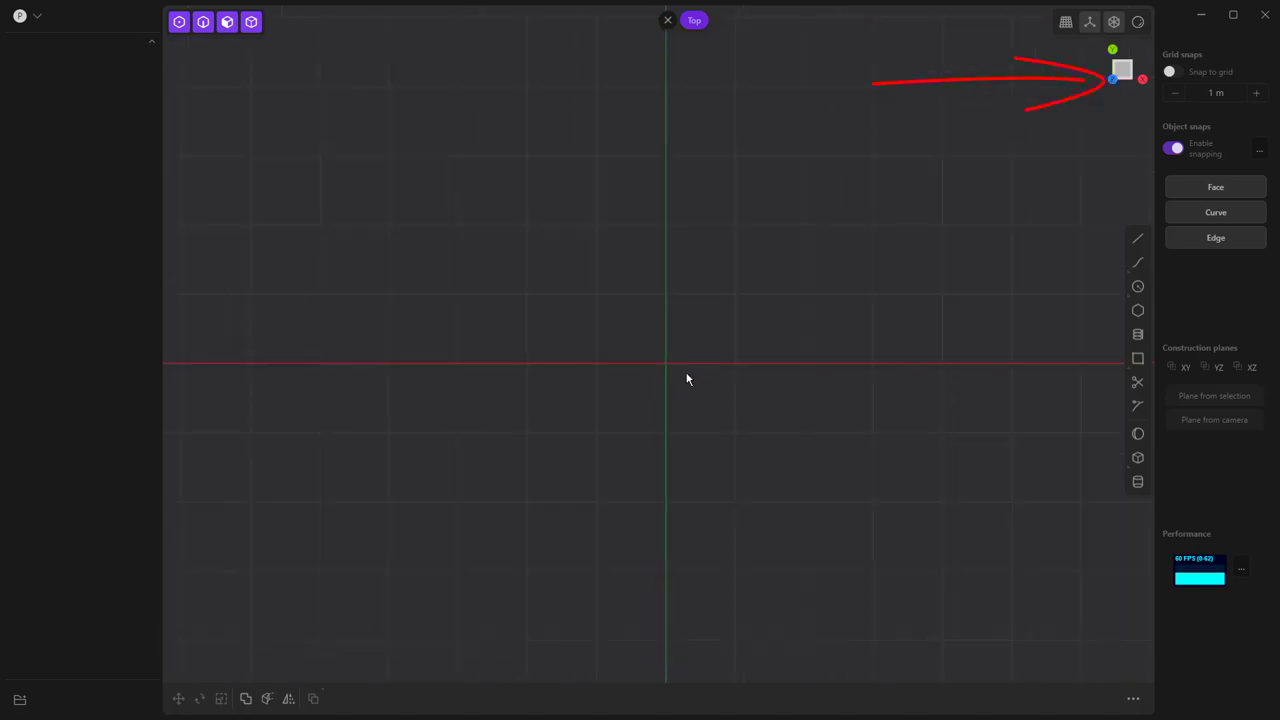
- Draw a center circle of 2 m radius at the origin
key("k")
left_click(1137, 287)
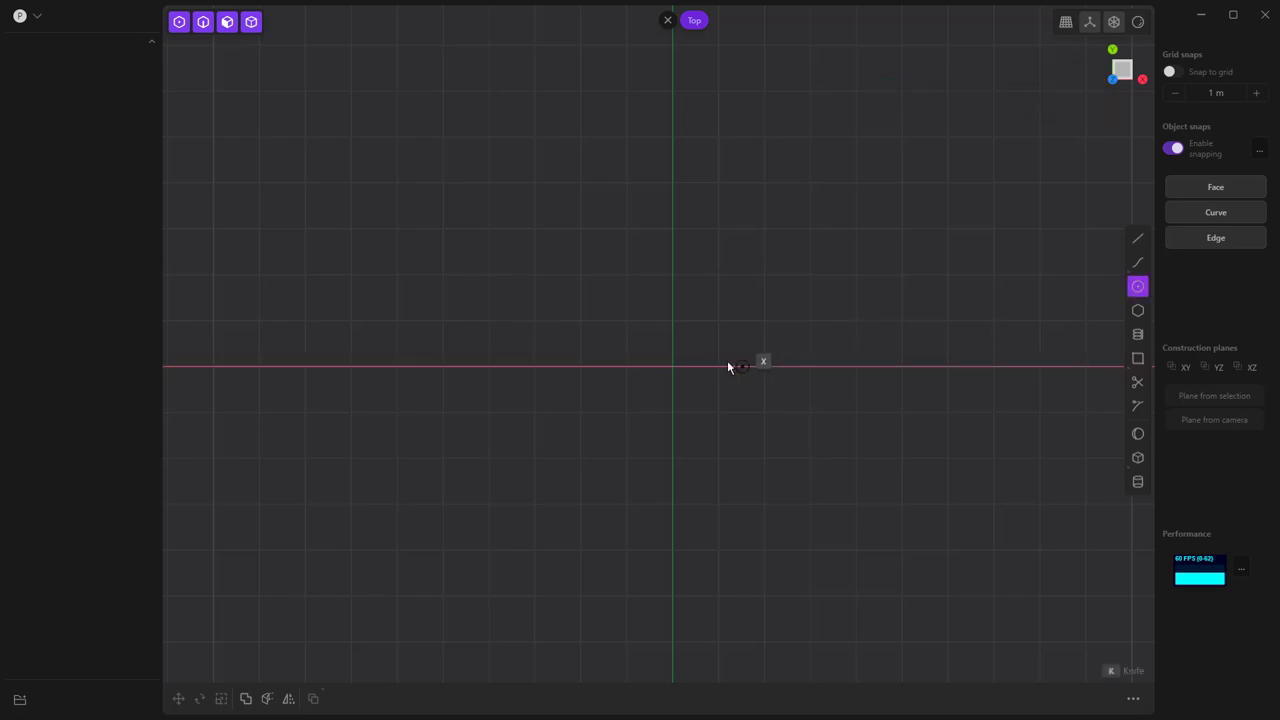
left_click(677, 367)
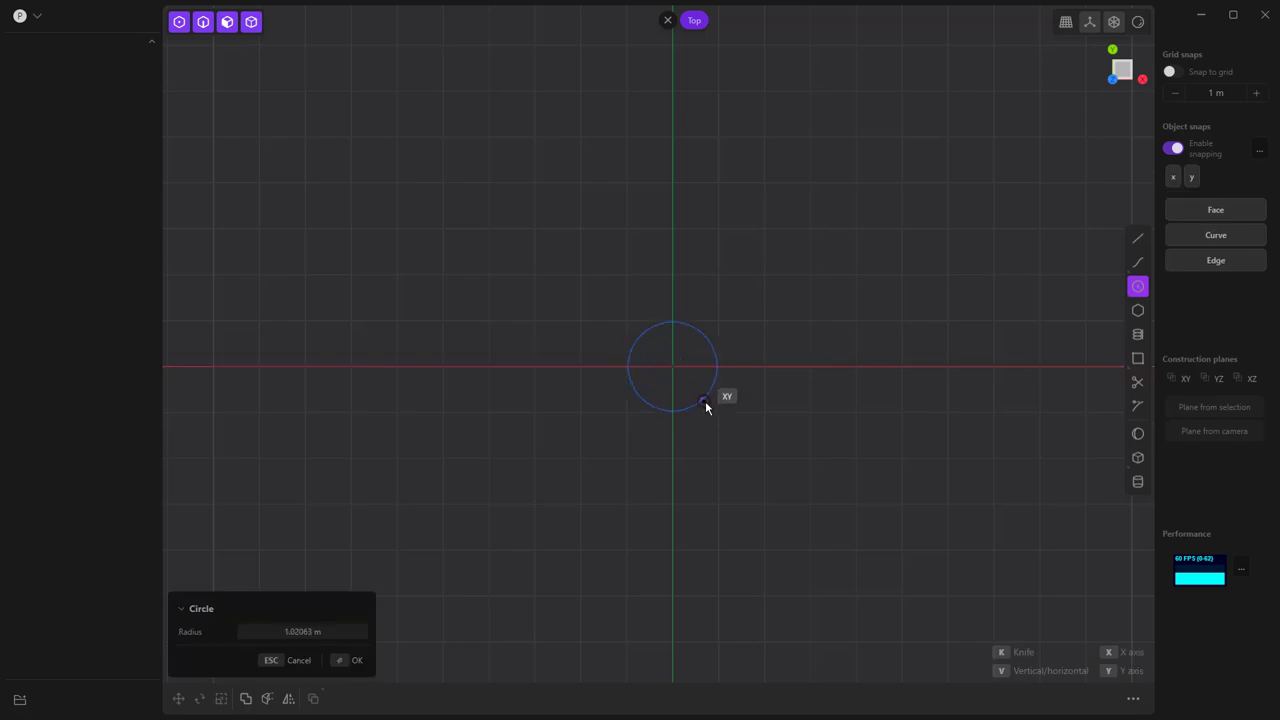
key("Tab")
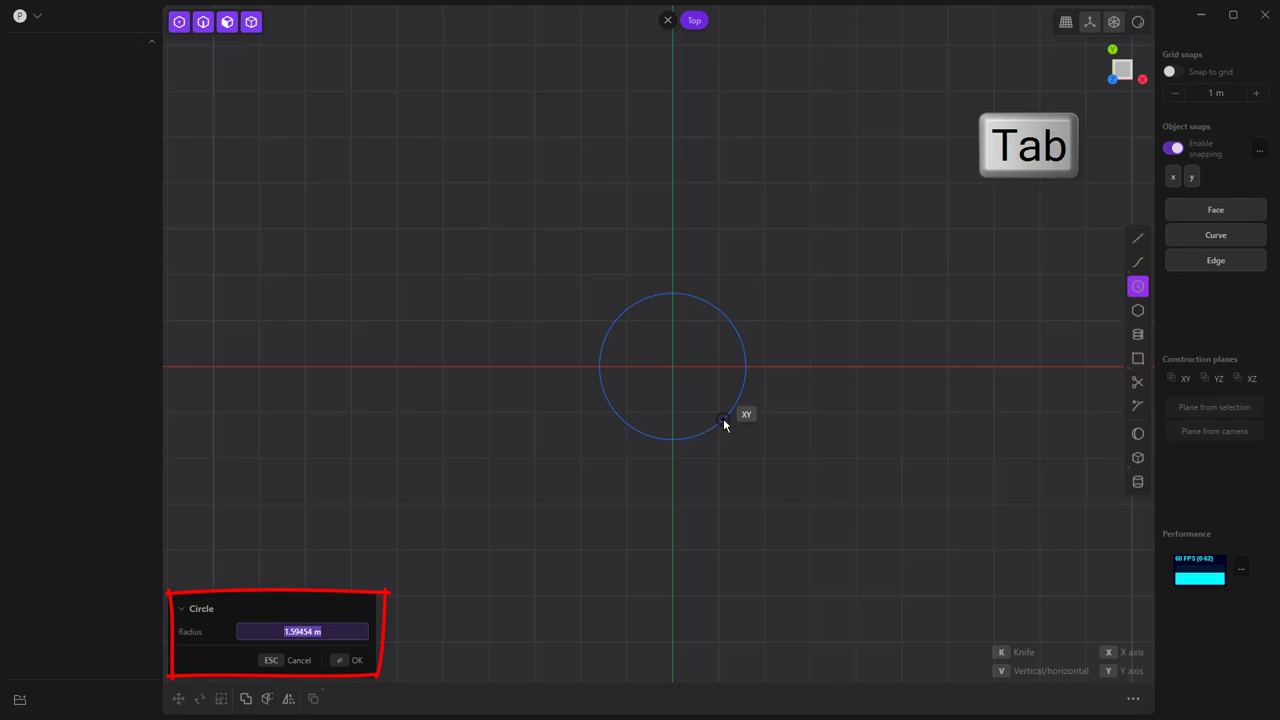
type("2")
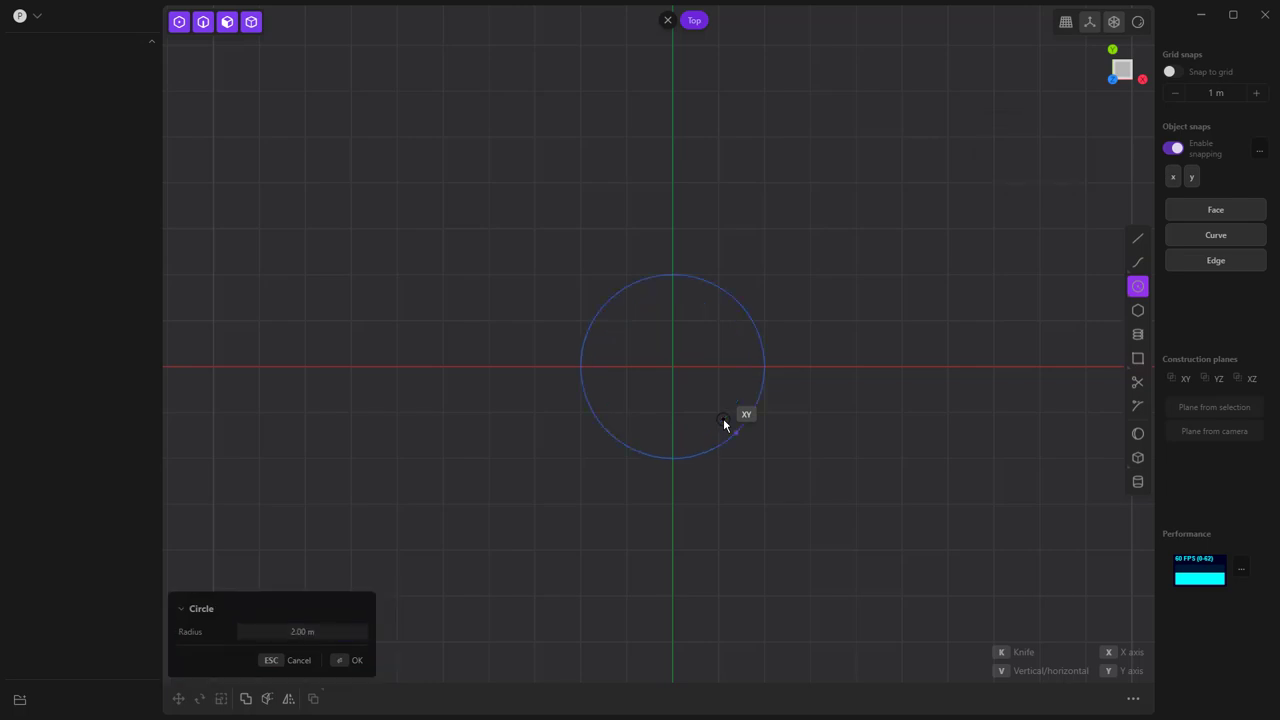
key("Return")
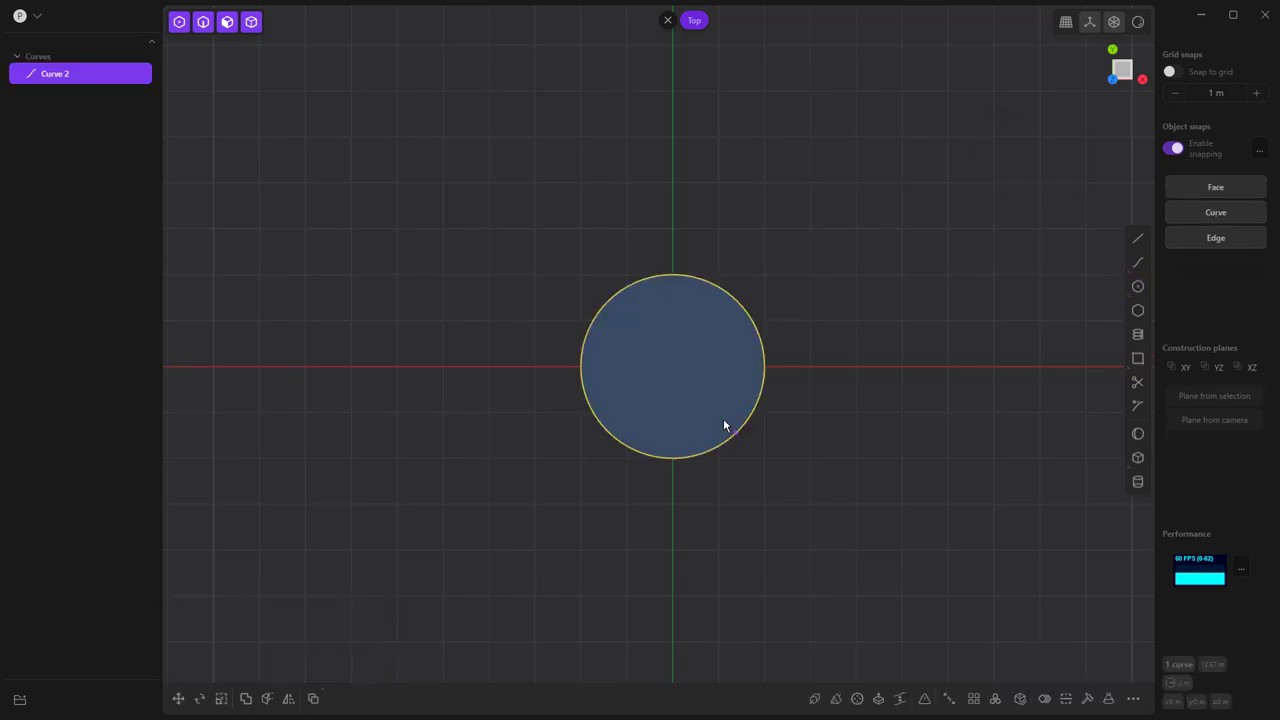
- Move the circle along the X axis to X = -4 m
key("g")
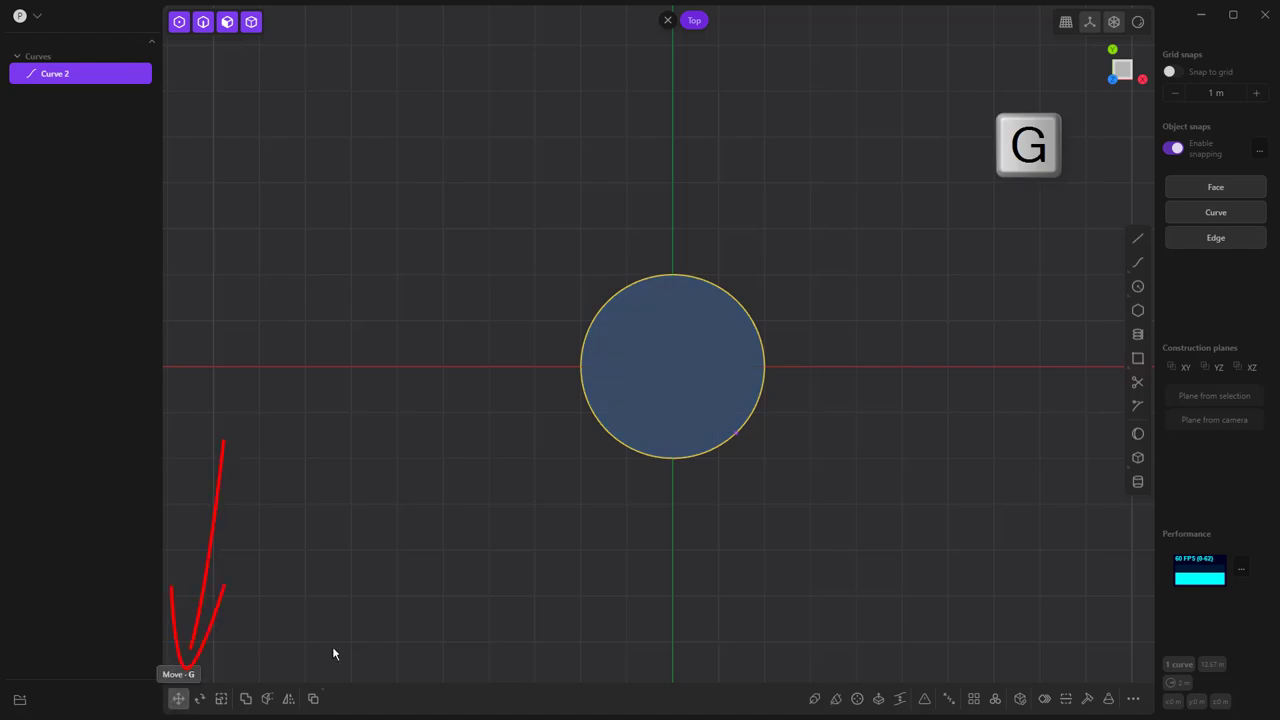
left_click_drag(724, 366, 589, 368)
left_click(272, 631)
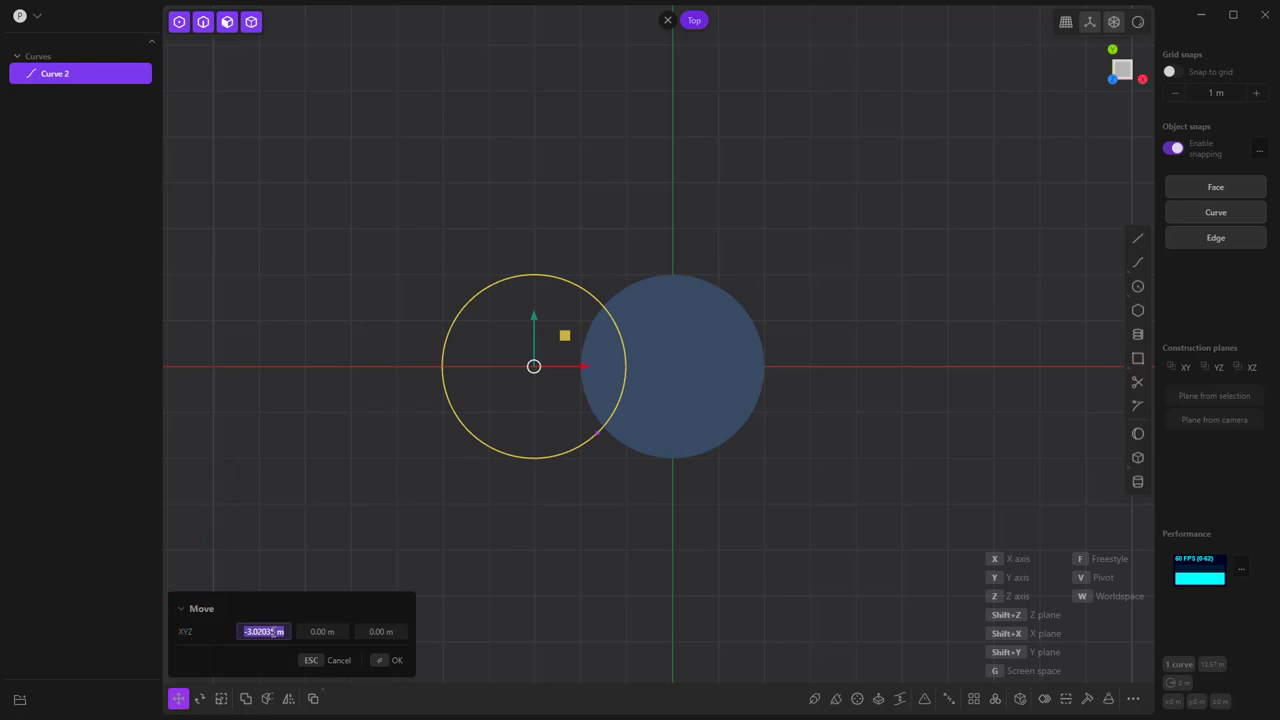
key("BackSpace")
type("-4")
key("Return")
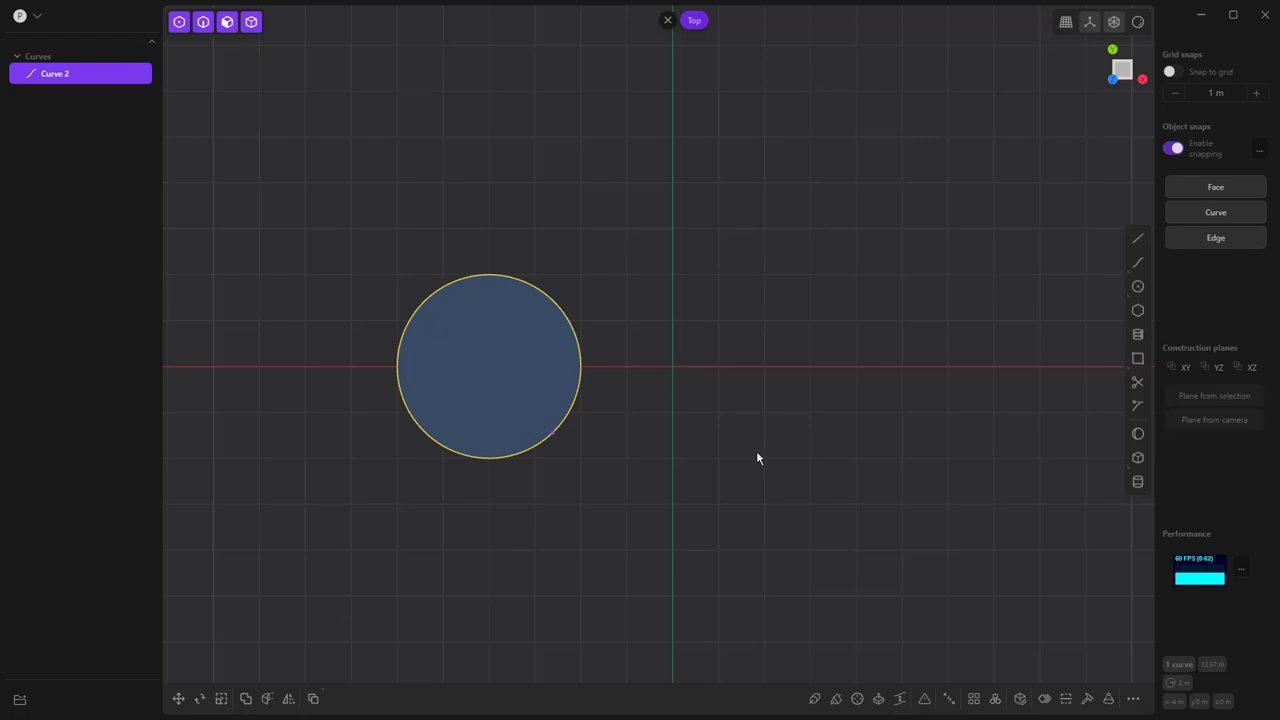
- Draw a smaller center circle on the X axis right of the origin
left_click(1137, 286)
left_click(867, 368)
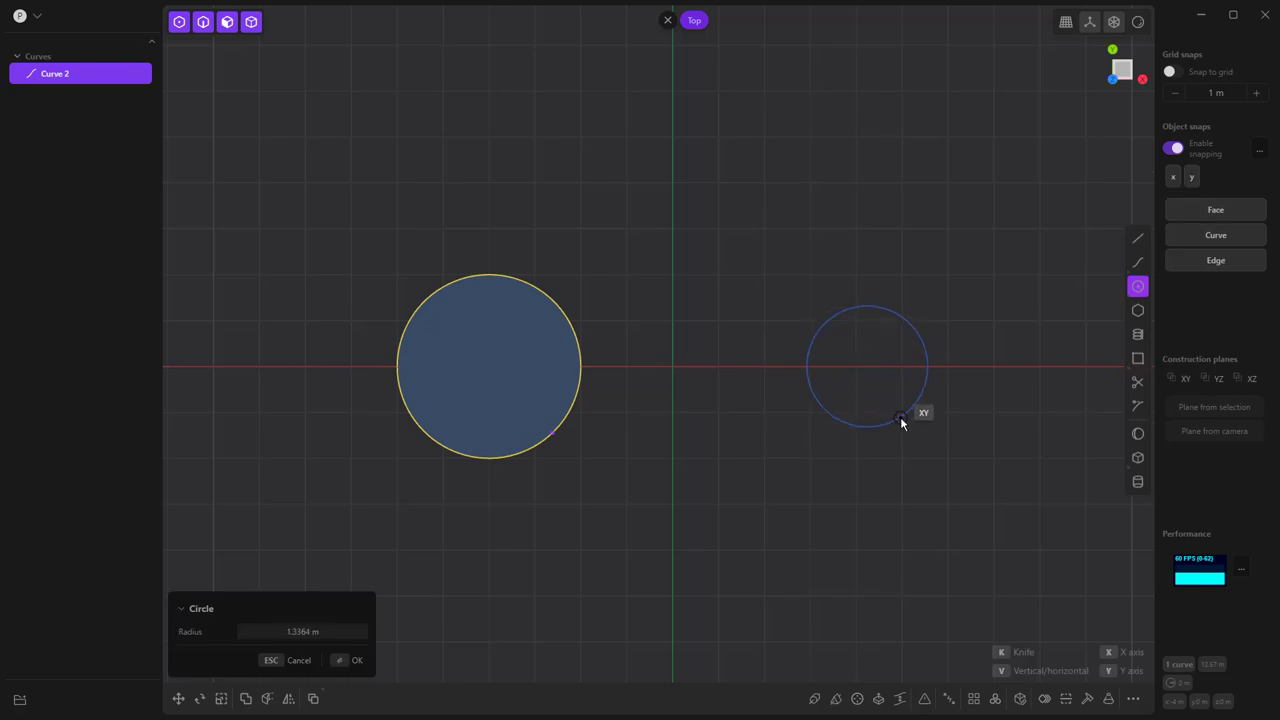
left_click(901, 419)
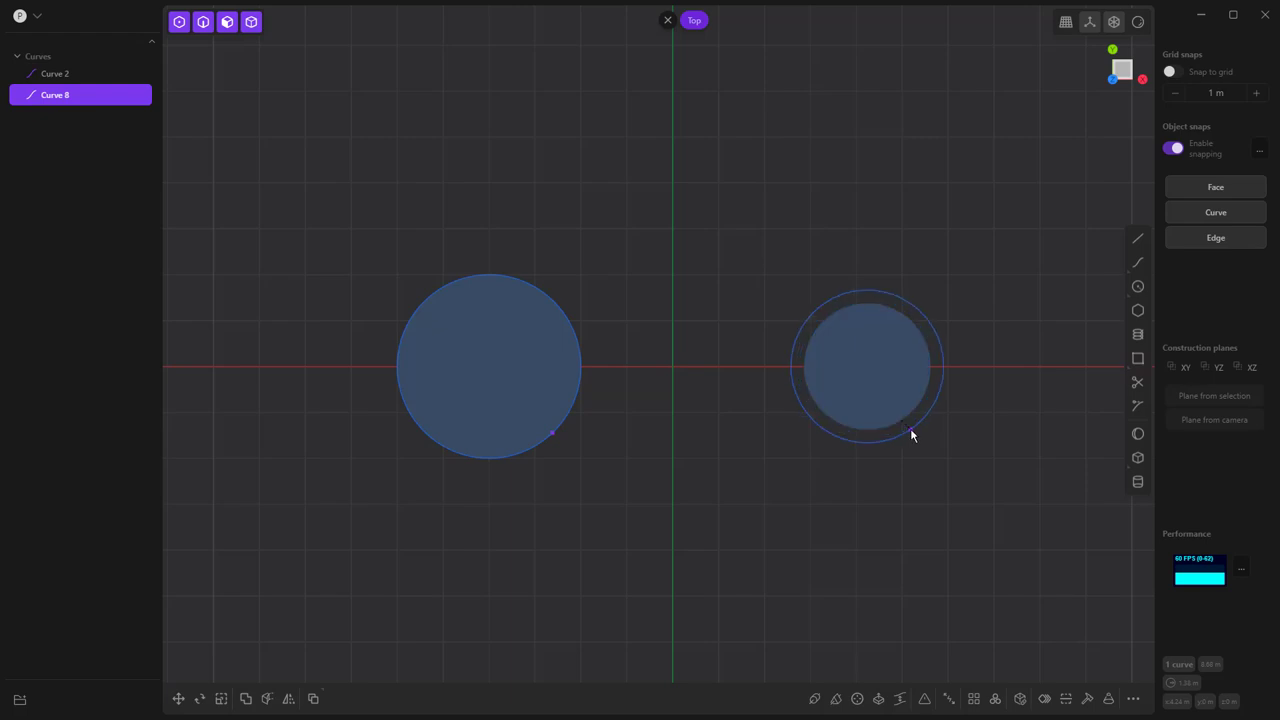
left_click(628, 425)
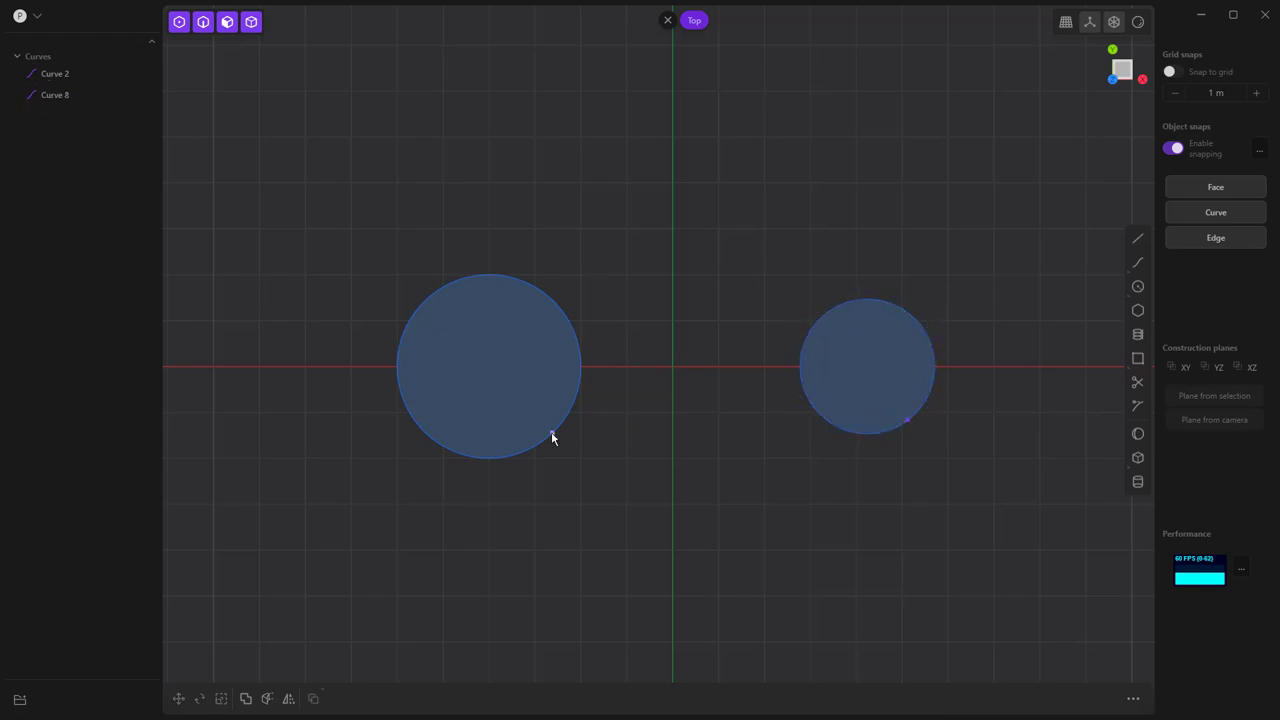
- Drag the edges of the left and right circles to enlarge both slightly
left_click_drag(551, 436, 487, 469)
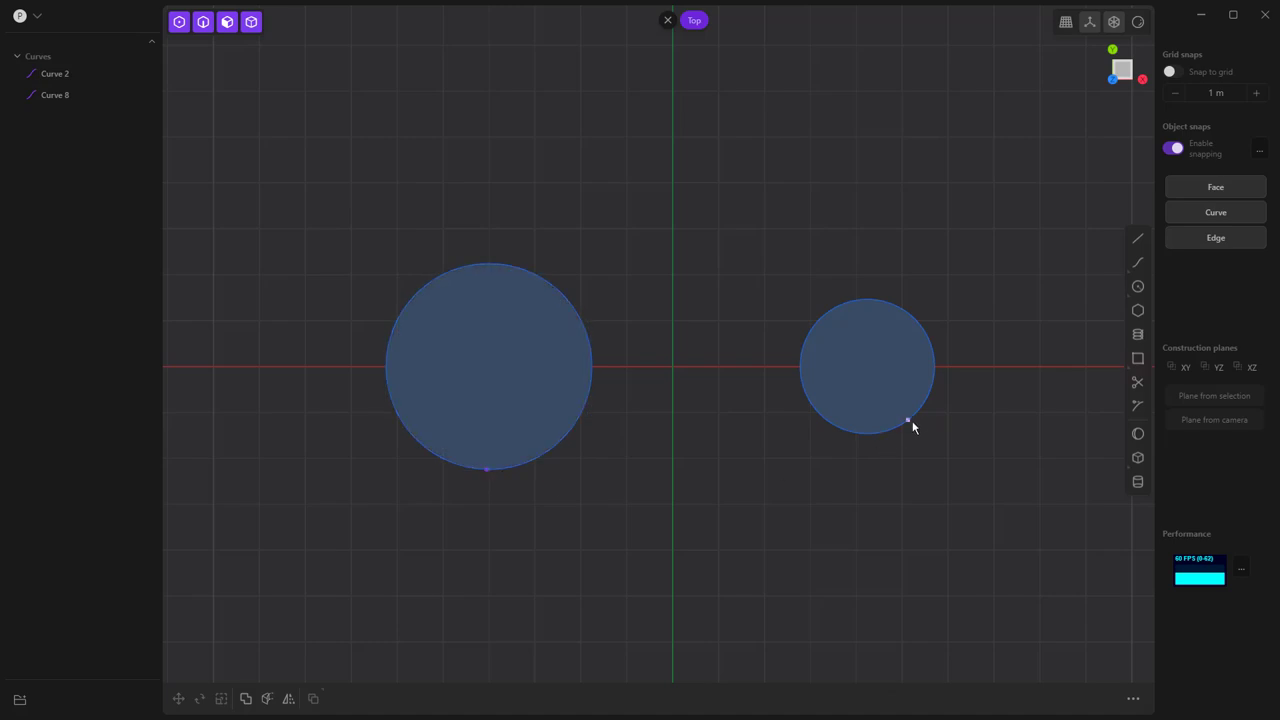
left_click_drag(912, 425, 909, 429)
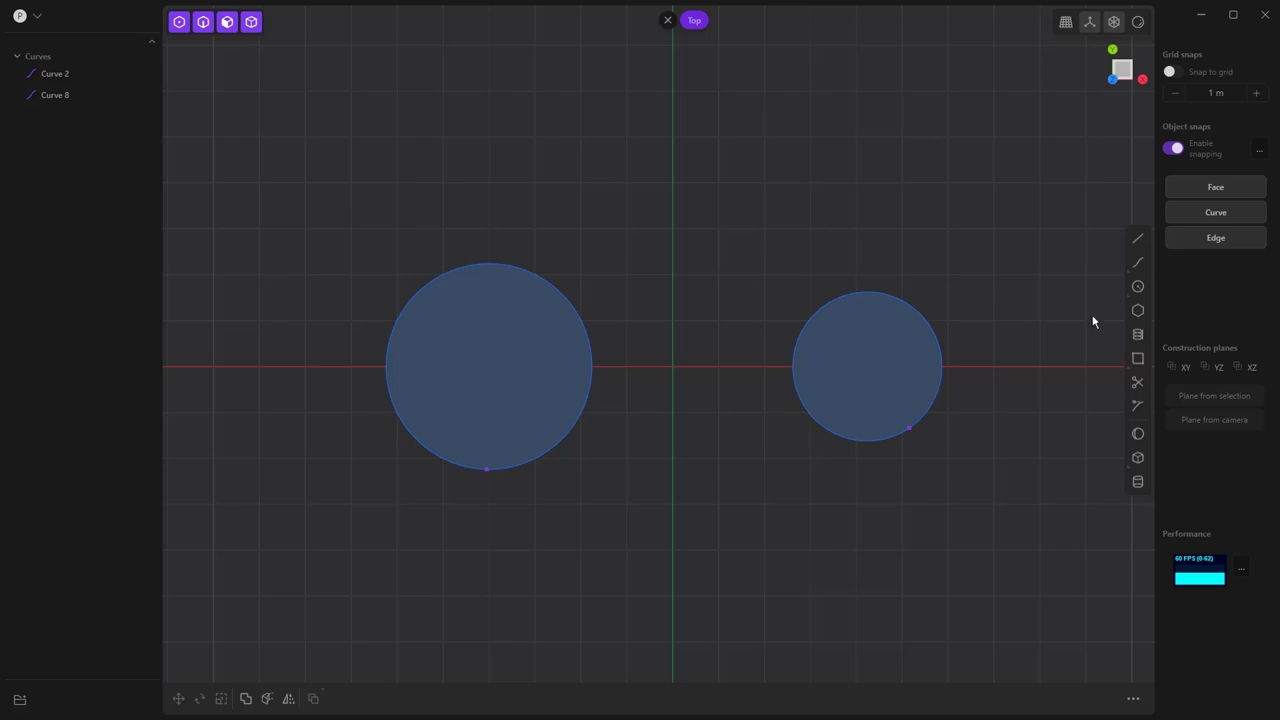
left_click(1137, 243)
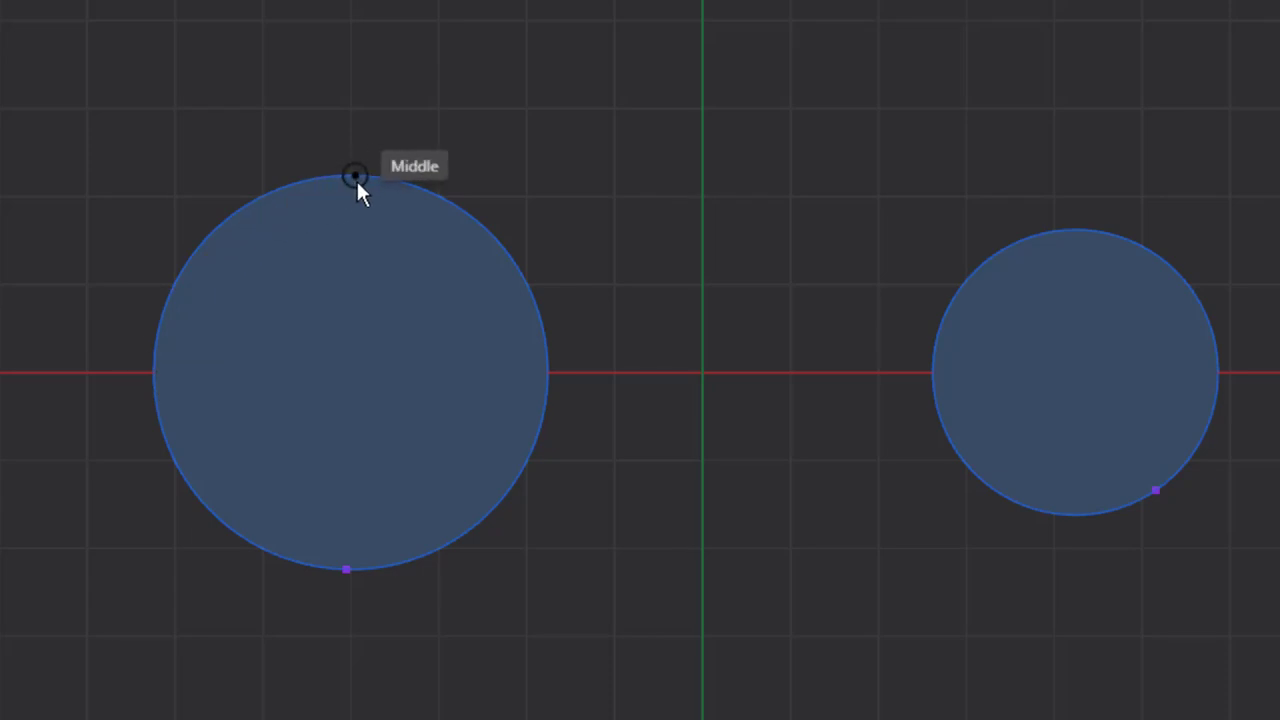
- Draw two tangent lines joining the circles across their tops and their bottoms
left_click(428, 191)
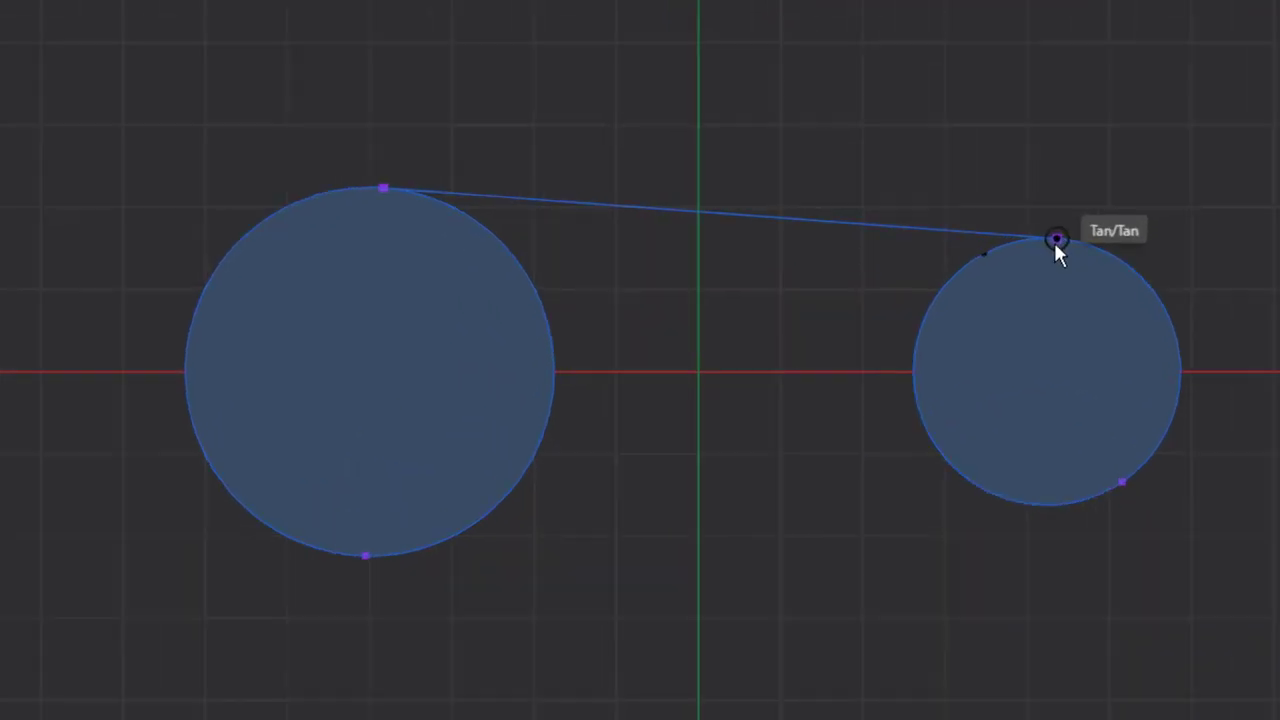
left_click(1128, 225)
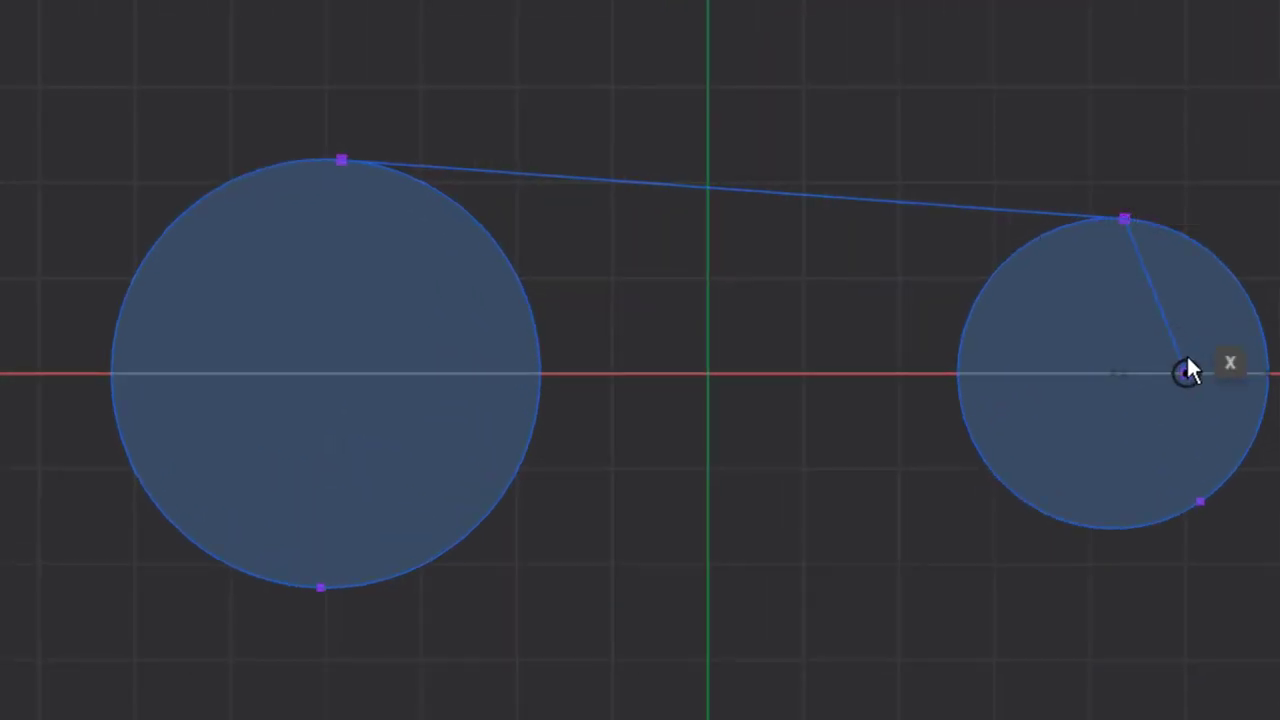
key("Escape")
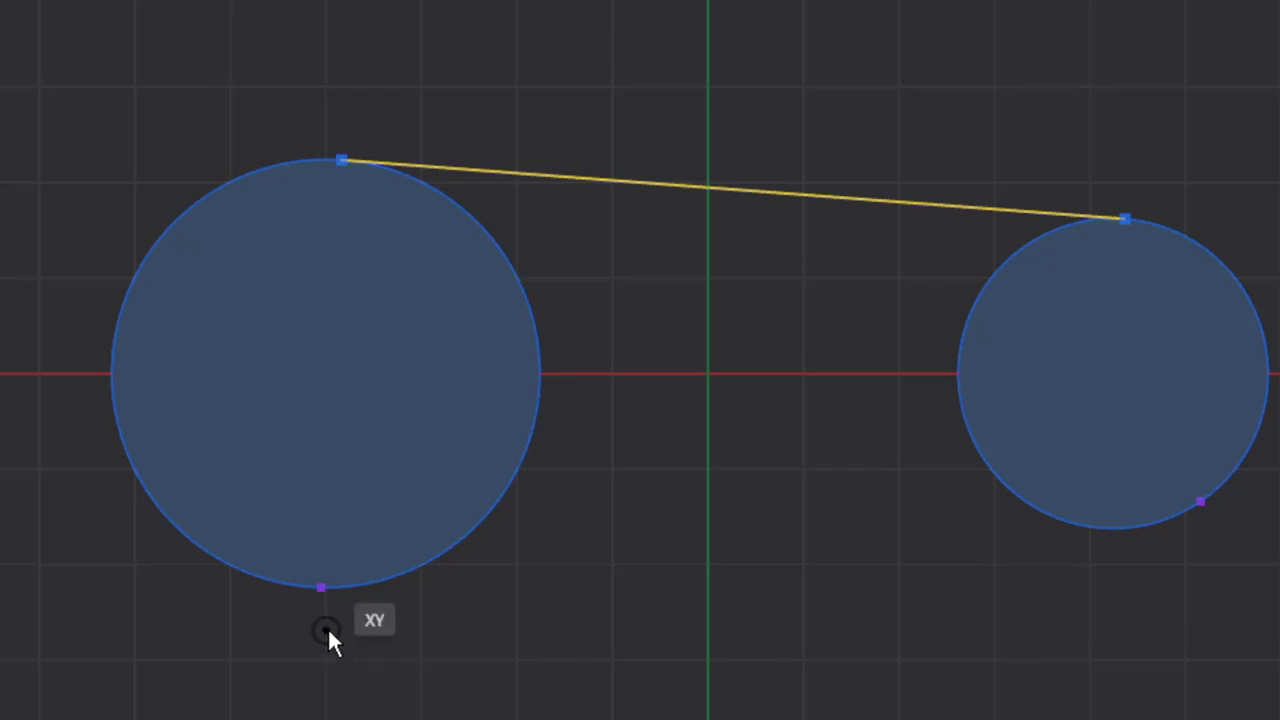
left_click(363, 606)
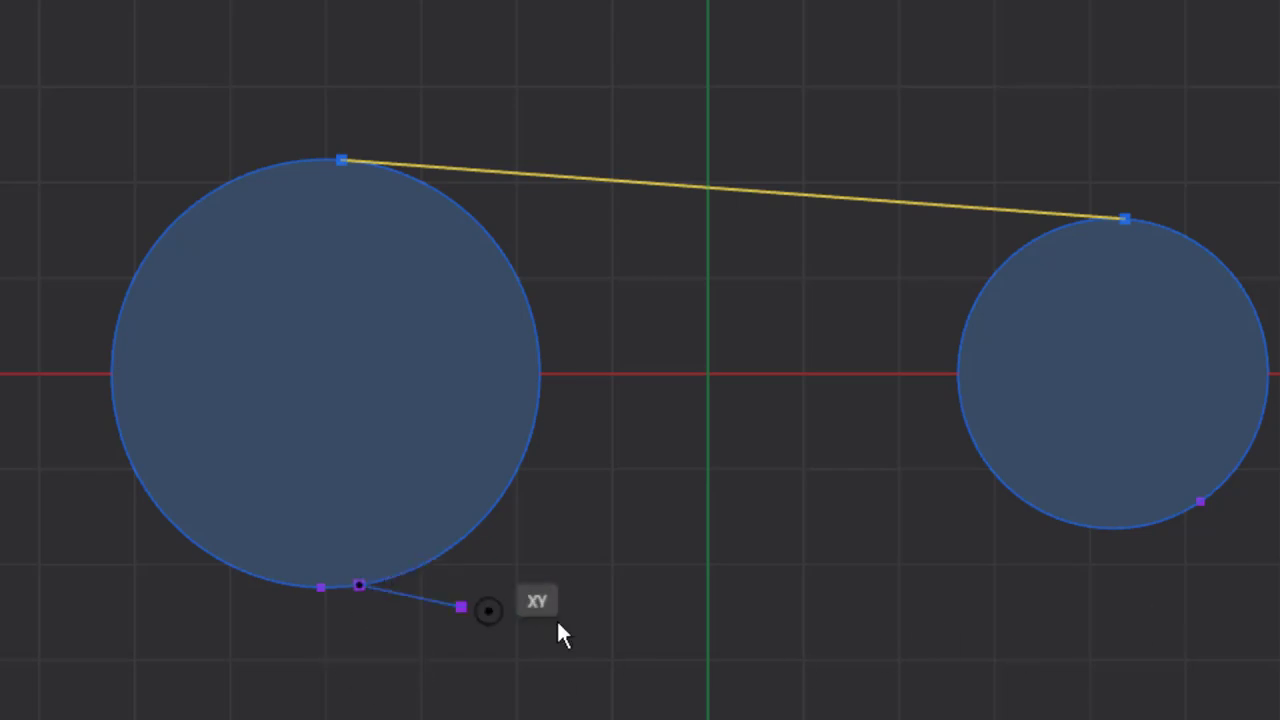
left_click(1139, 522)
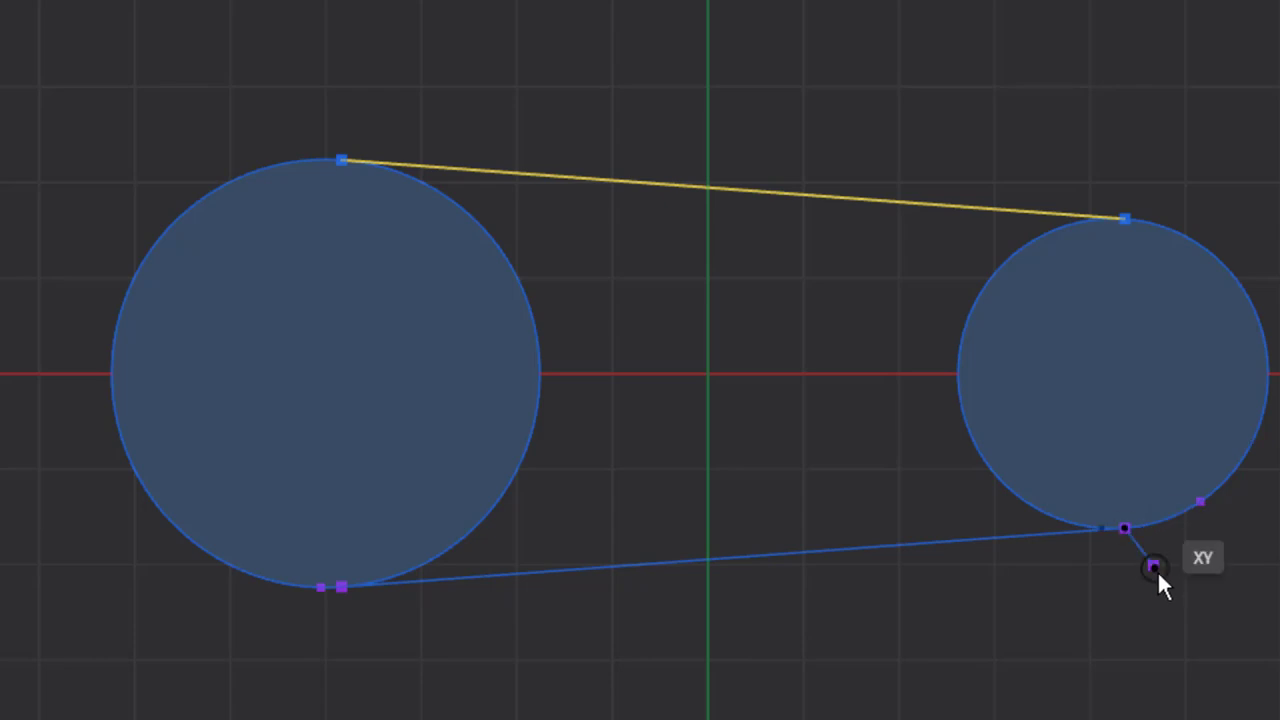
key("Escape")
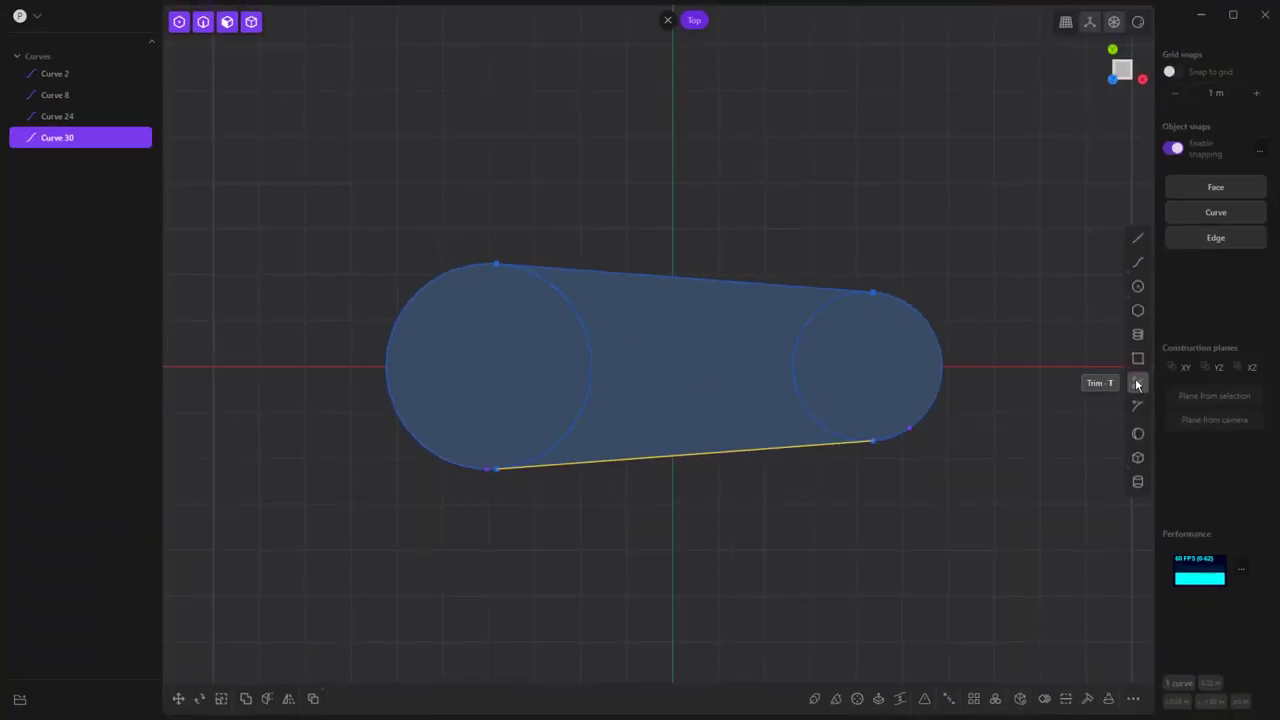
- Trim away the circles' inner arcs to leave one rounded link outline
key("t")
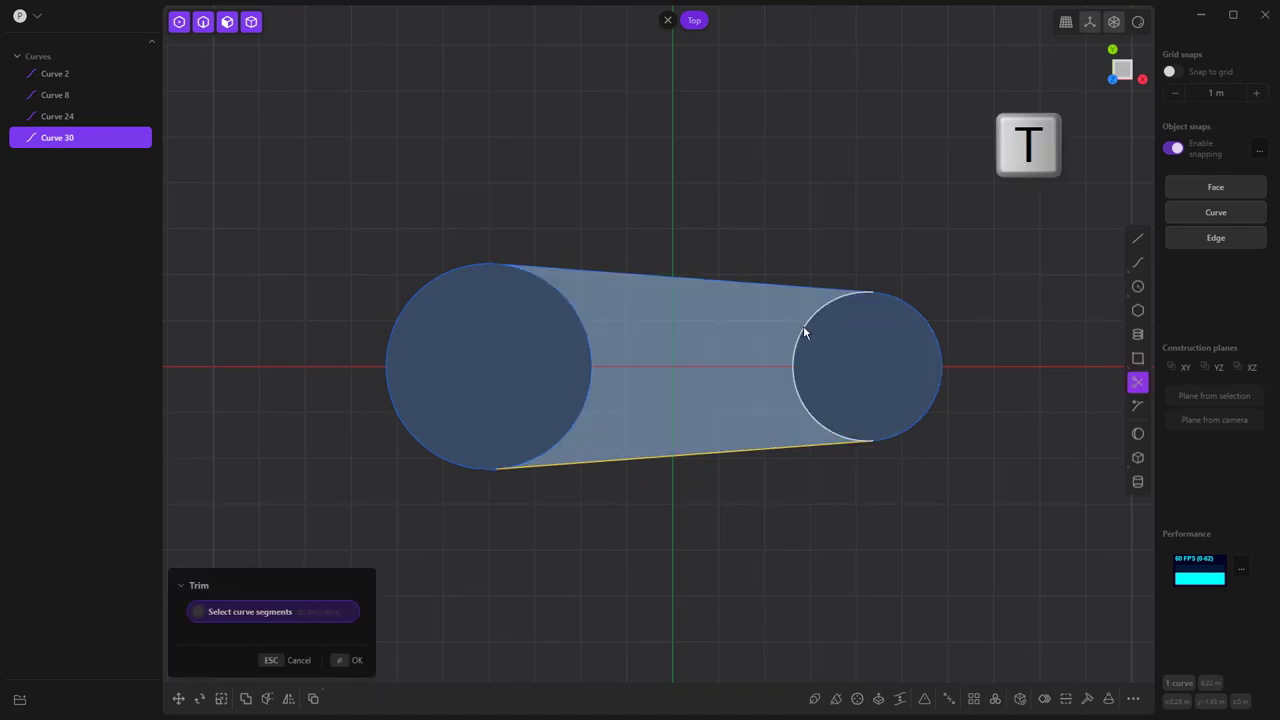
left_click(803, 325)
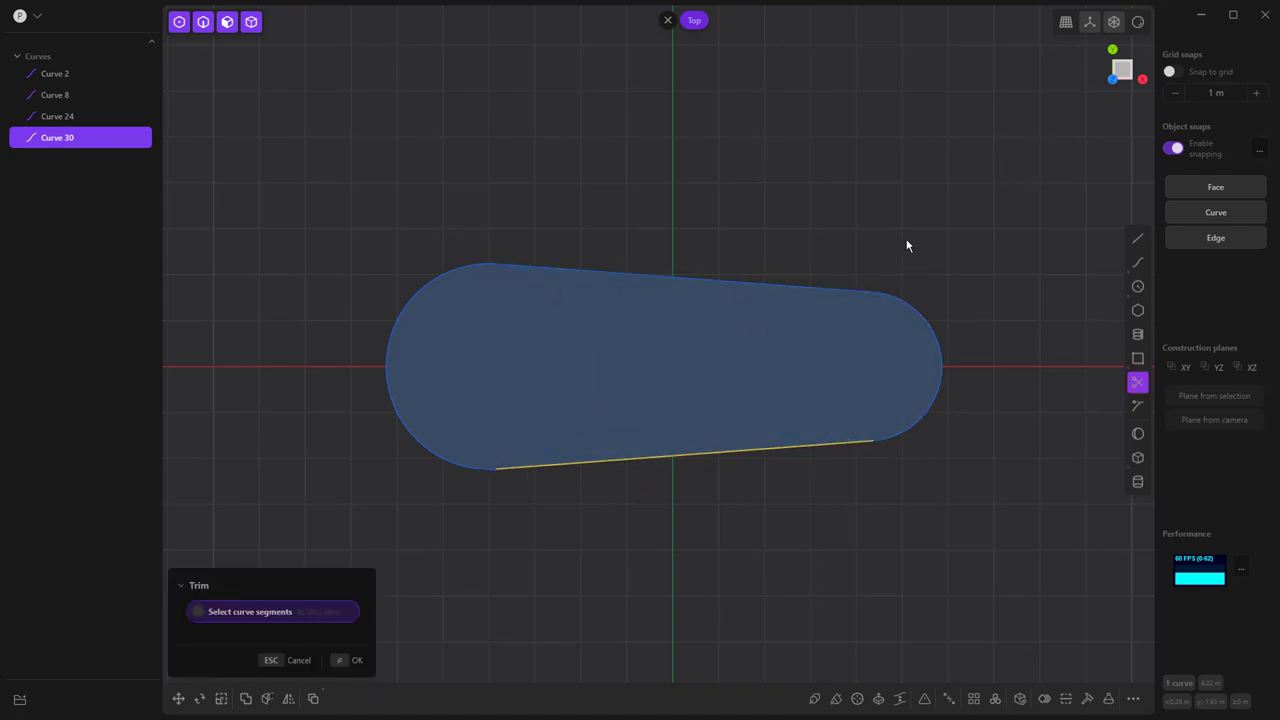
key("Escape")
- Draw a smaller hole circle centred inside each rounded end, right then left
left_click(1138, 287)
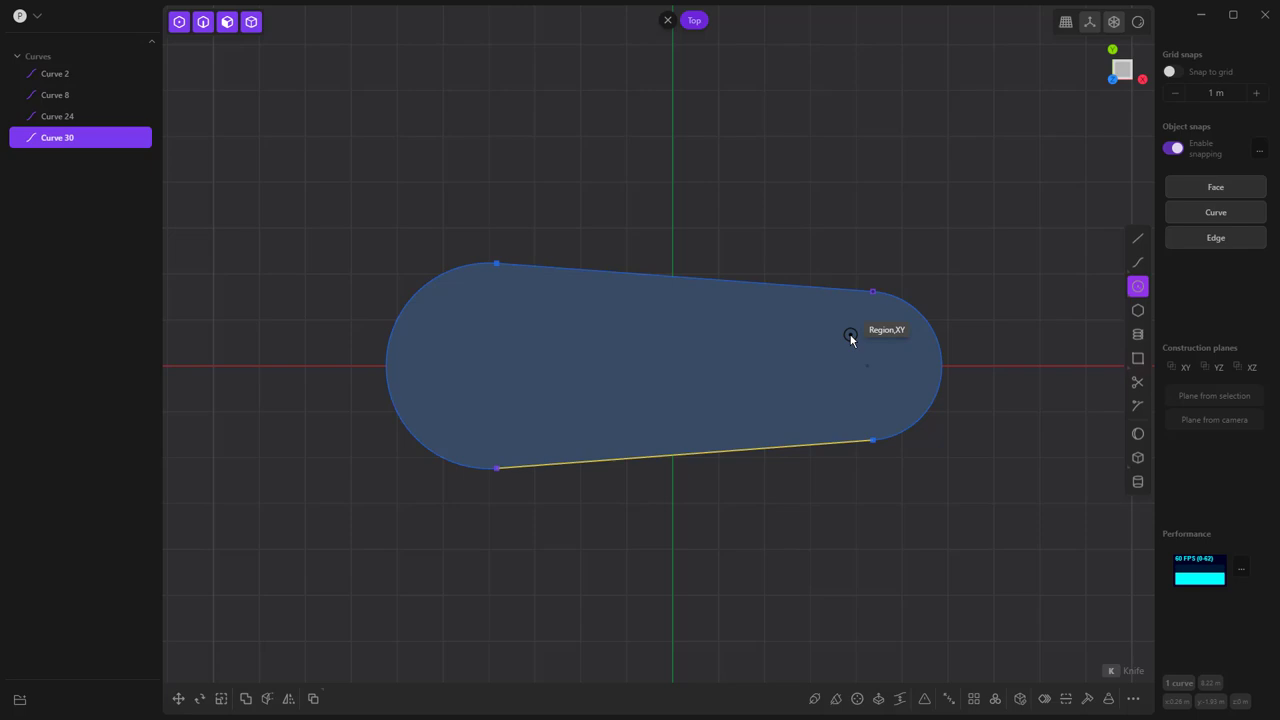
left_click(867, 364)
left_click(882, 316)
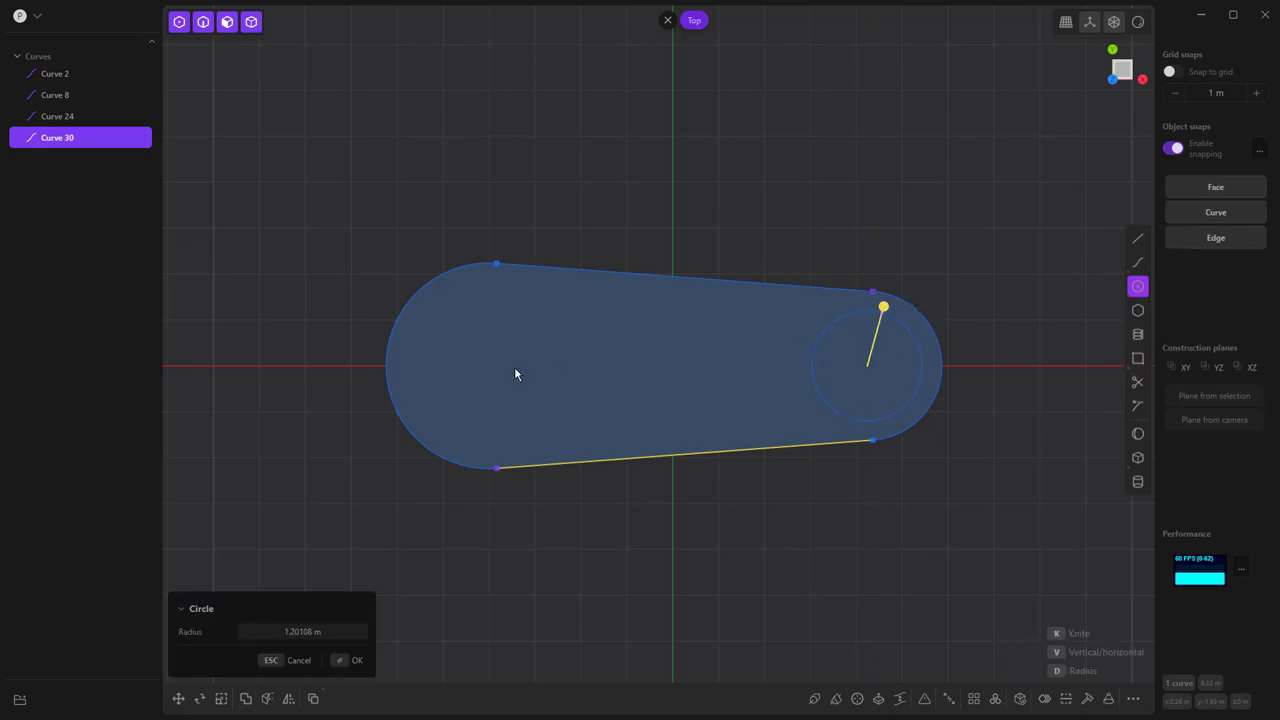
key("Return")
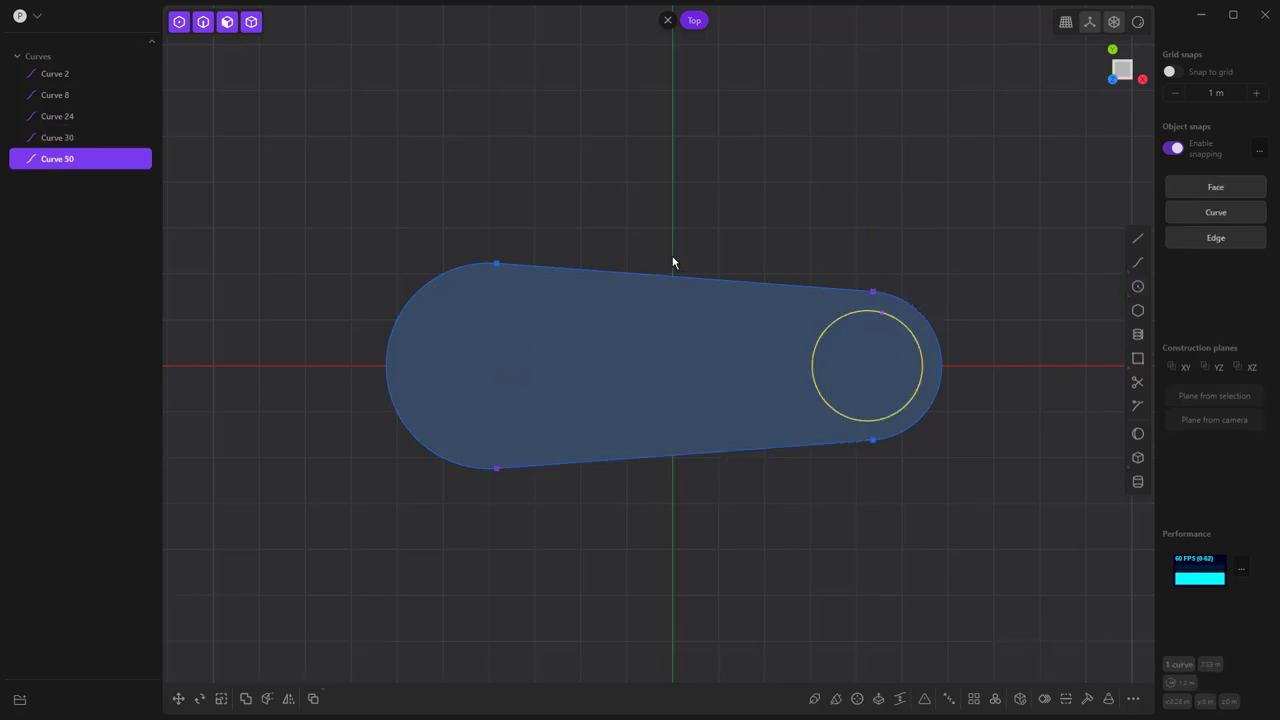
left_click(1137, 287)
left_click(489, 365)
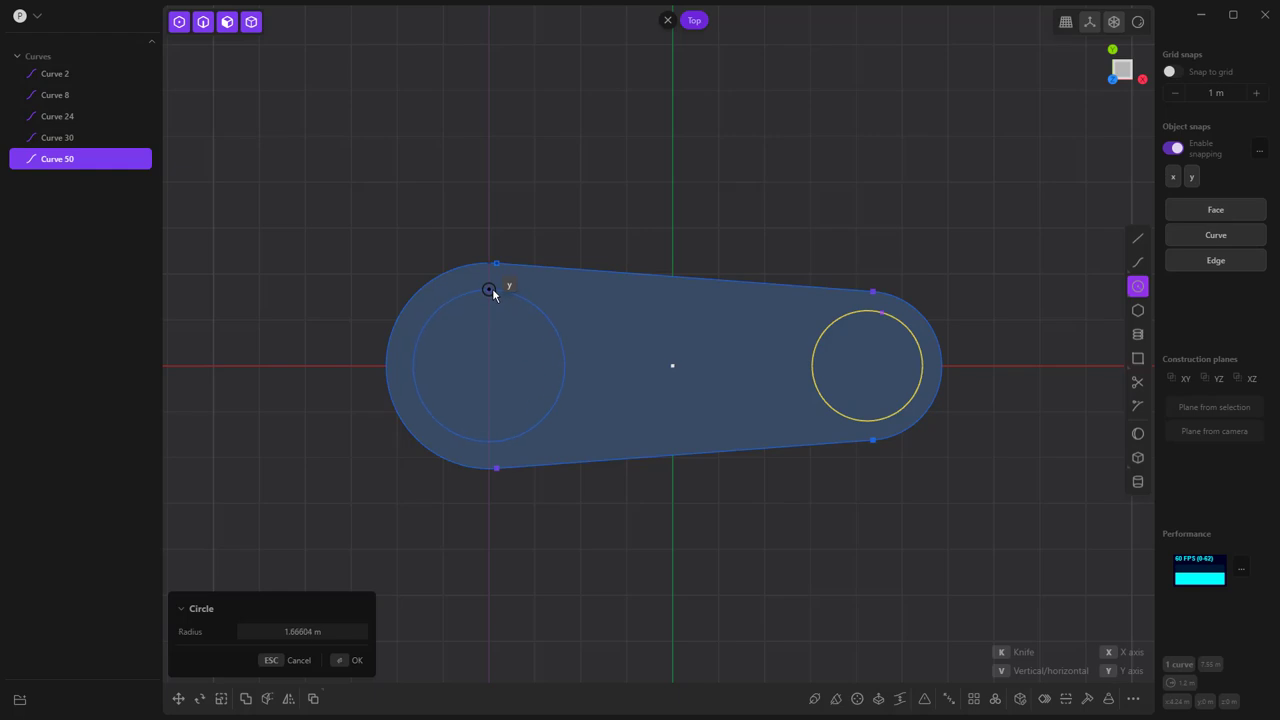
left_click(490, 289)
key("Return")
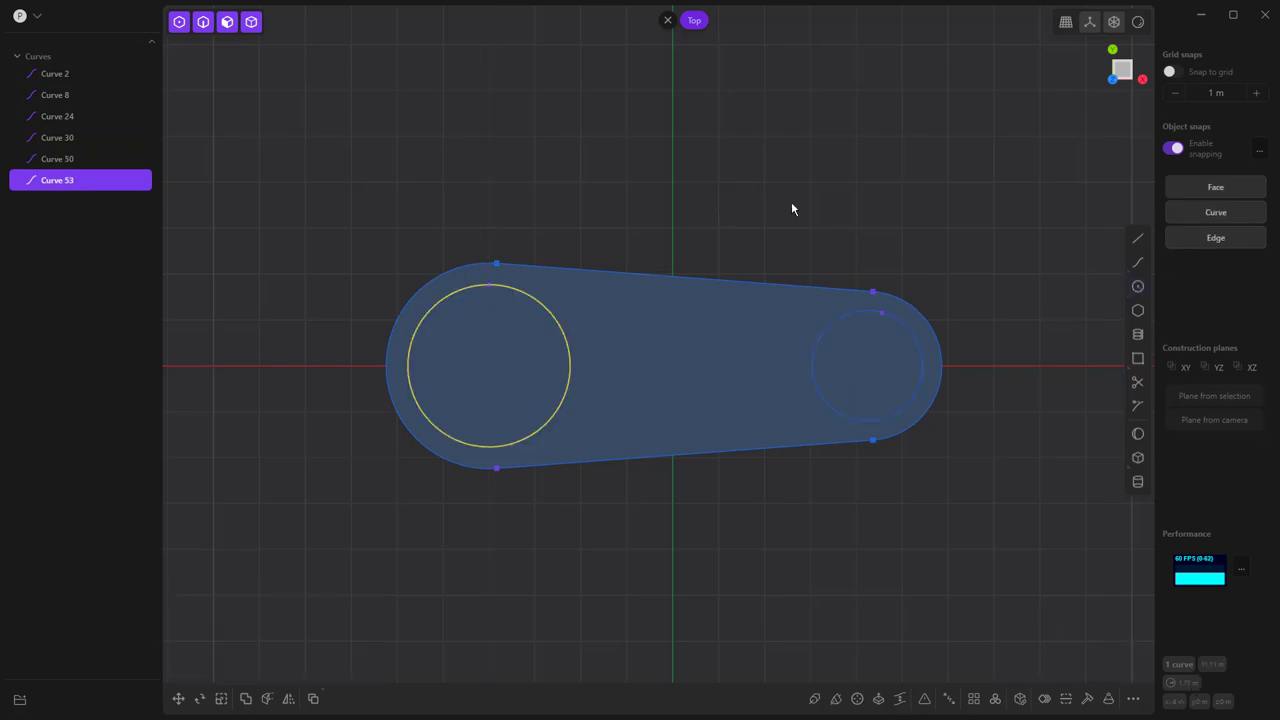
- Extrude the link region about 1.4 m upward with thickness, creating Solid 56 with a central window
middle_click_drag(786, 366, 703, 399)
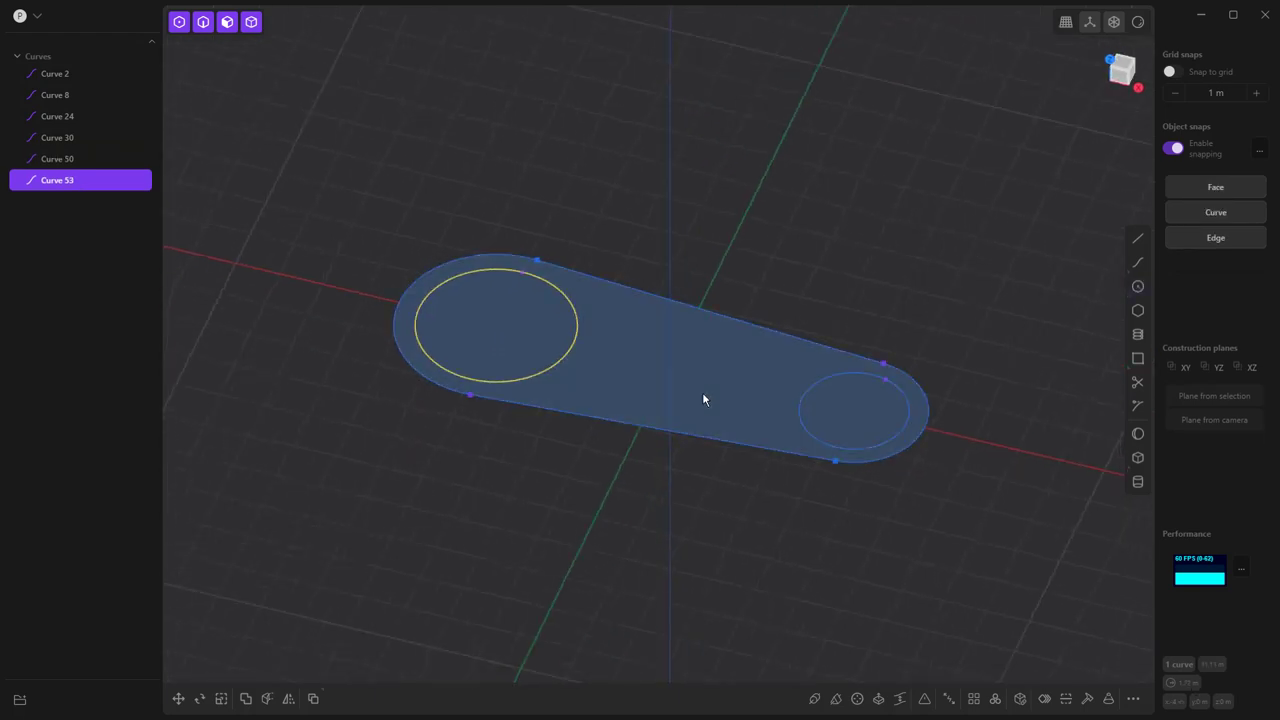
left_click(702, 396)
key("e")
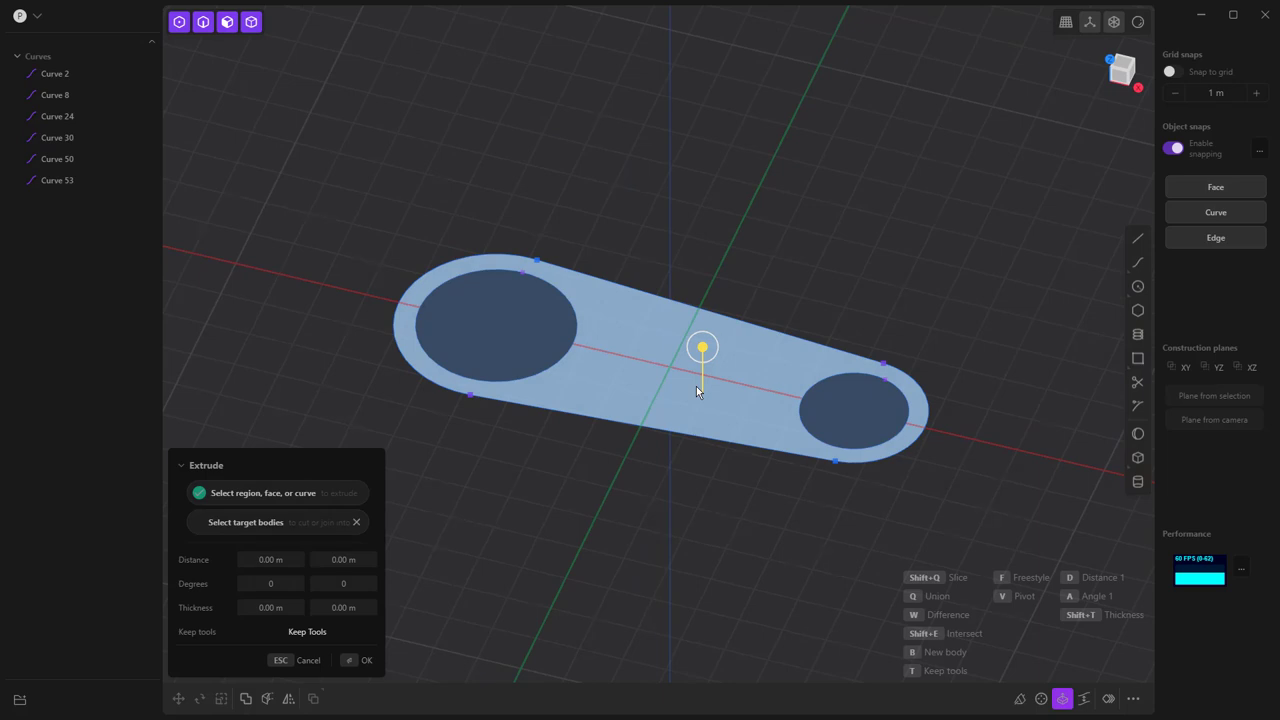
left_click_drag(703, 350, 702, 299)
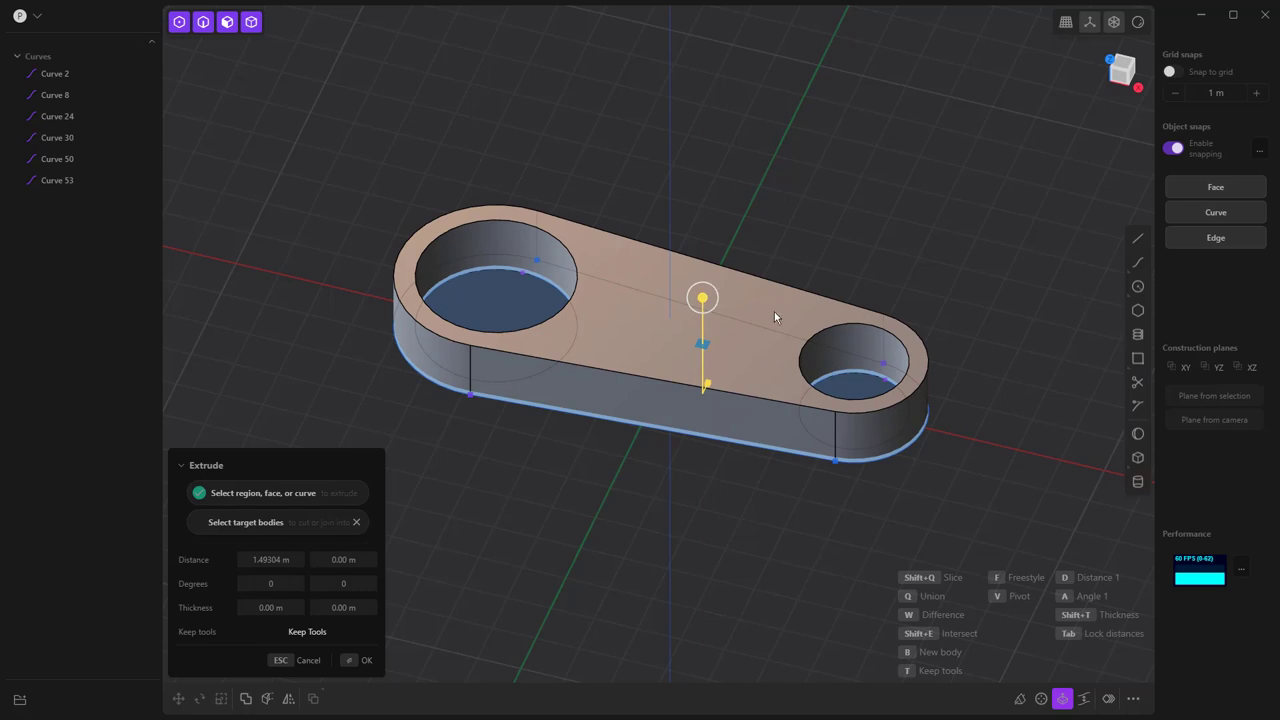
key("shift+t")
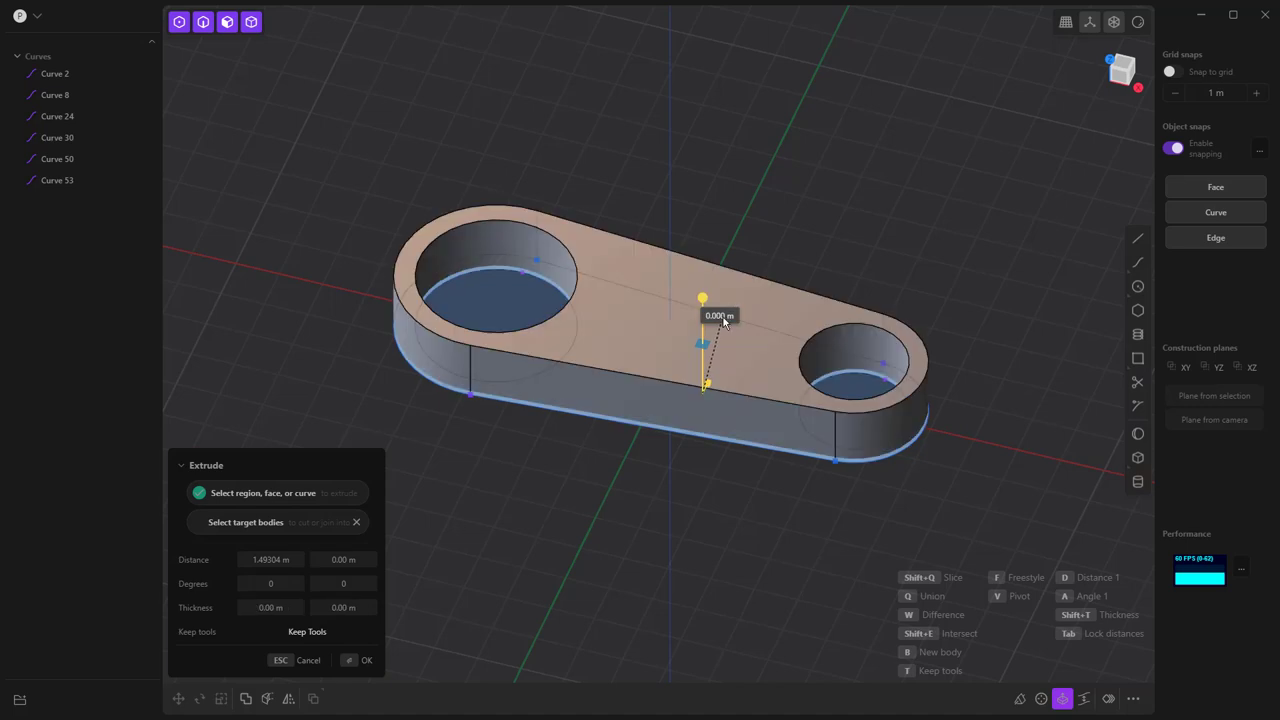
left_click(701, 424)
mouse_move(706, 457)
middle_mouse_down()
mouse_move(703, 538)
mouse_move(691, 449)
middle_mouse_up()
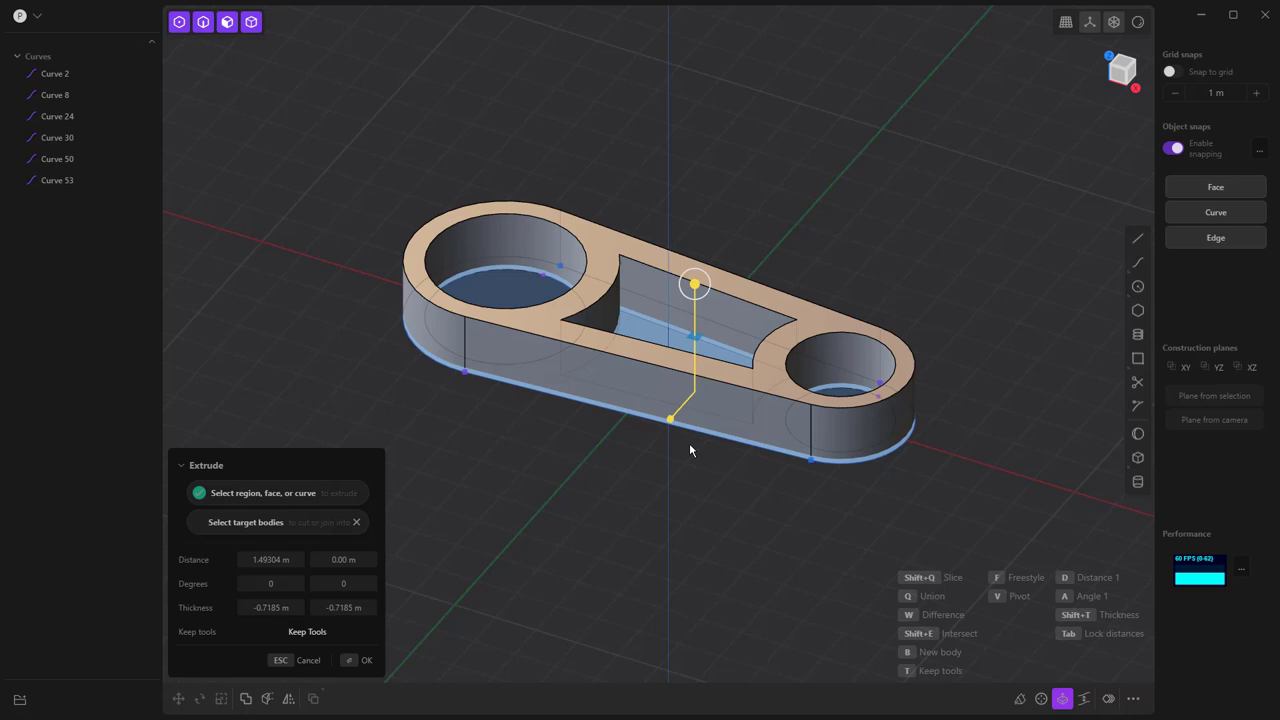
key("Return")
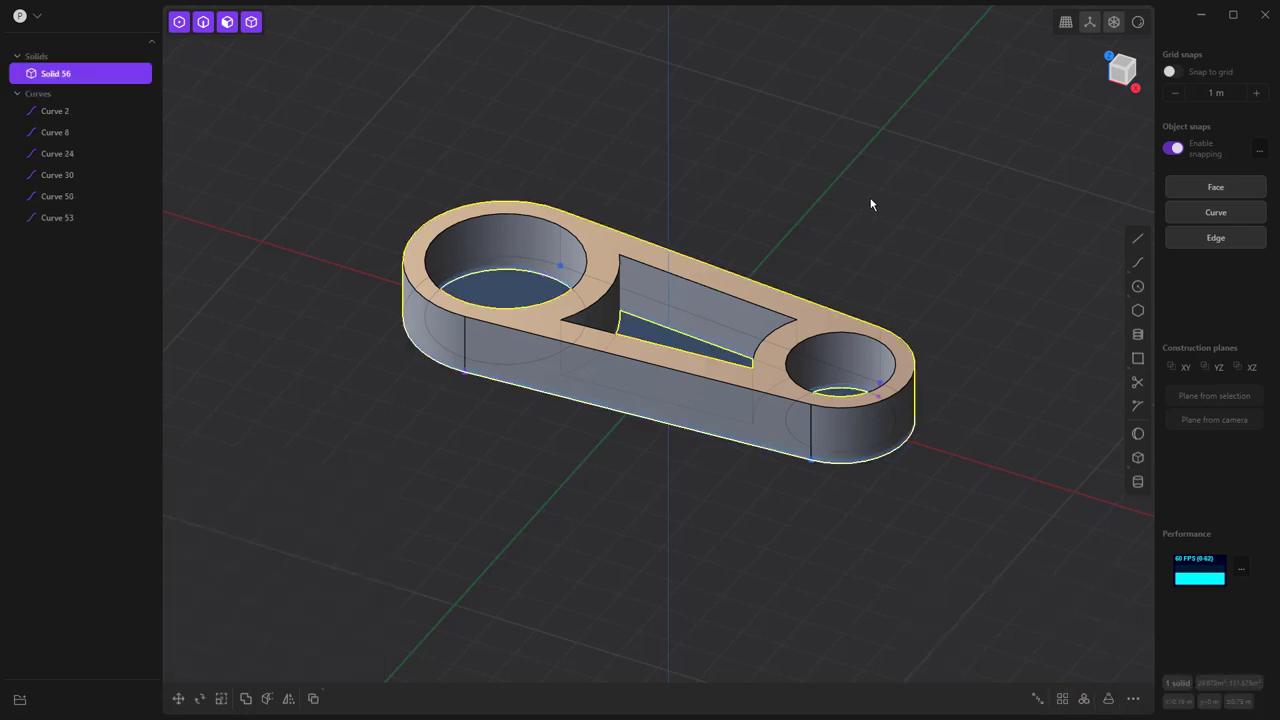
- Delete the six leftover sketch curves from the outliner
left_click(60, 111)
left_click(100, 214, "shift")
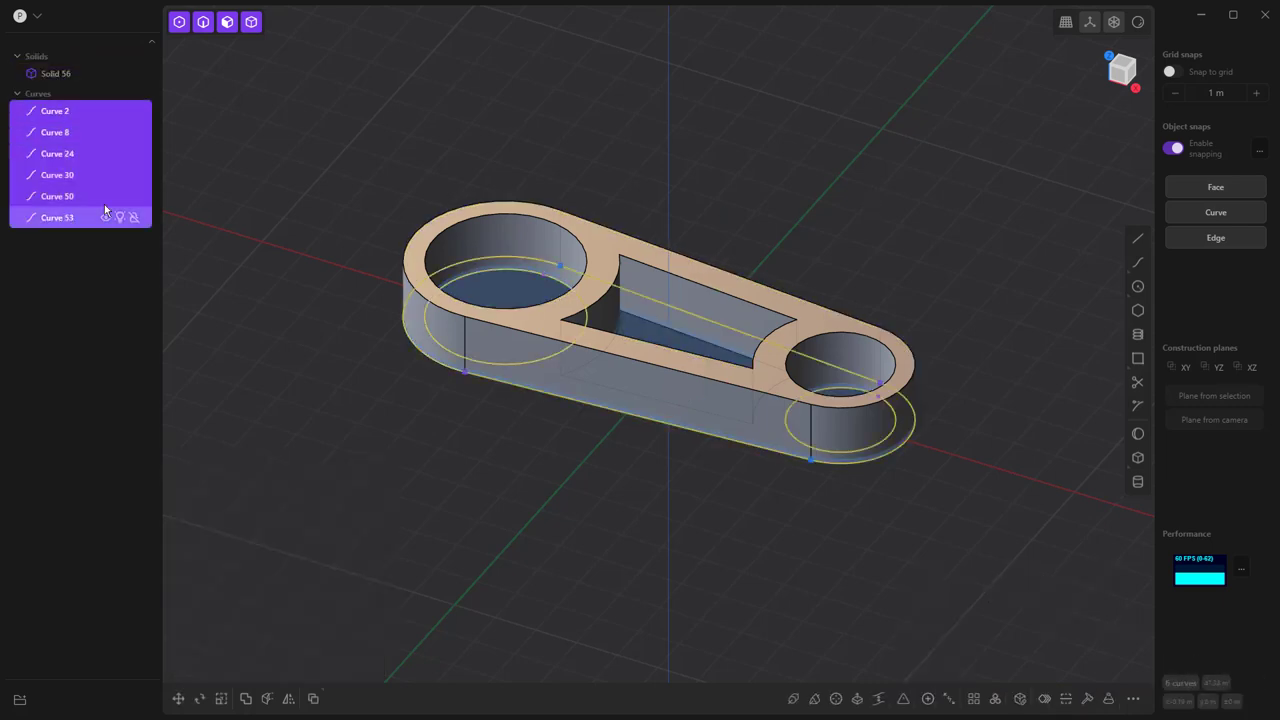
key("Delete")
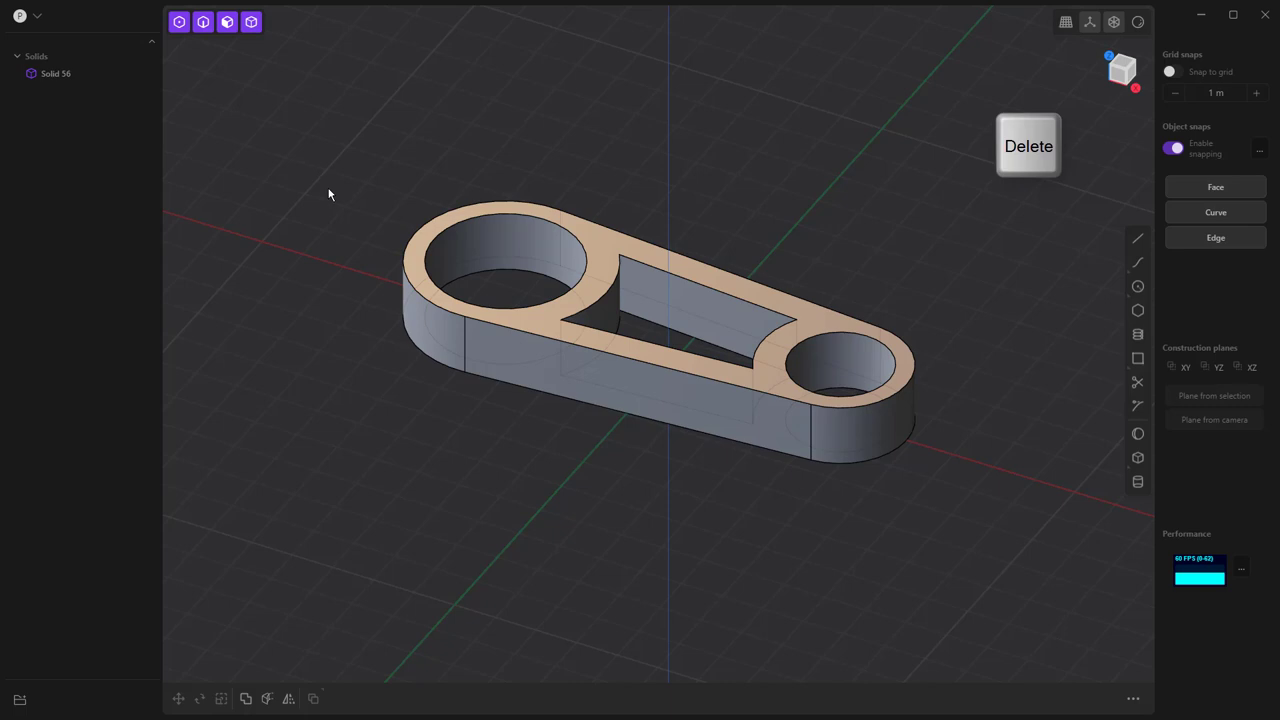
- Fillet the window's four vertical corner edges to roughly 0.4 m
middle_click_drag(614, 320, 589, 316)
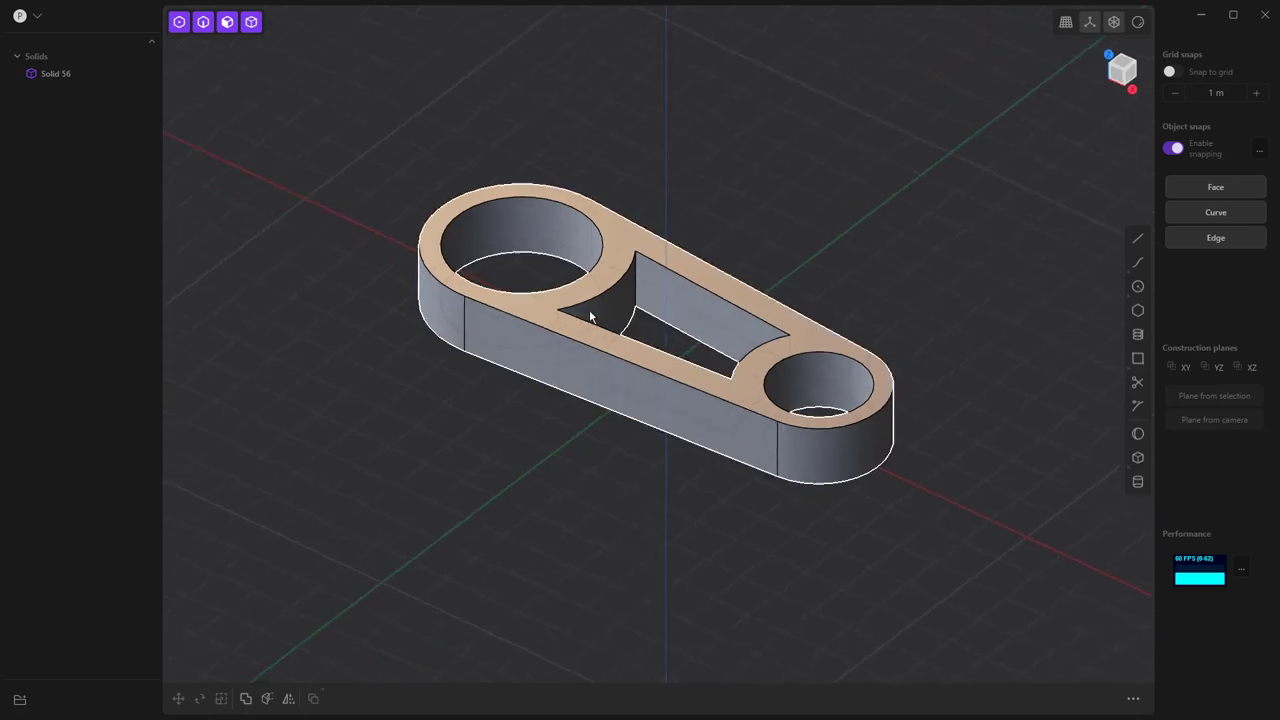
left_click(636, 285)
left_click(636, 280)
key("f")
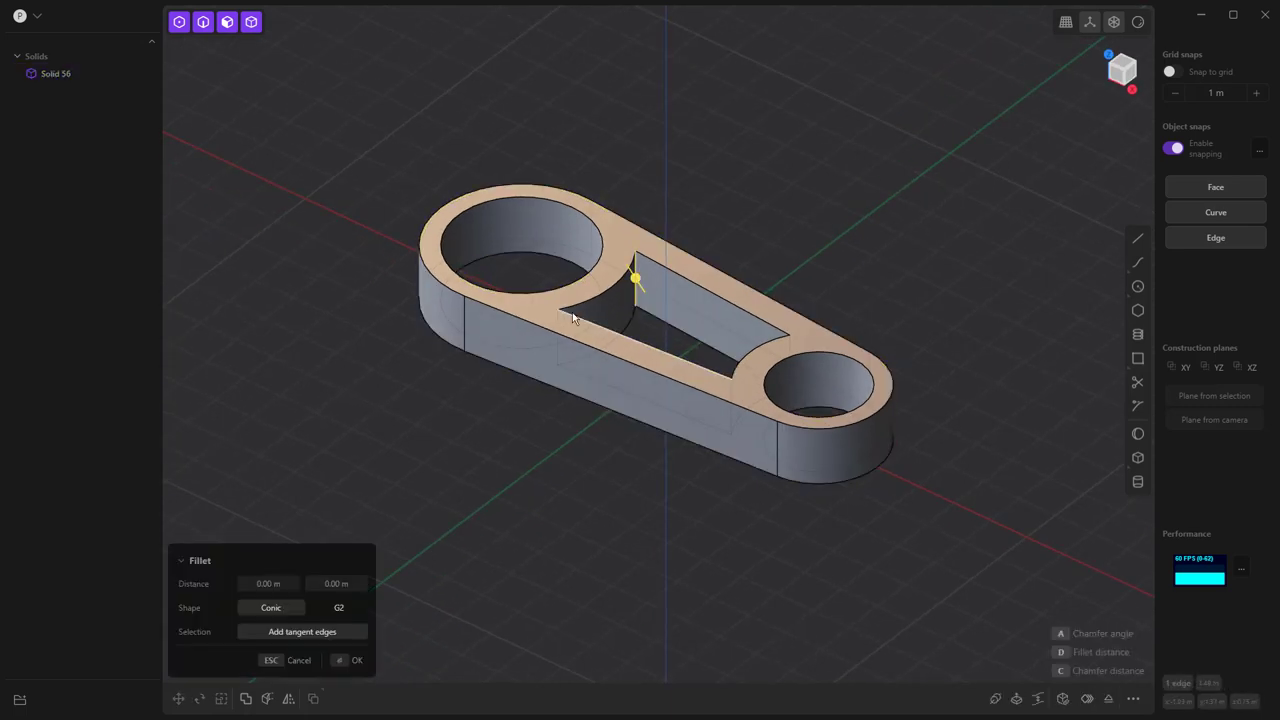
left_click(559, 326)
left_click(731, 398)
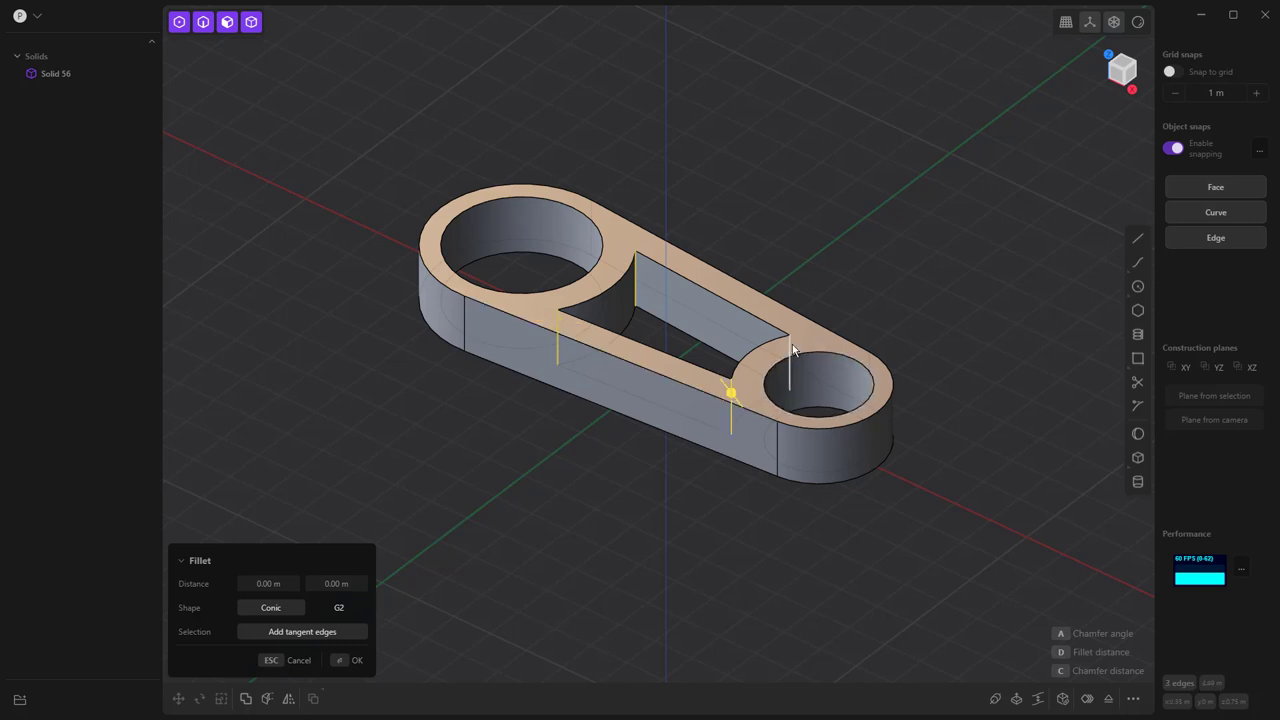
left_click(790, 348)
left_click_drag(790, 348, 777, 342)
key("Return")
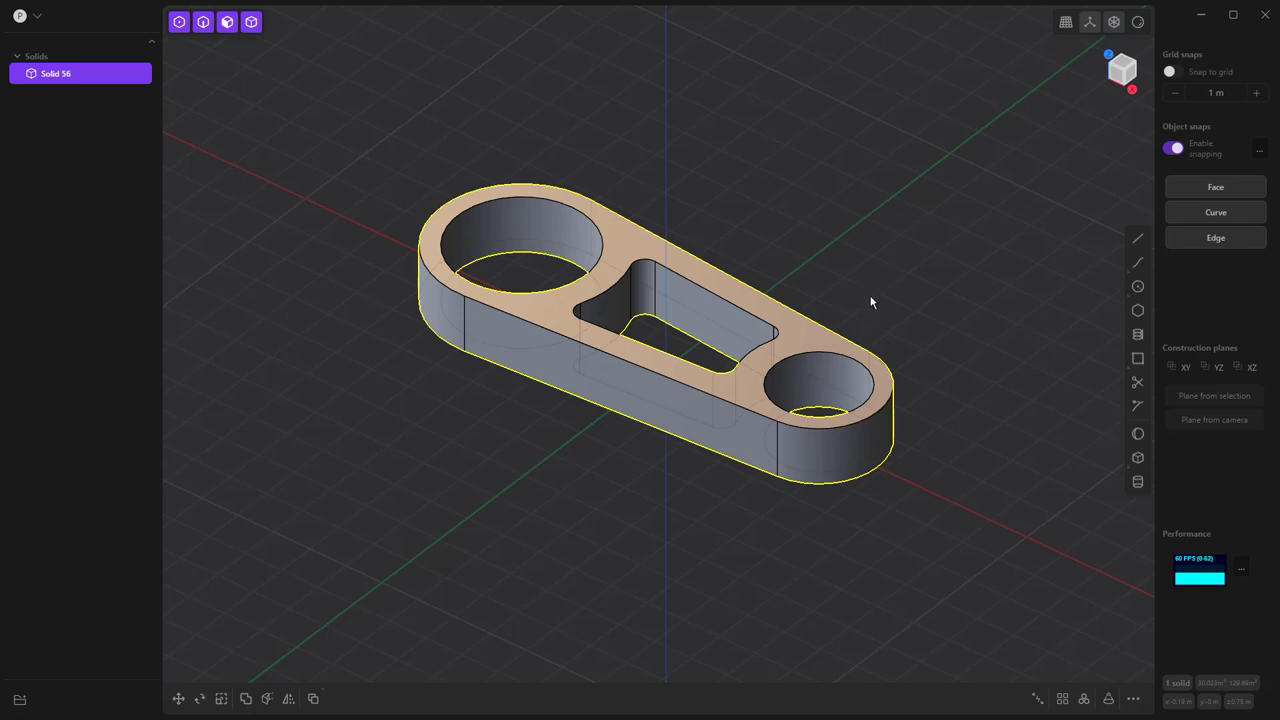
- In the Front view, draw a corner rectangle across the slab's lower middle
left_click(1104, 90)
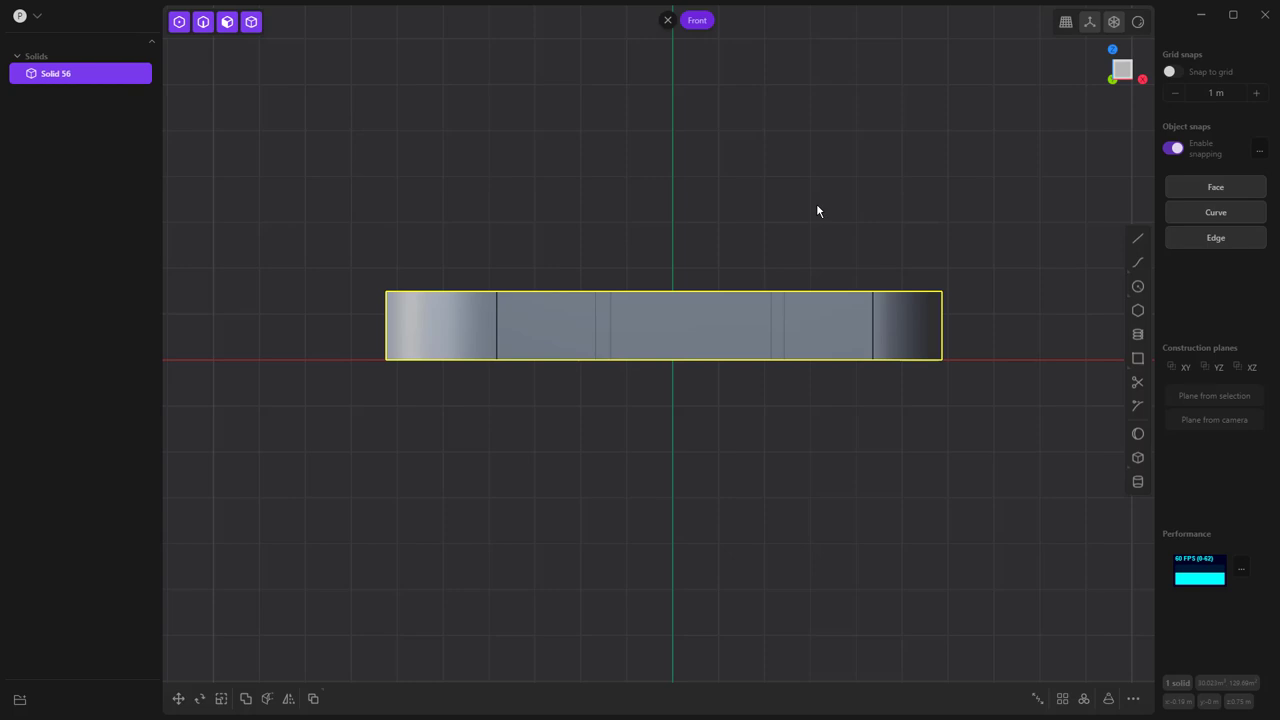
left_click(1138, 361)
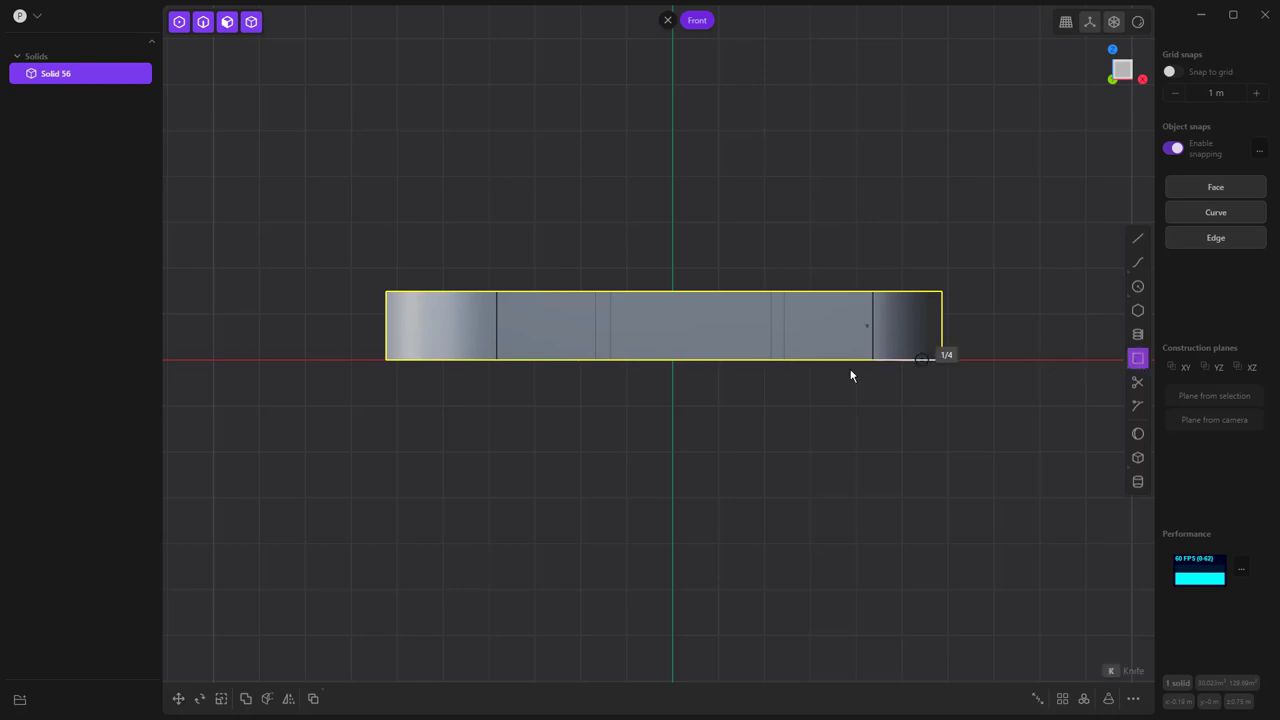
left_click(577, 316)
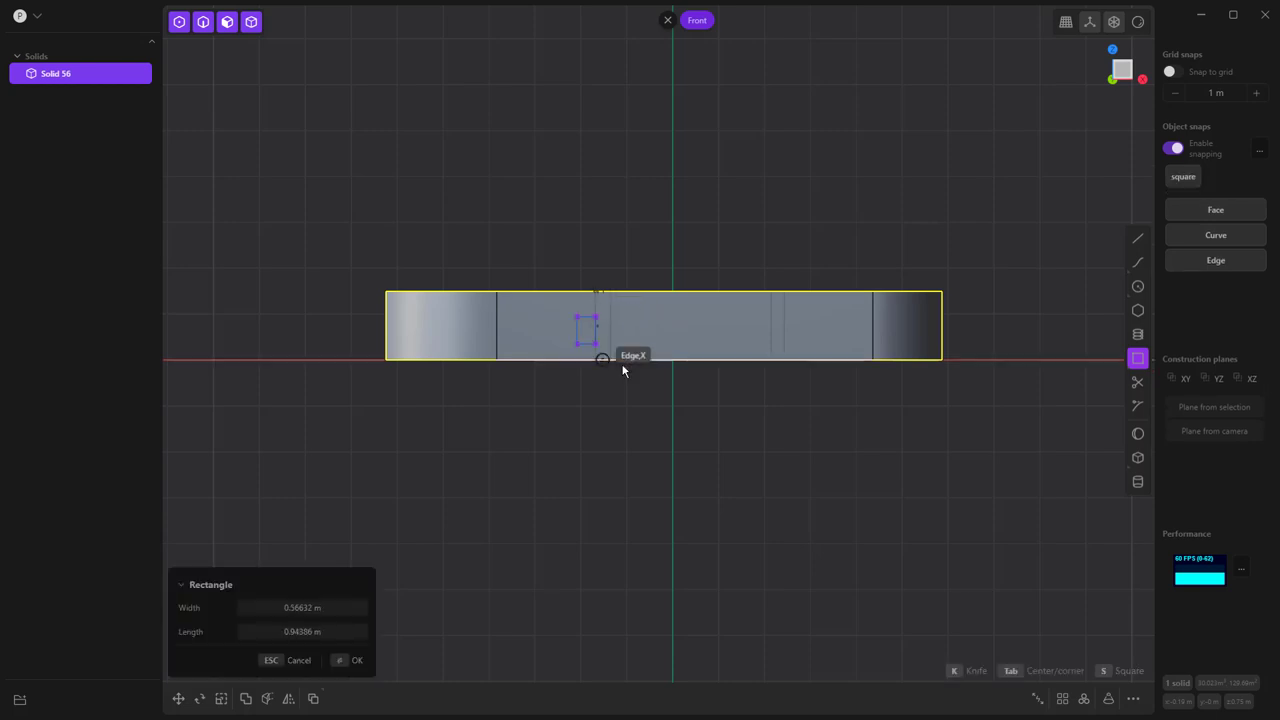
left_click(819, 457)
middle_click_drag(736, 448, 788, 428)
key("e")
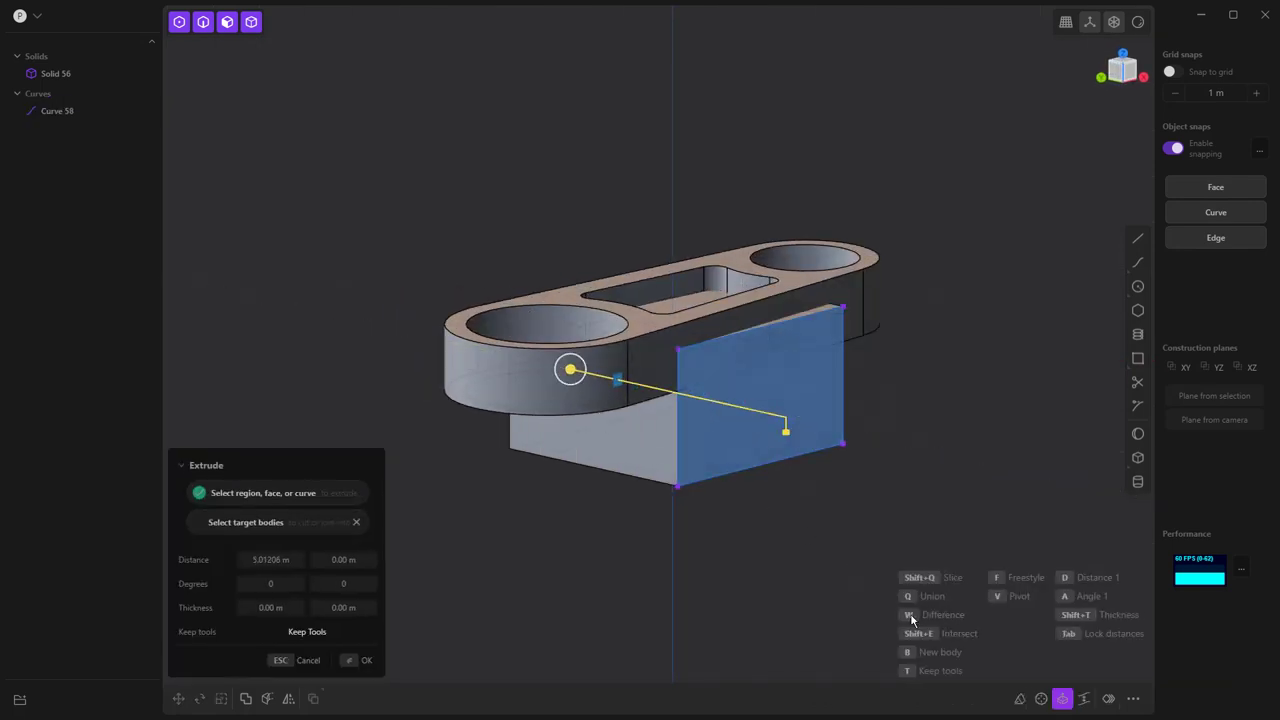
- Extrude the rectangle into separate box Solid 64, then delete rectangle Curve 58
key("w")
left_click(868, 616)
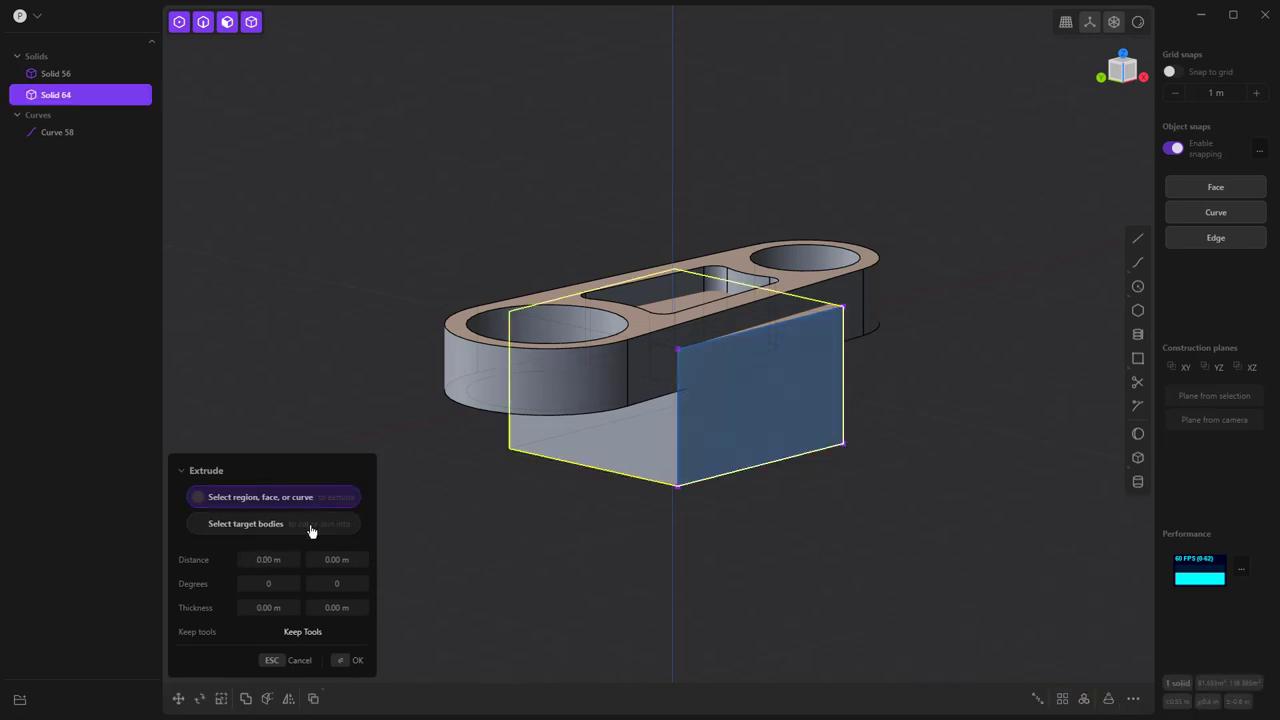
left_click(558, 384)
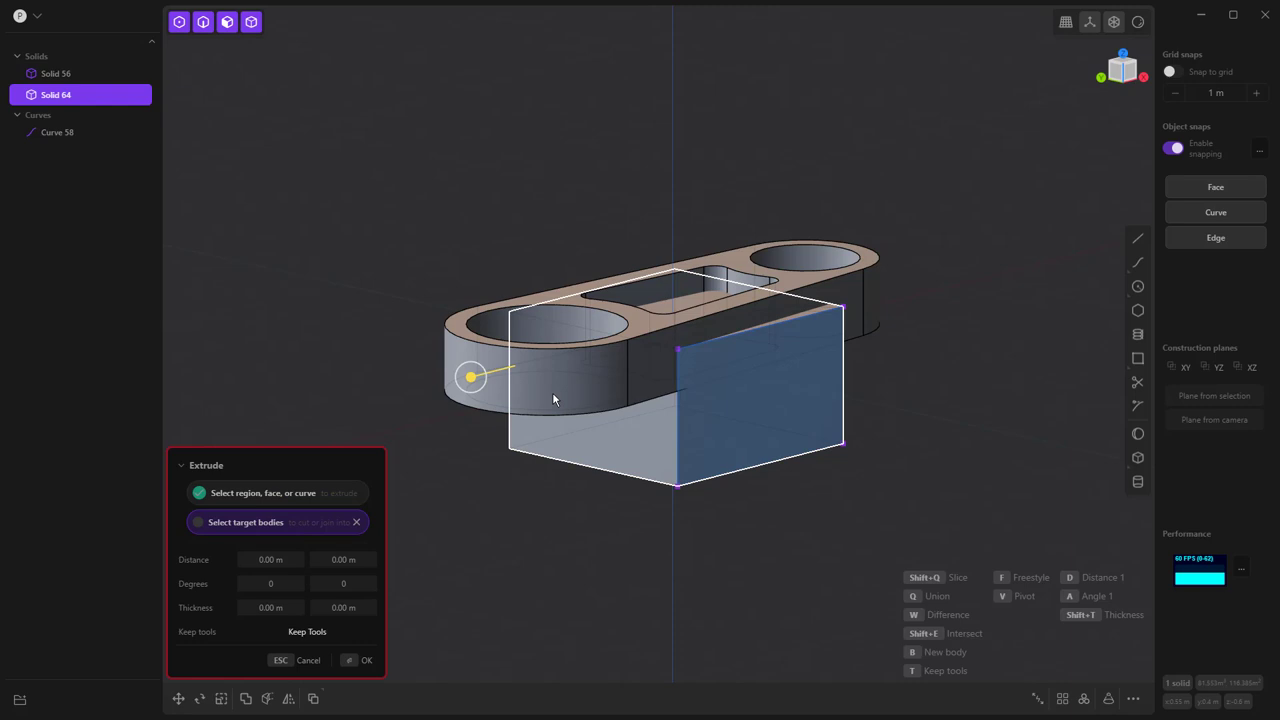
key("Escape")
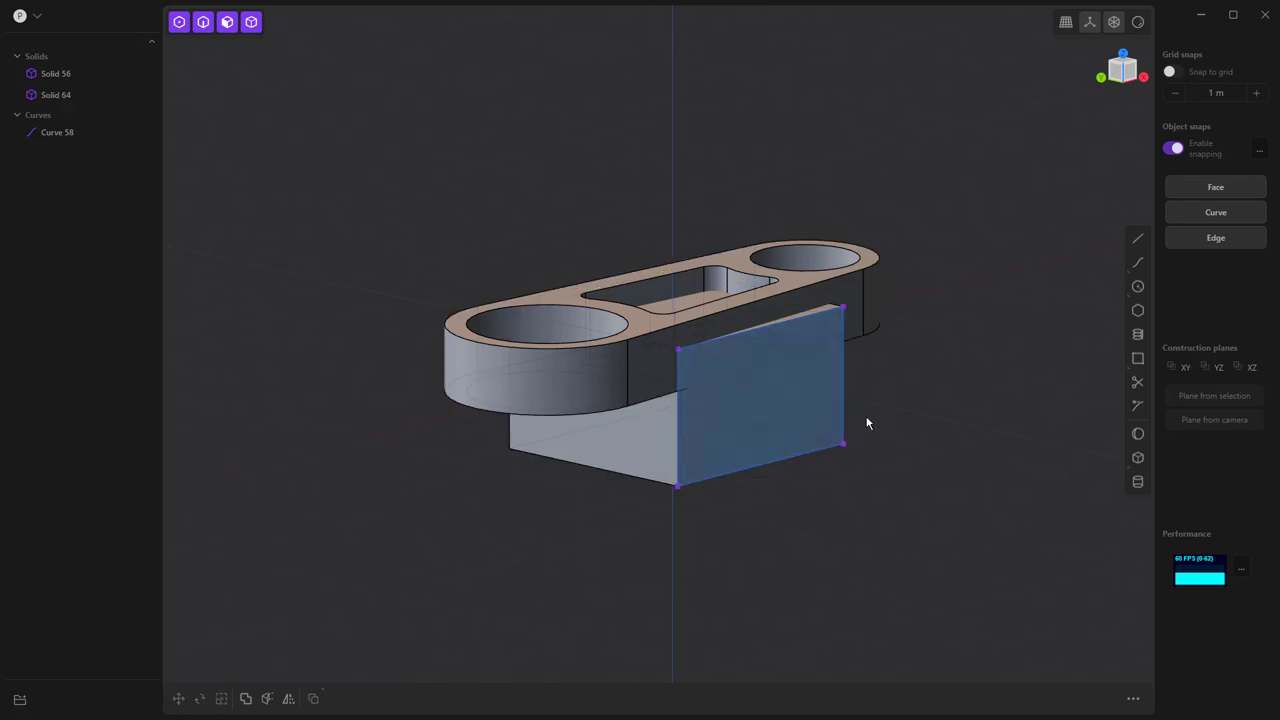
left_click(55, 132)
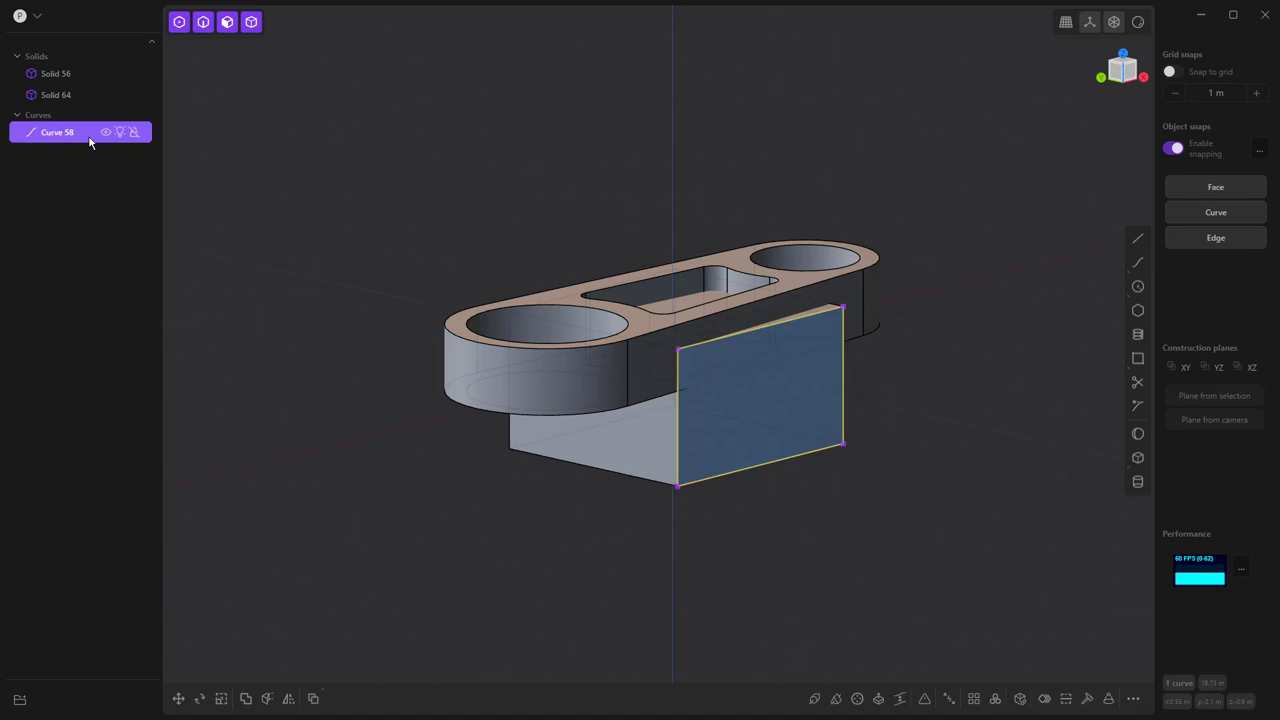
key("Delete")
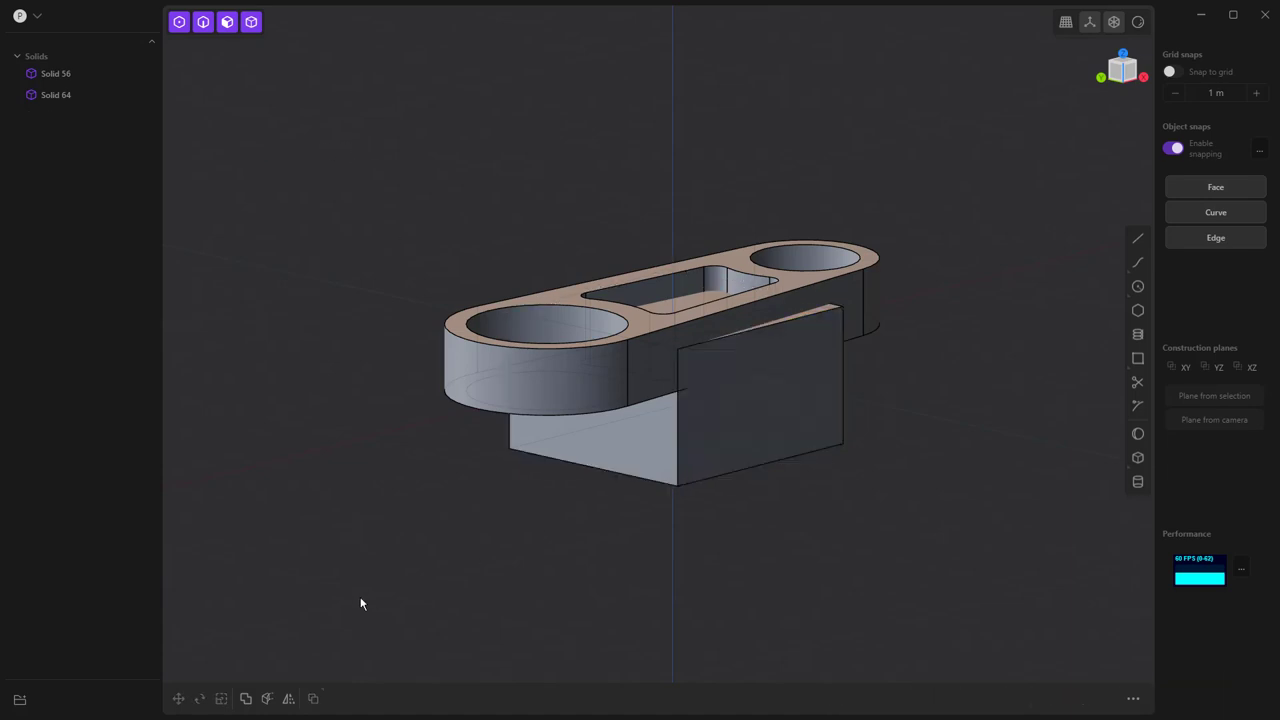
- Boolean-subtract box Solid 64 from Solid 56, notching the slab's underside
left_click(245, 699)
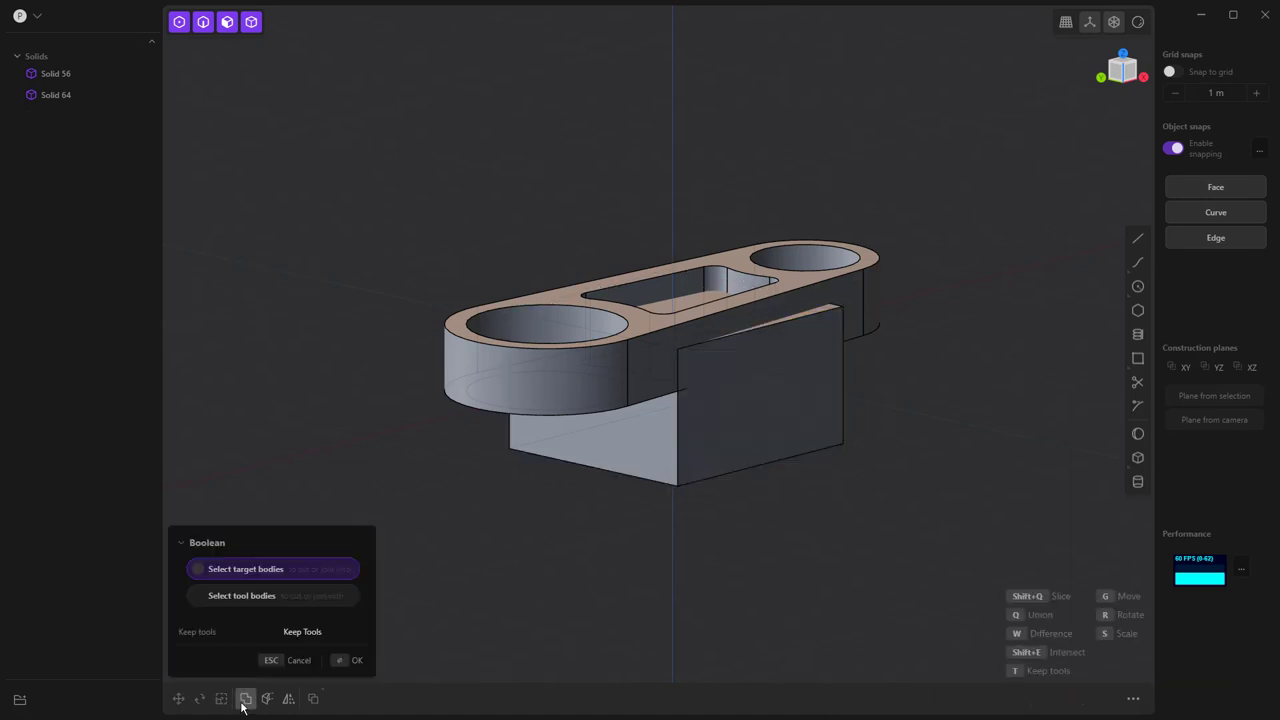
key("q")
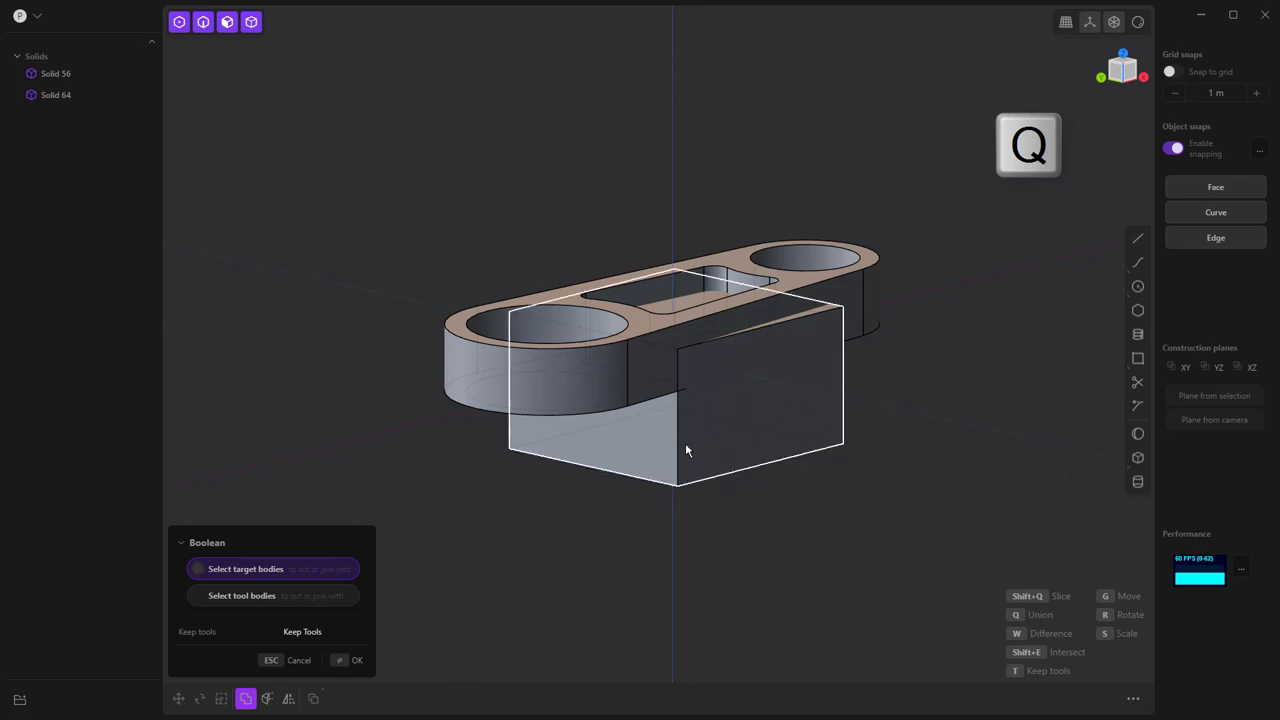
left_click(601, 361)
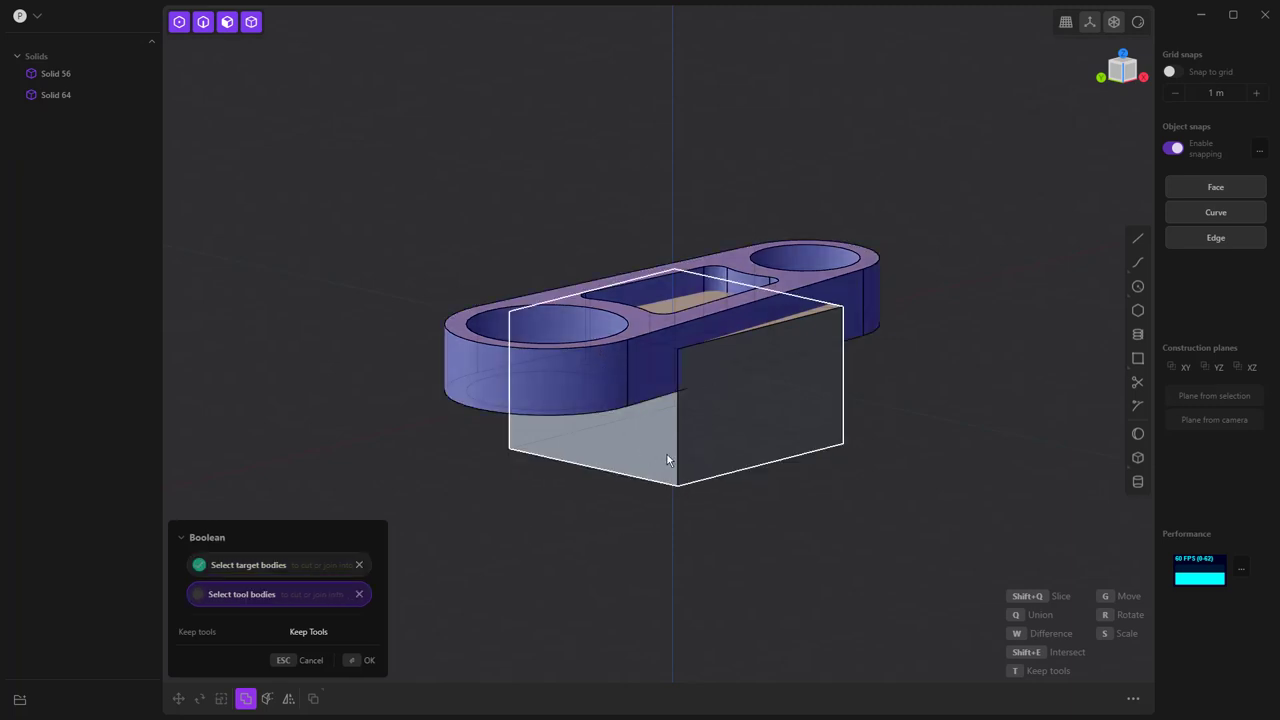
key("w")
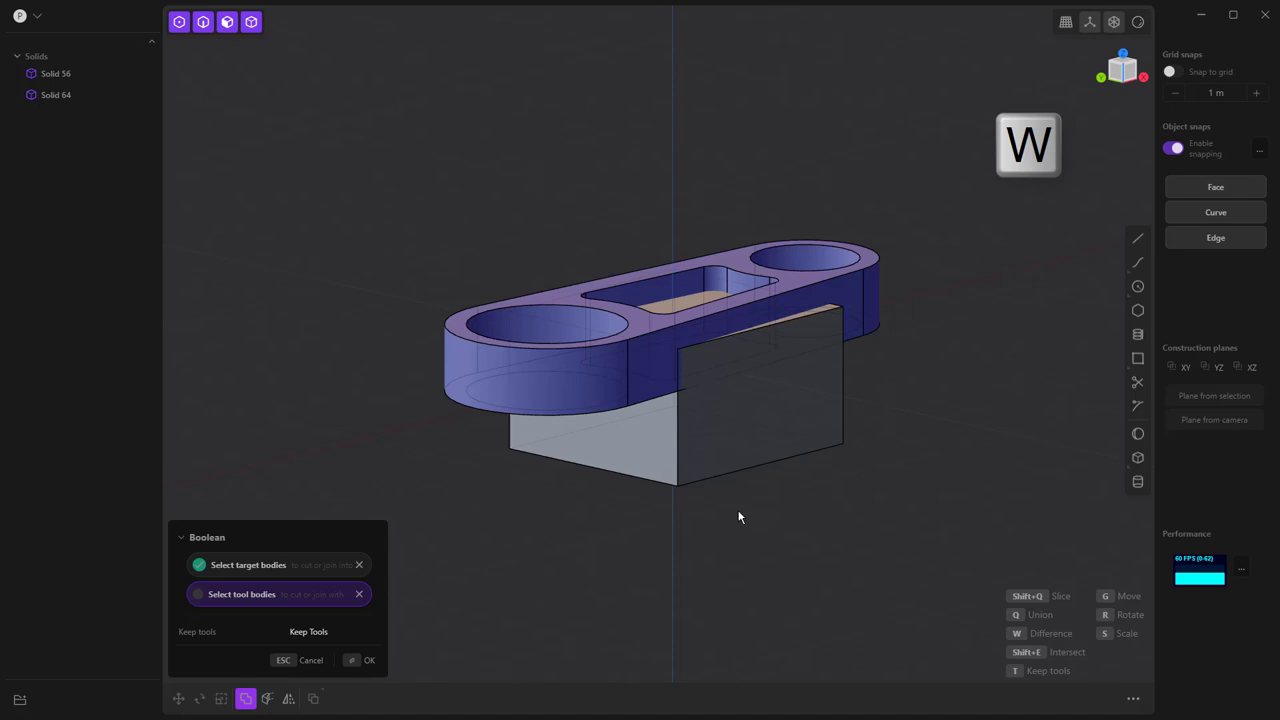
left_click(724, 448)
key("Return")
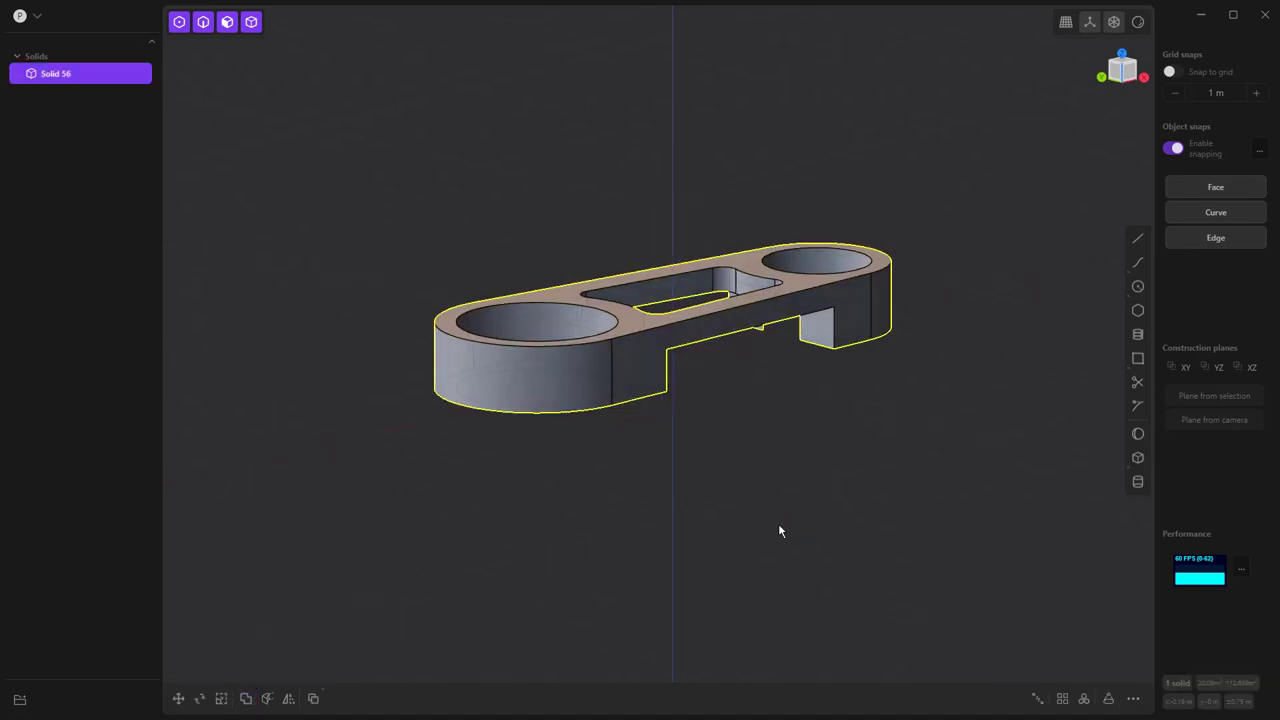
middle_click_drag(780, 531, 650, 505)
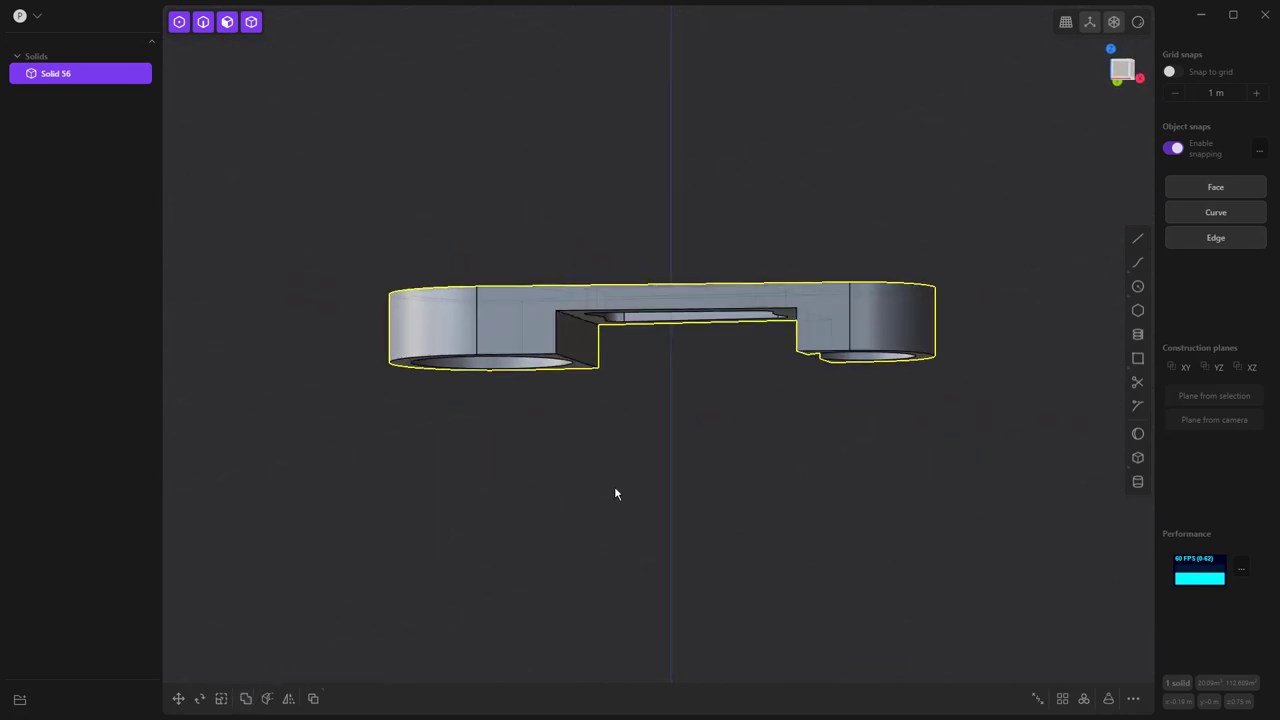
- Fillet the two edges of the cut step at about 0.29 m
middle_click_drag(615, 493, 692, 446)
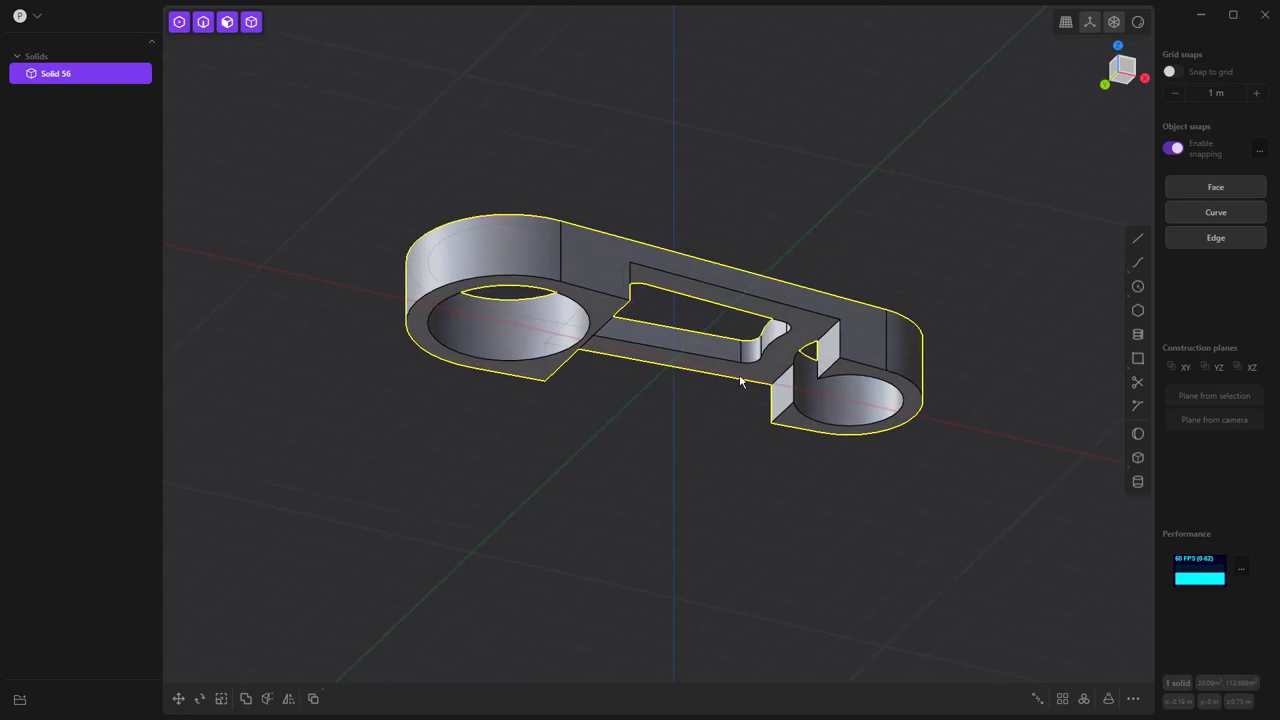
scroll(741, 381, "up", 5)
left_click(833, 334)
key("f")
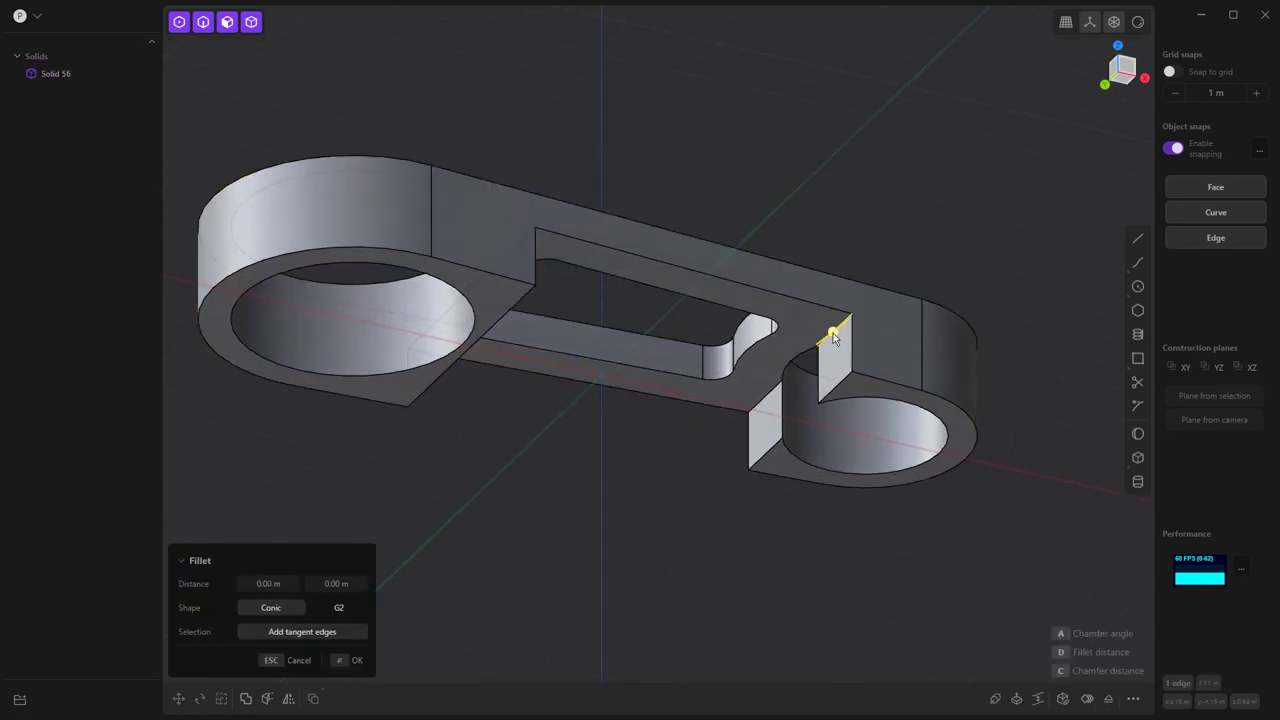
left_click(763, 404)
middle_click_drag(494, 389, 490, 450)
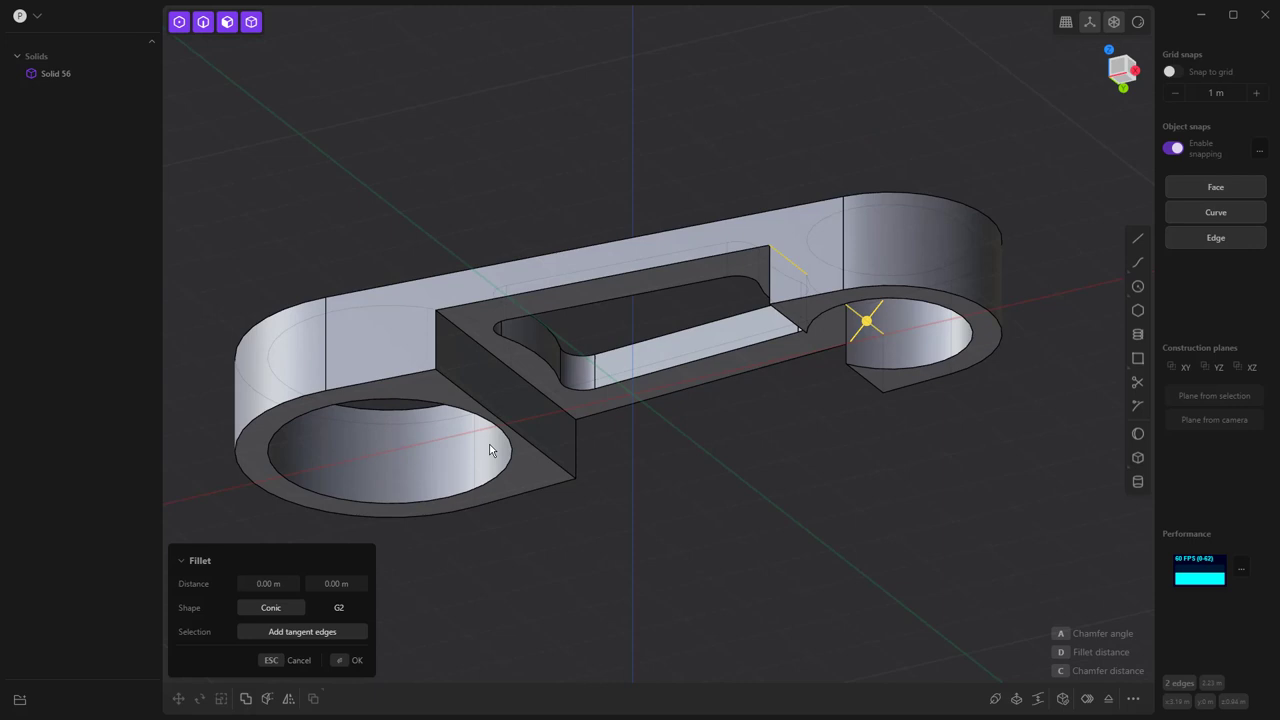
left_click_drag(500, 364, 508, 378)
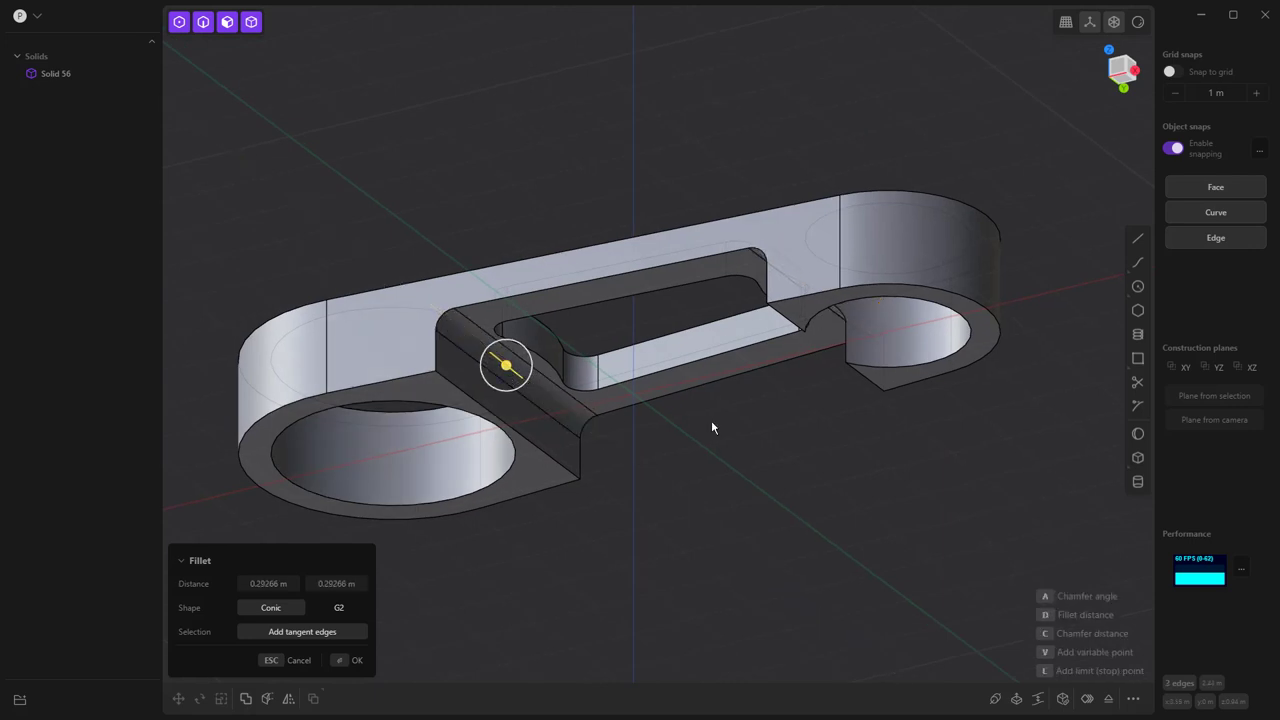
key("Return")
- Round the corner edge beside the small hole with a fillet
middle_click_drag(728, 443, 841, 428)
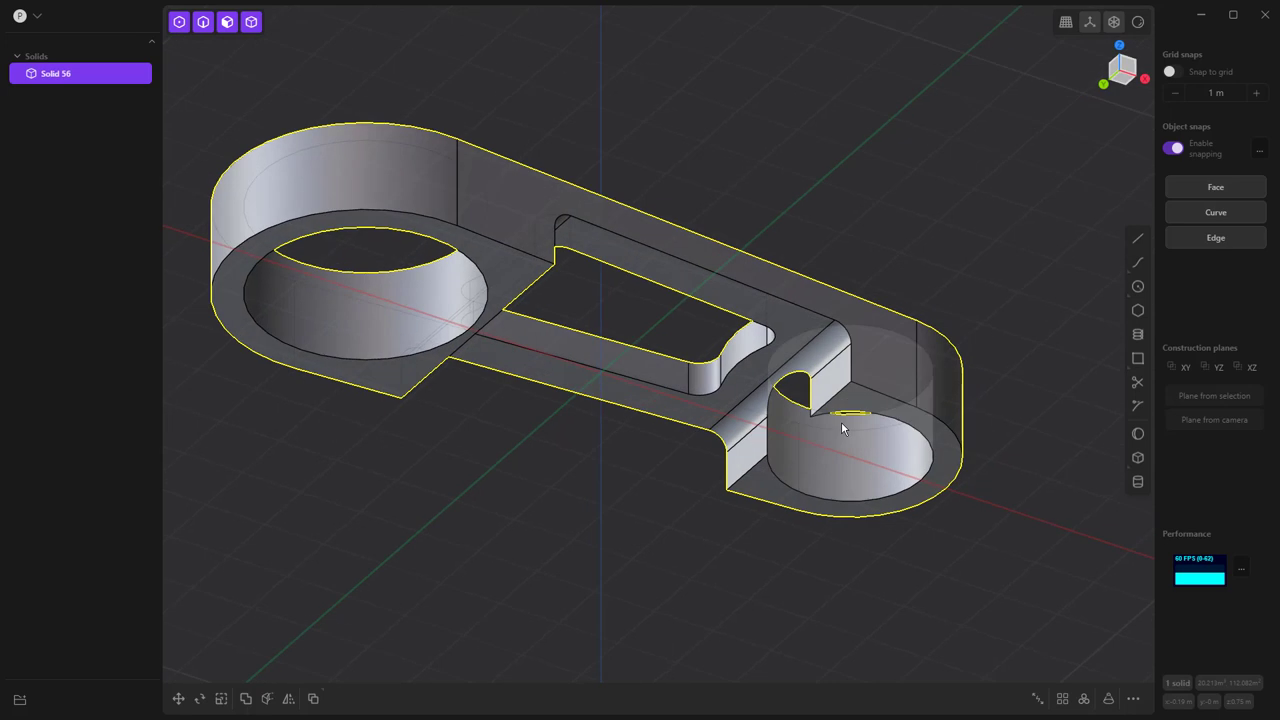
left_click(766, 443)
key("f")
left_click_drag(767, 443, 762, 447)
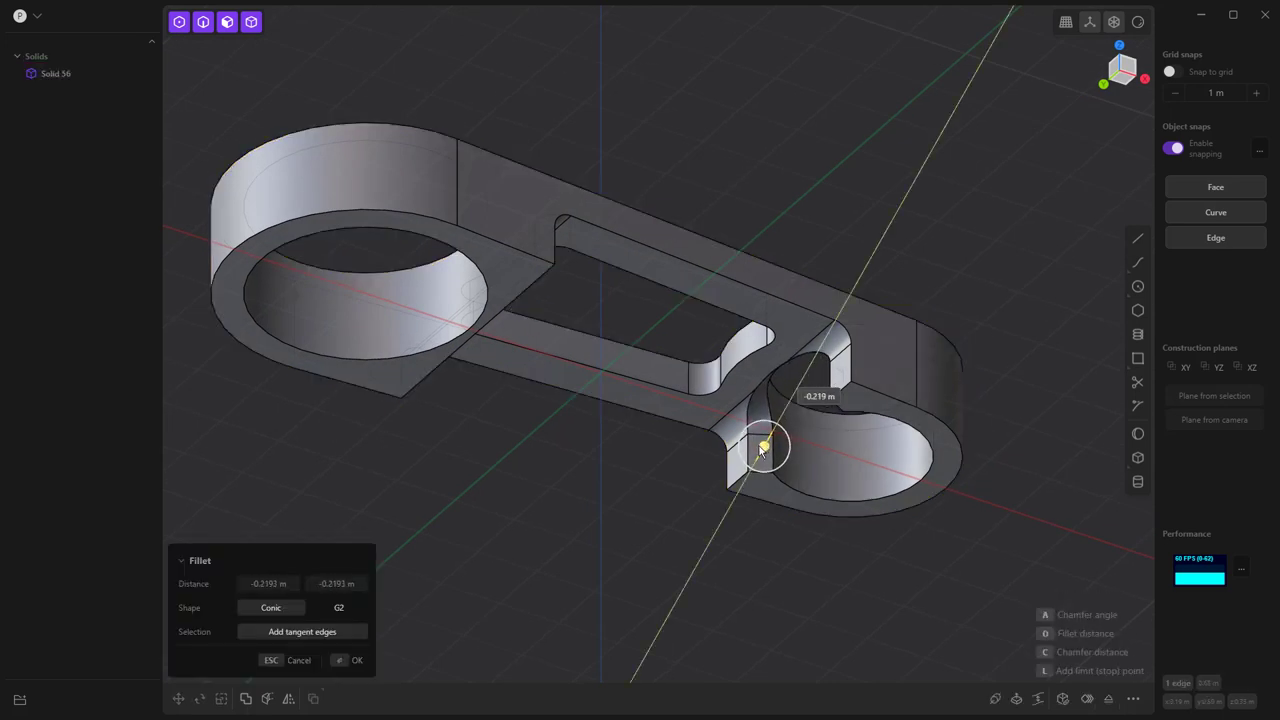
key("Return")
- Fillet the slot's top edge, the small-hole rim and the outer top edge at about 0.14 m
middle_click_drag(597, 514, 747, 582)
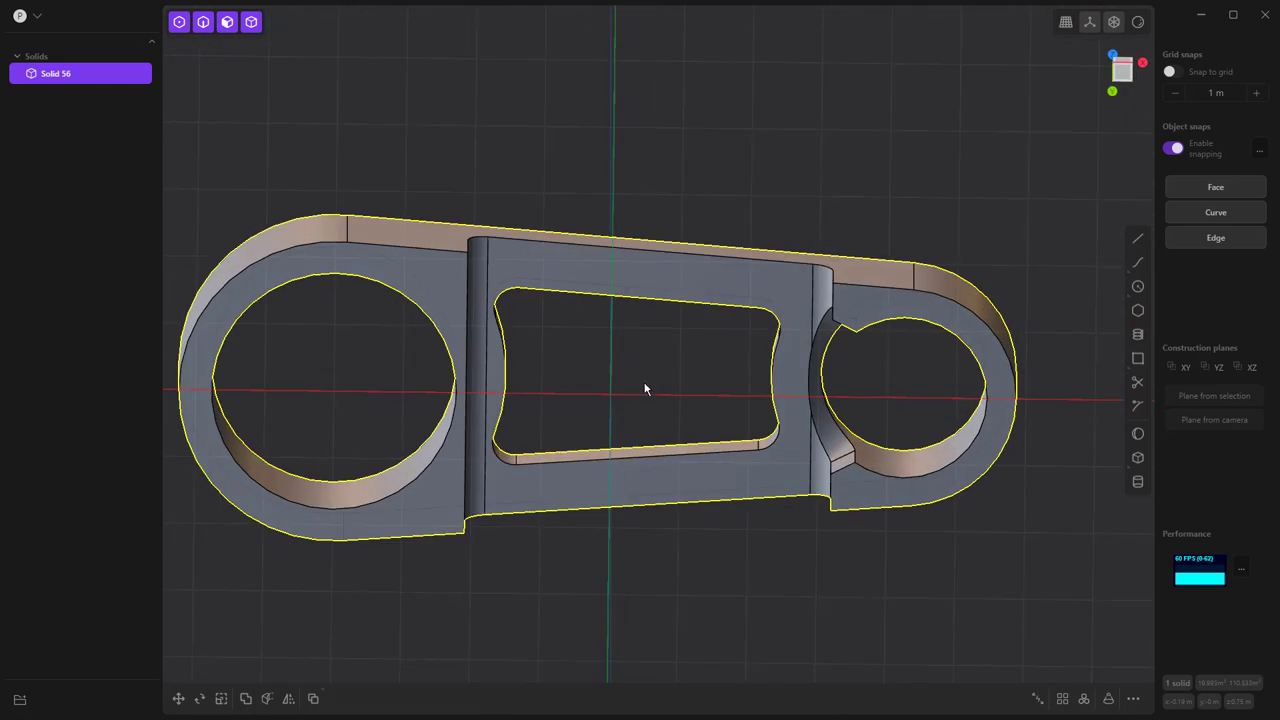
middle_click_drag(645, 389, 688, 548)
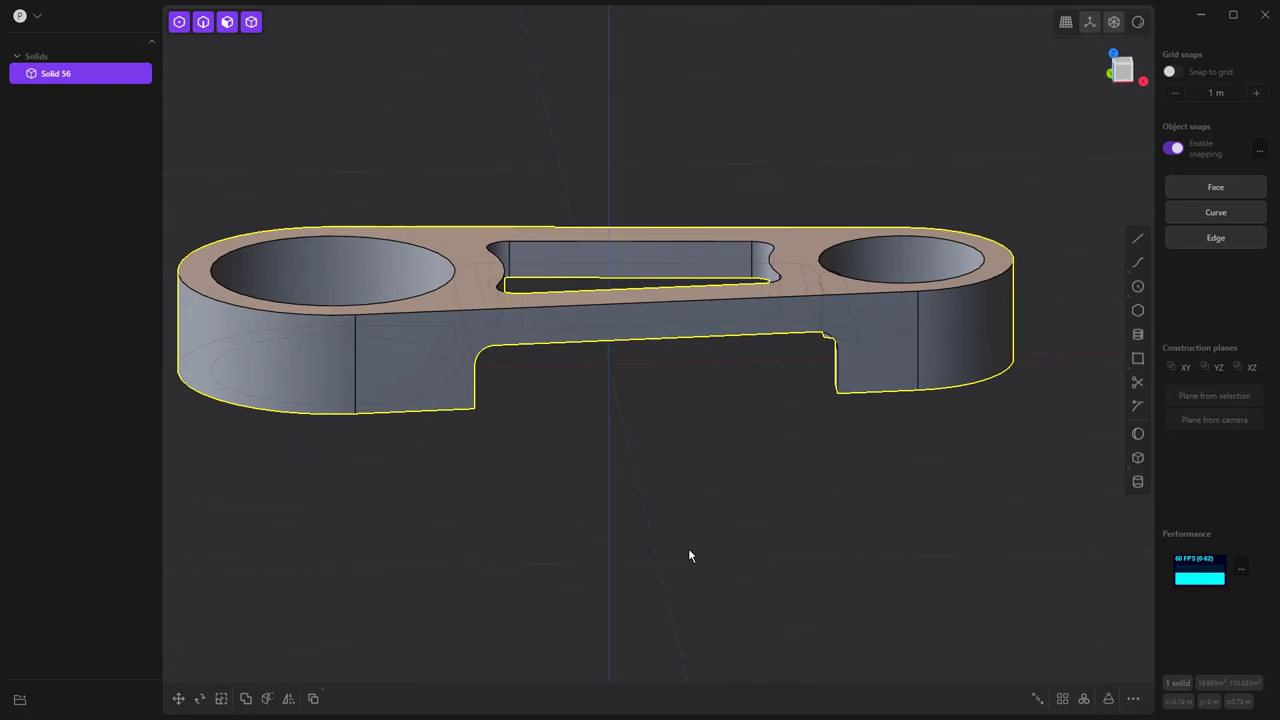
left_click(737, 243)
key("f")
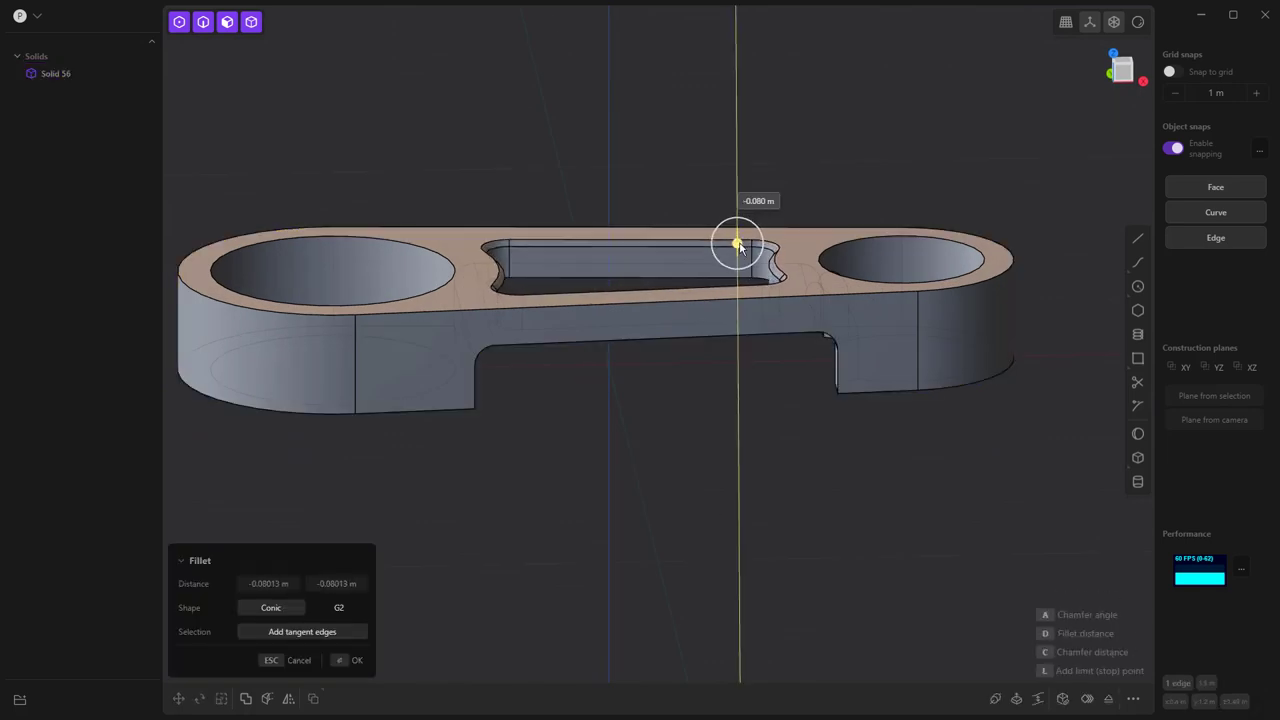
left_click_drag(737, 245, 738, 243)
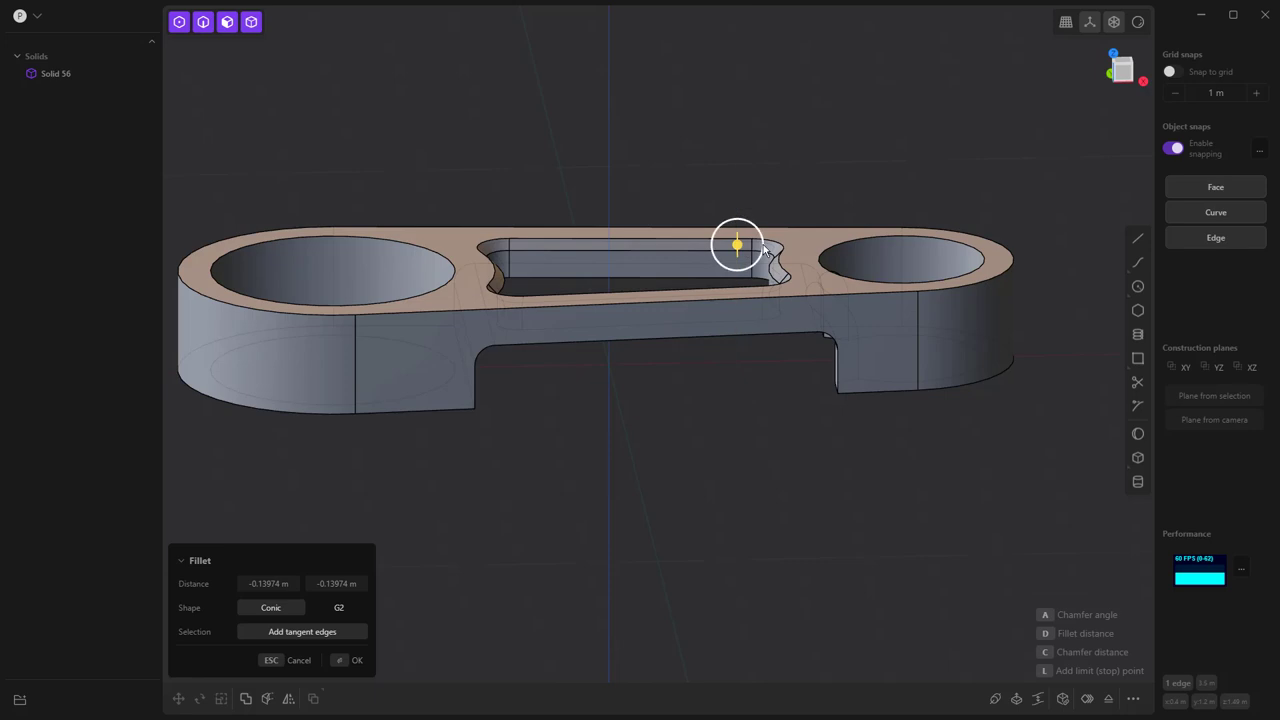
left_click(838, 248)
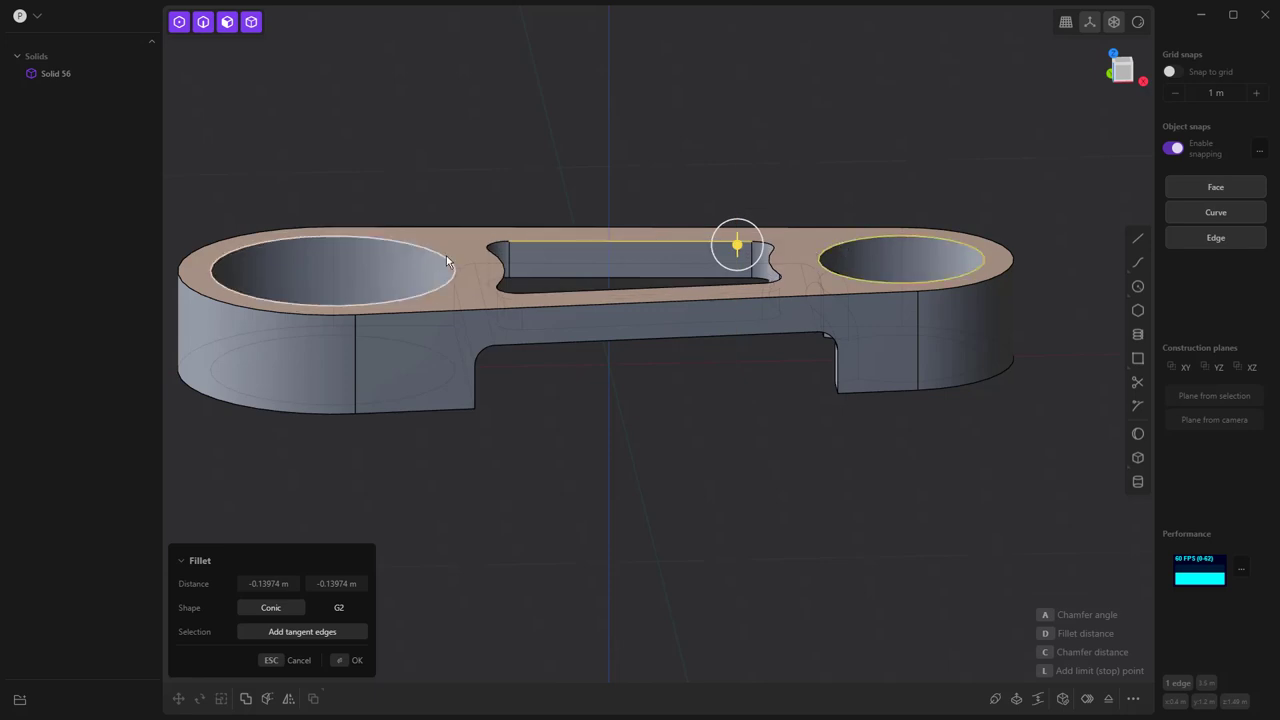
left_click(467, 228)
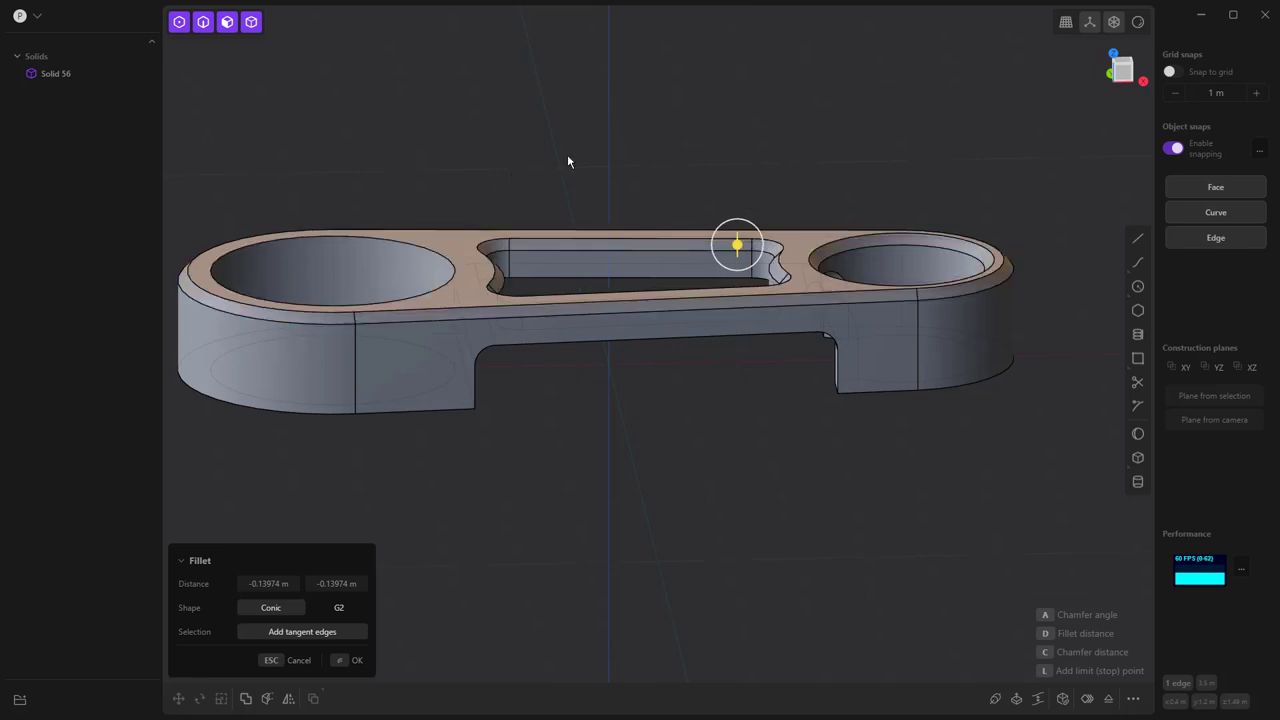
key("Return")
scroll(701, 438, "down", 4)
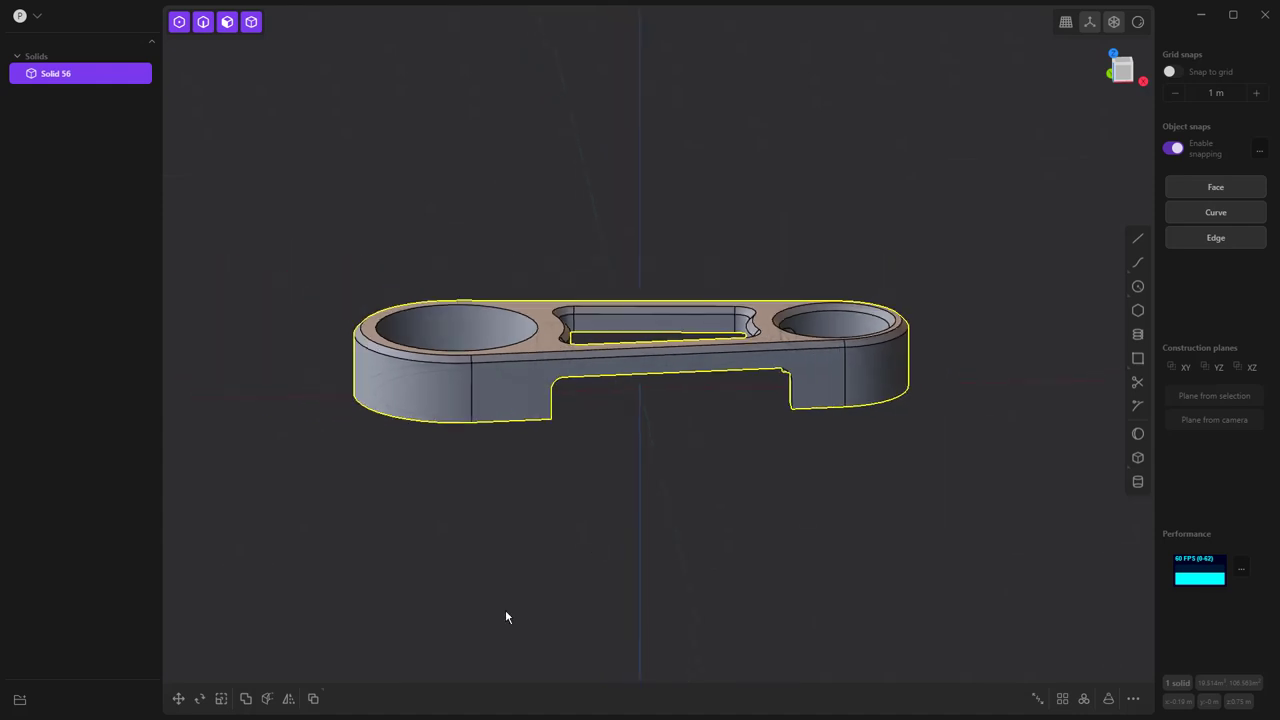
- Mirror Solid 56 downward across the horizontal plane and union both halves into one solid
left_click(288, 698)
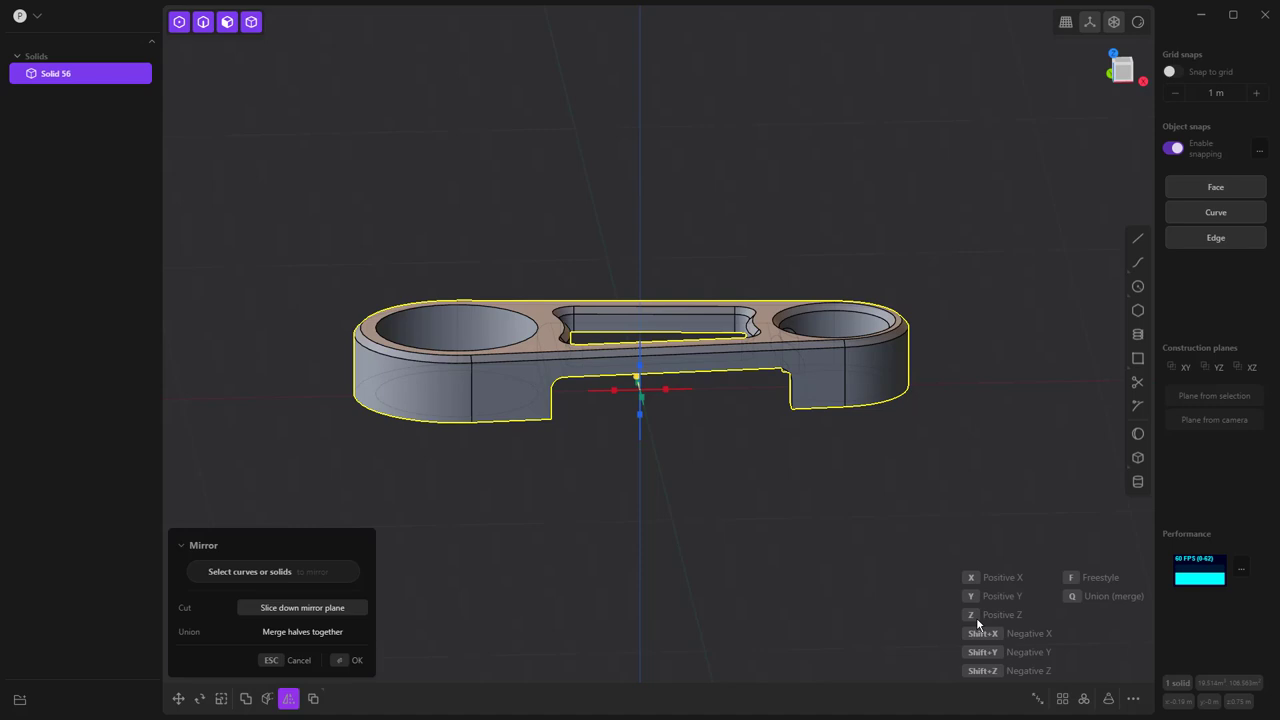
mouse_move(869, 545)
middle_mouse_down()
mouse_move(958, 536)
mouse_move(863, 531)
middle_mouse_up()
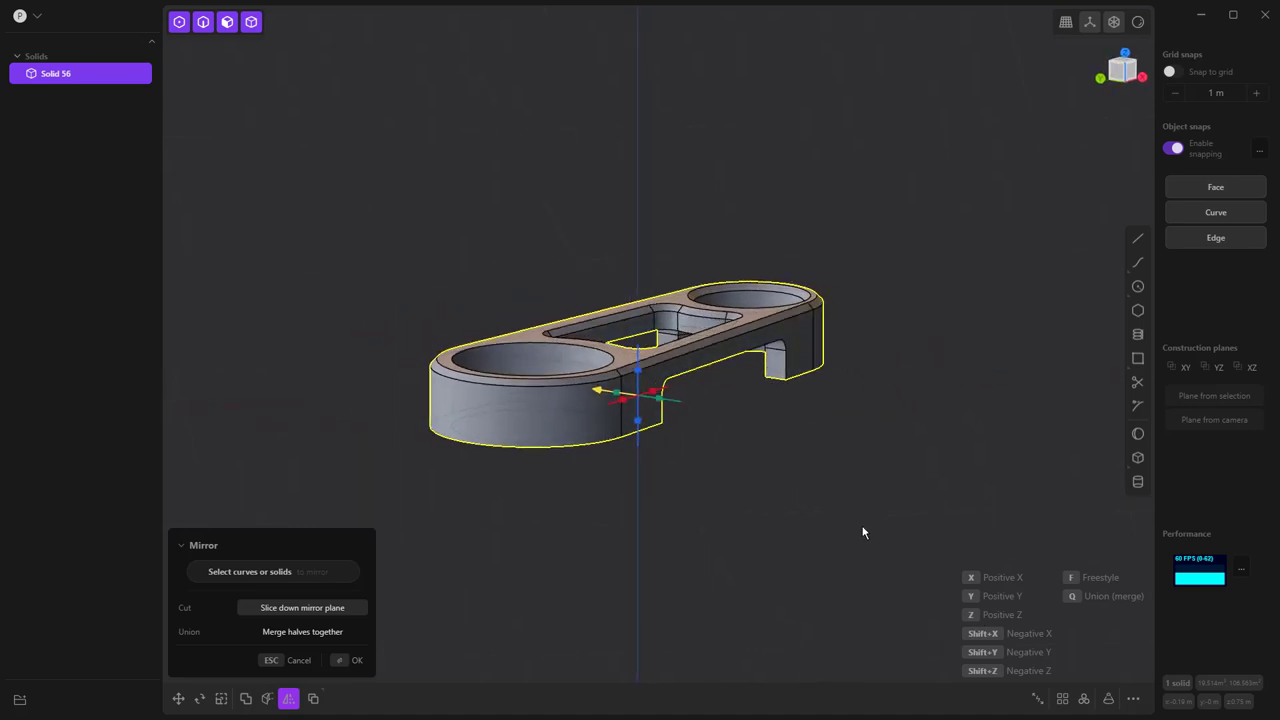
left_click(640, 421)
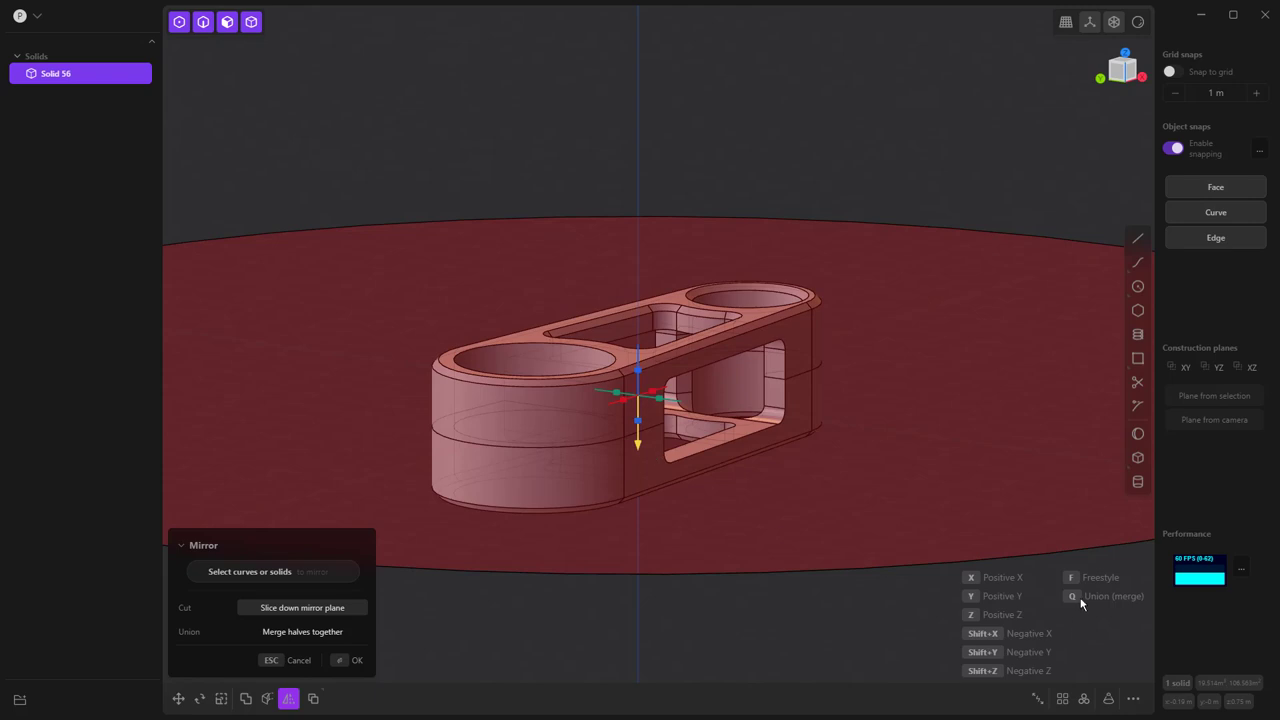
key("q")
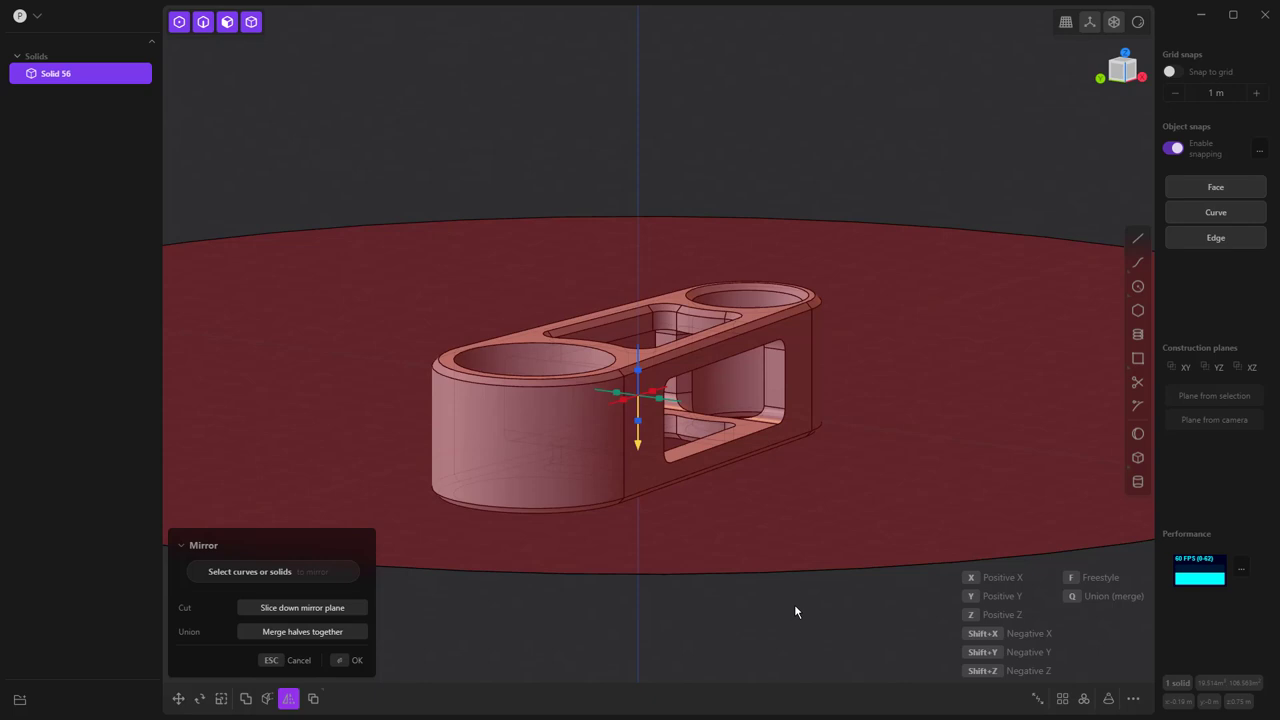
key("Return")
middle_click_drag(821, 615, 791, 627)
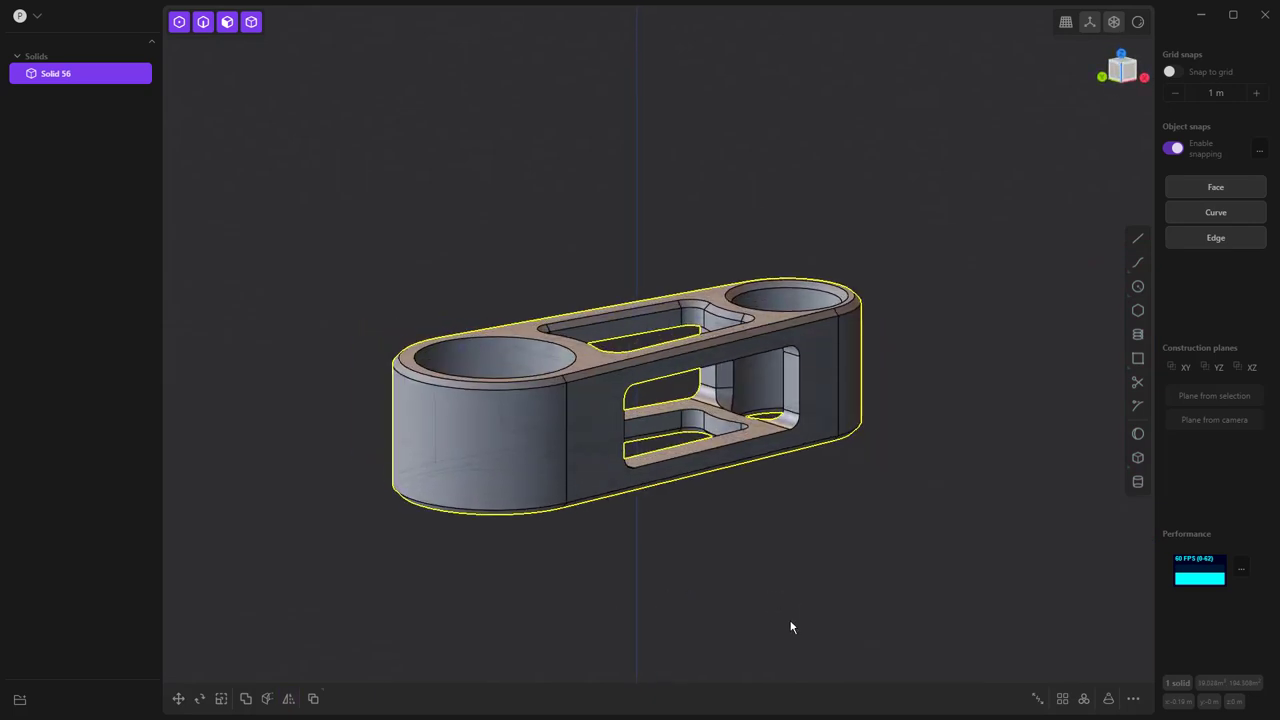
- Fillet the central window's inner edges at about 0.247 m, then switch to the front view
left_click(799, 383)
key("f")
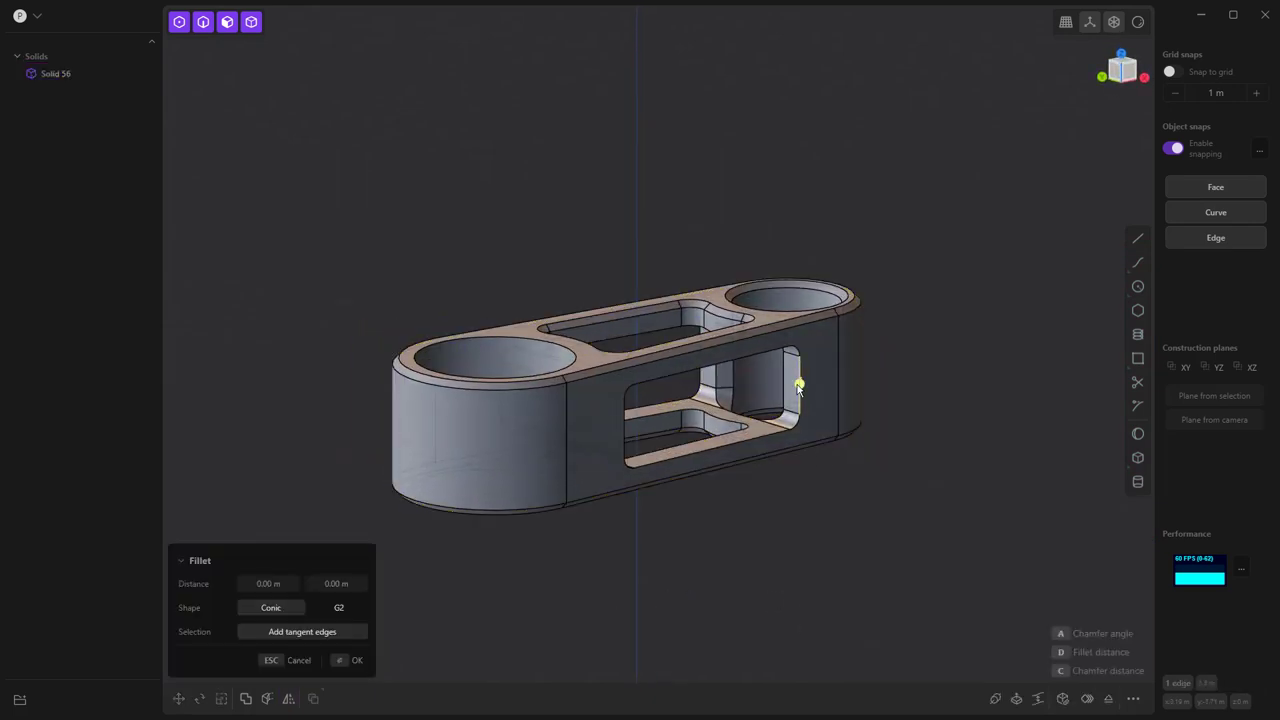
left_click(701, 379)
left_click_drag(701, 379, 703, 378)
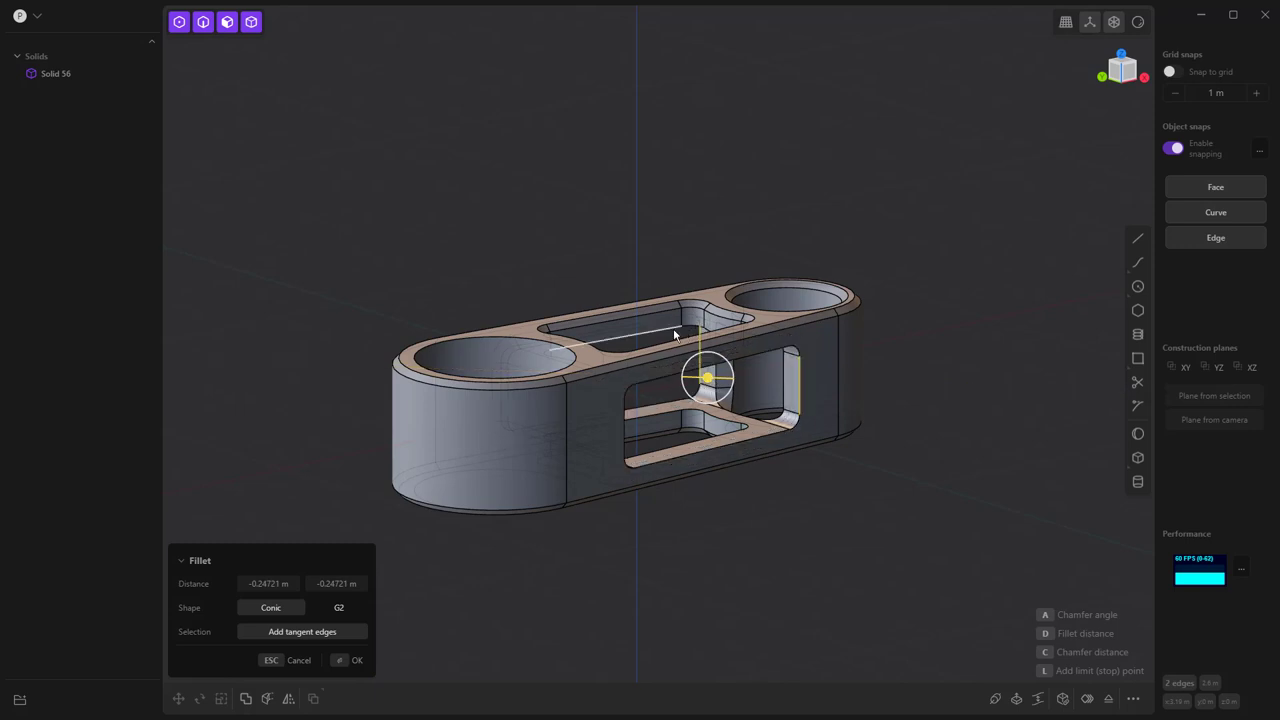
left_click(677, 413)
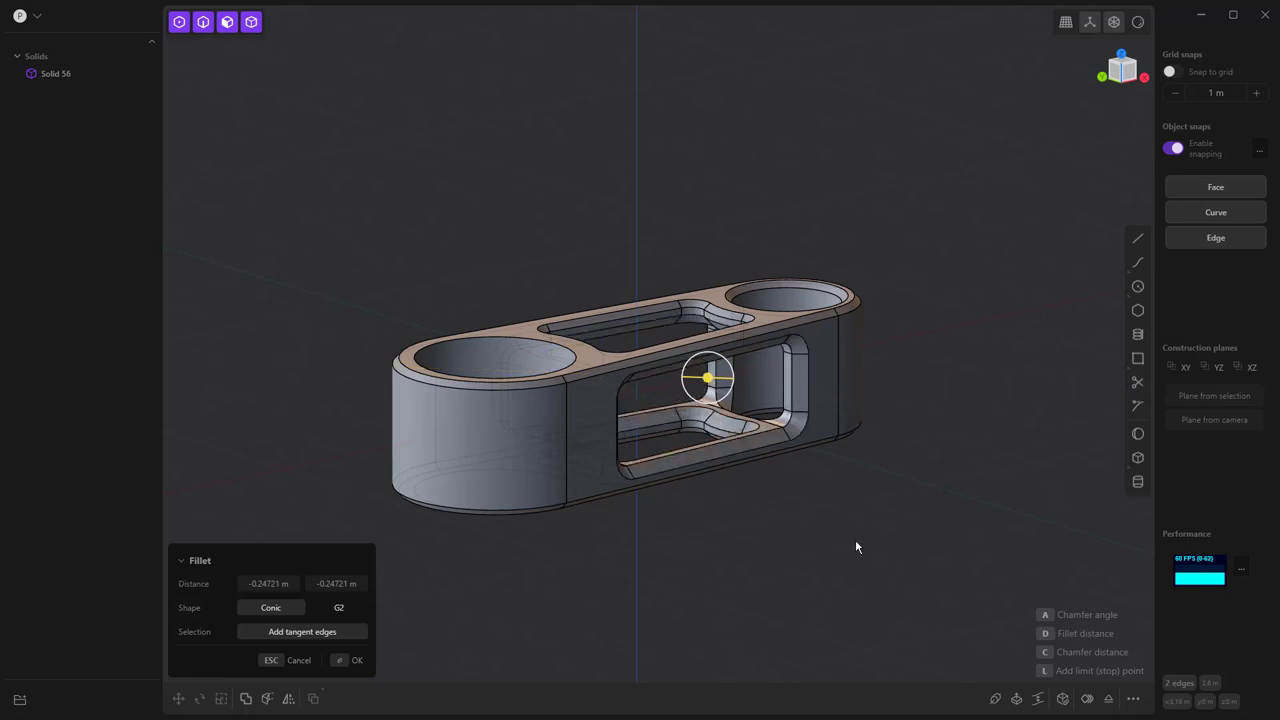
middle_click_drag(855, 547, 649, 539)
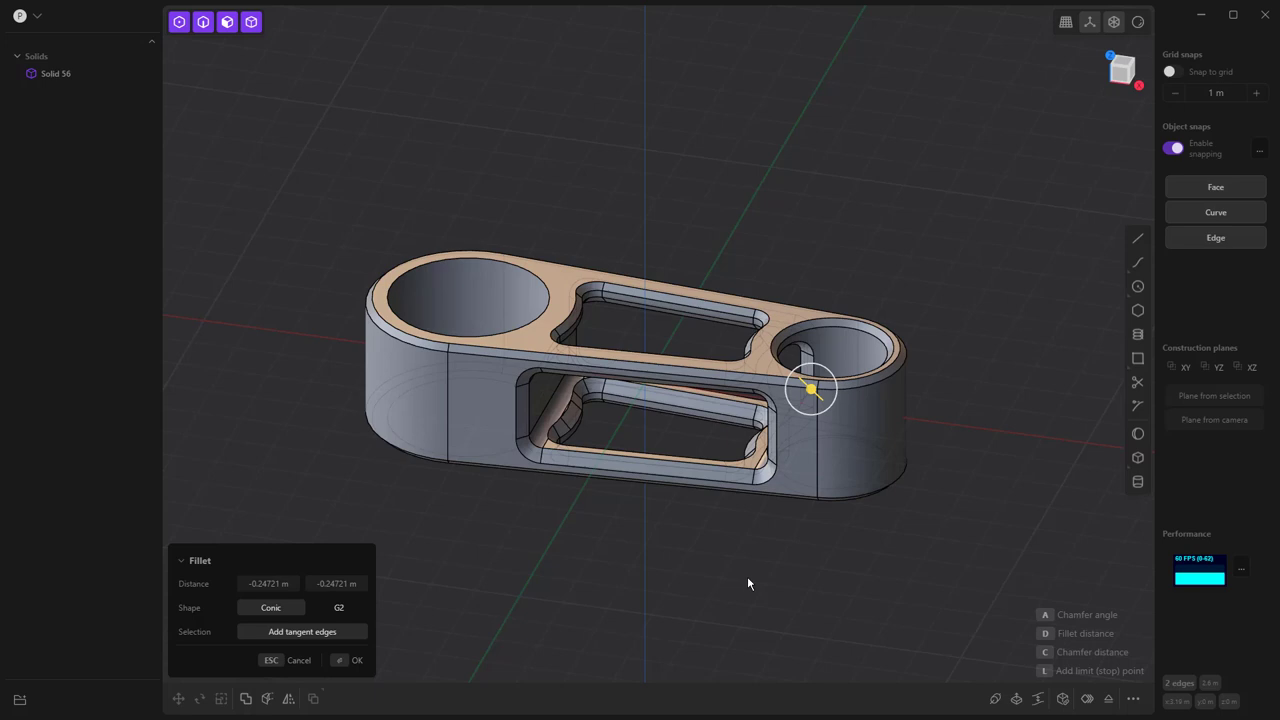
middle_click_drag(747, 583, 777, 529)
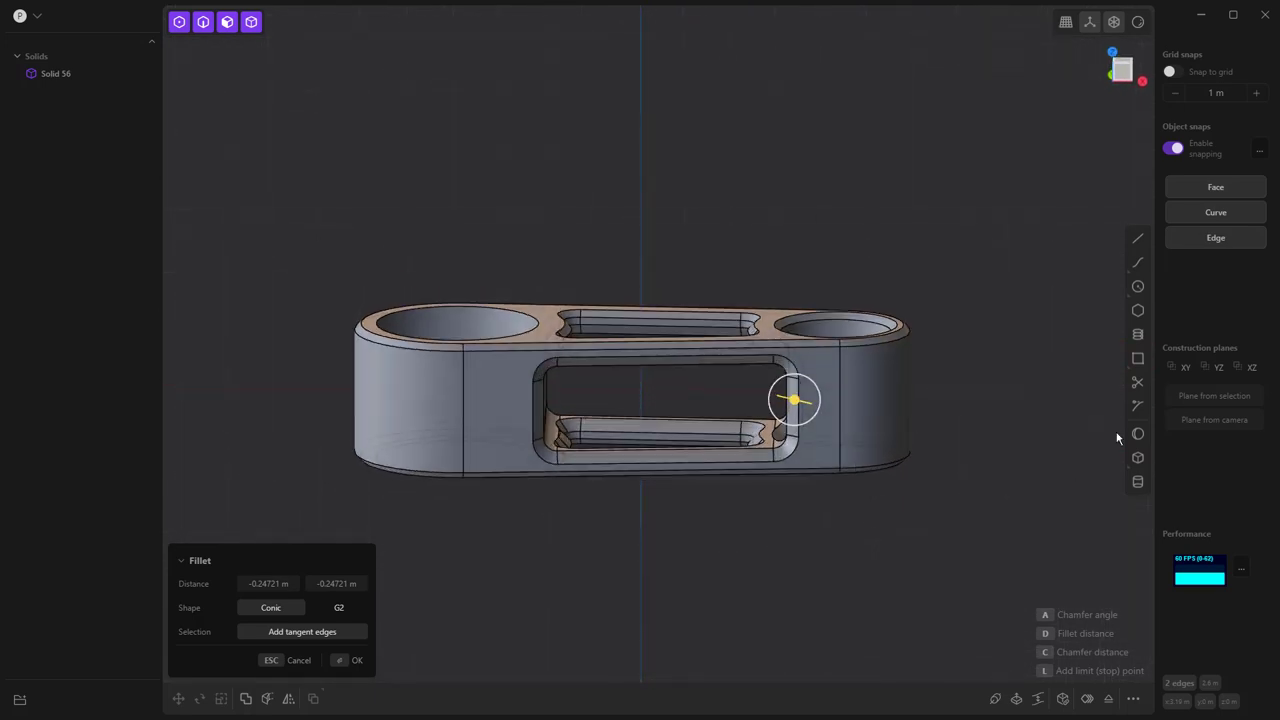
key("Return")
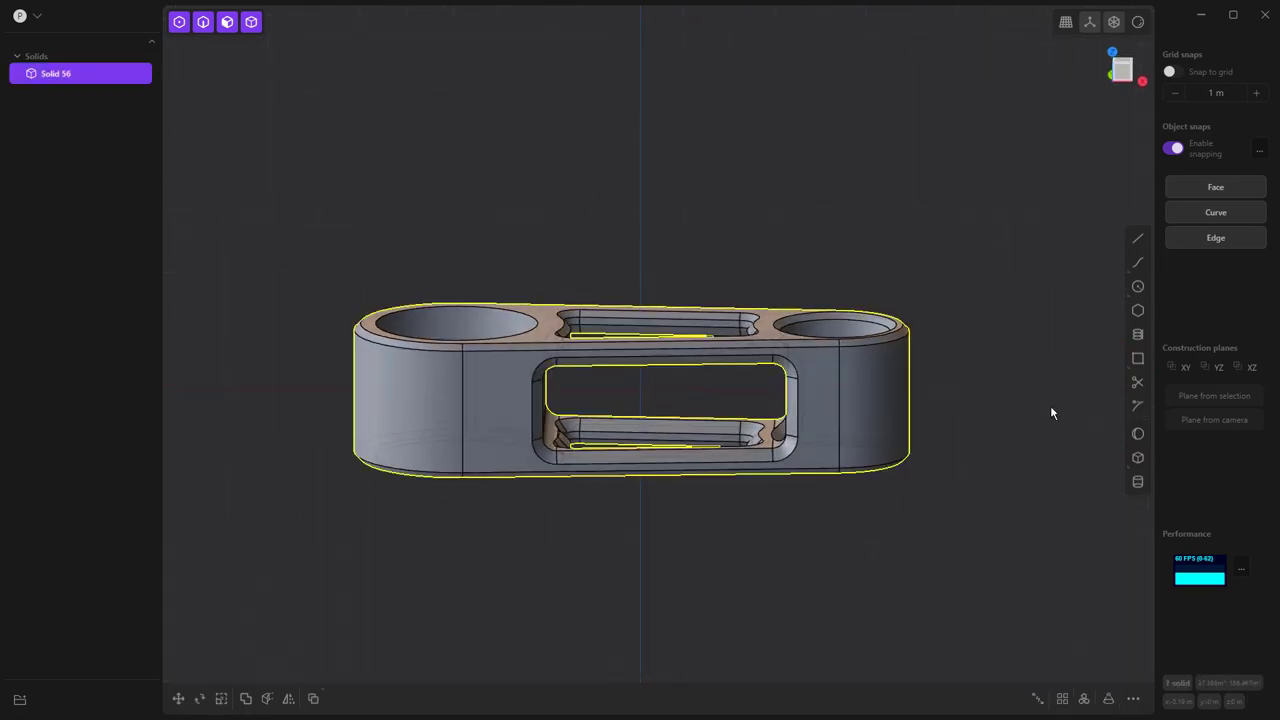
key("1")
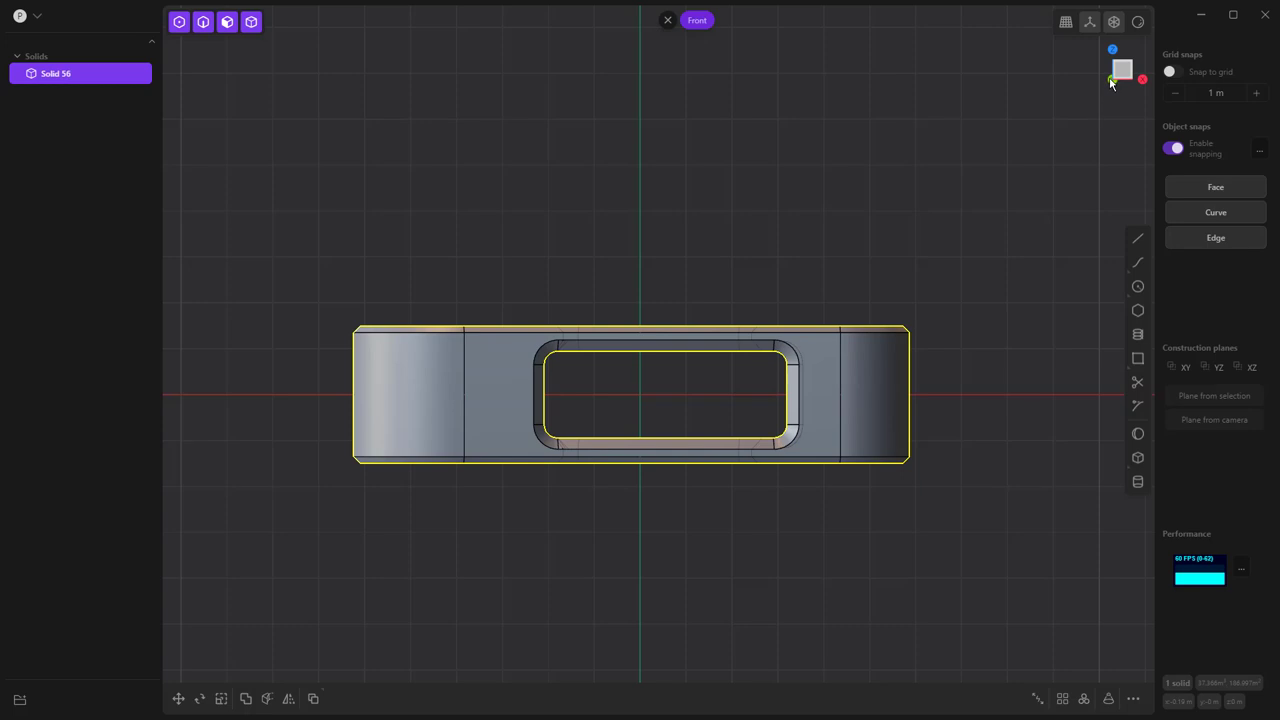
- Draw closed line profile Curve 71 from the origin to past the part's left end, just above the axis
left_click(1096, 403)
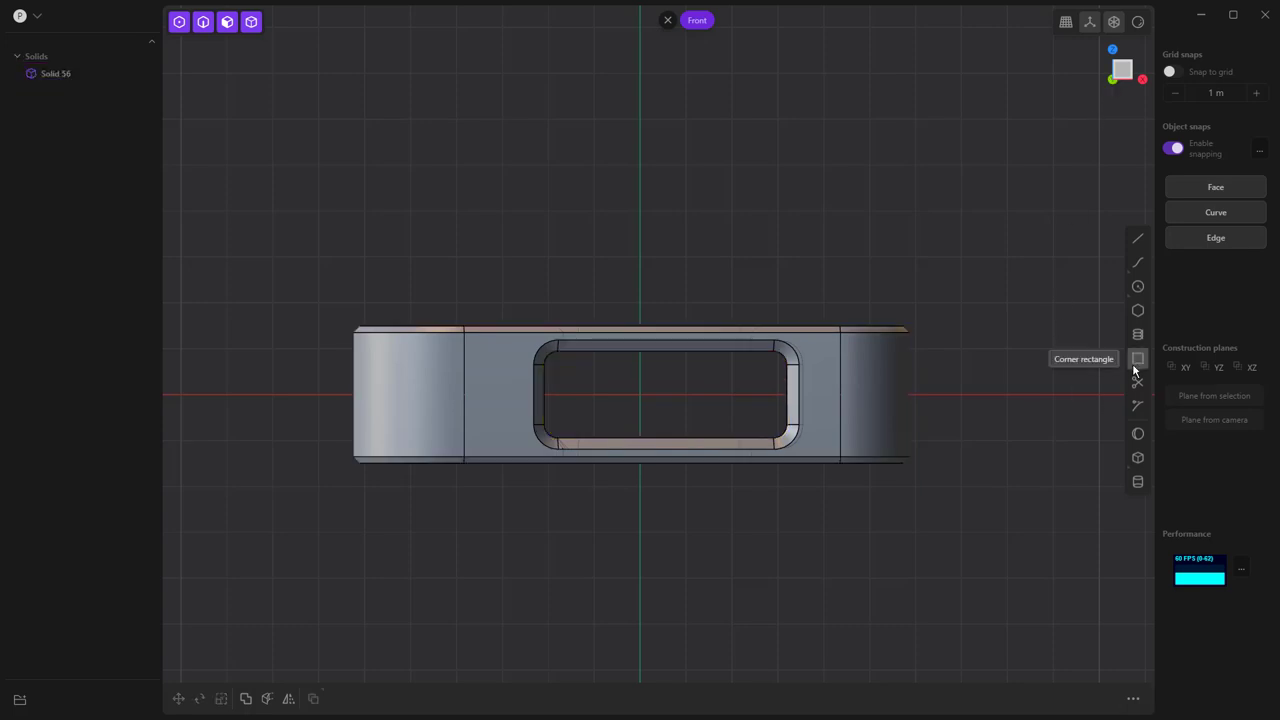
left_click(1138, 238)
left_click(640, 395)
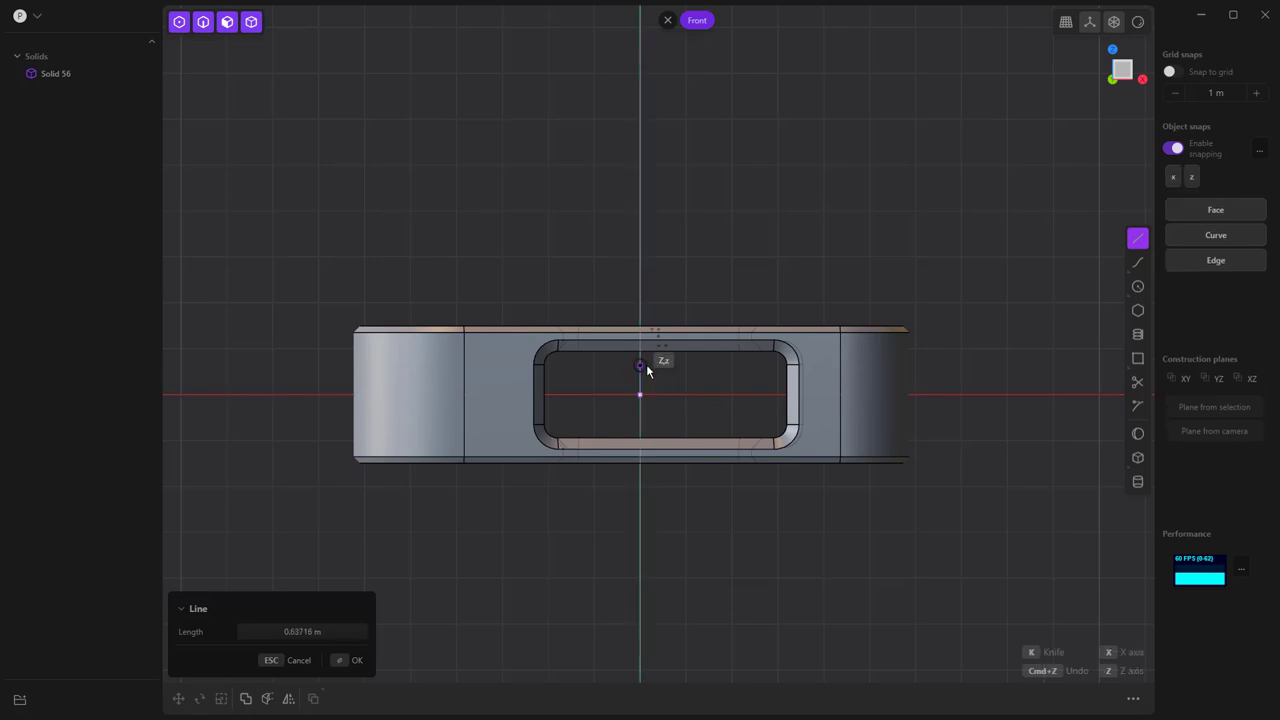
left_click(646, 366)
left_click(292, 367)
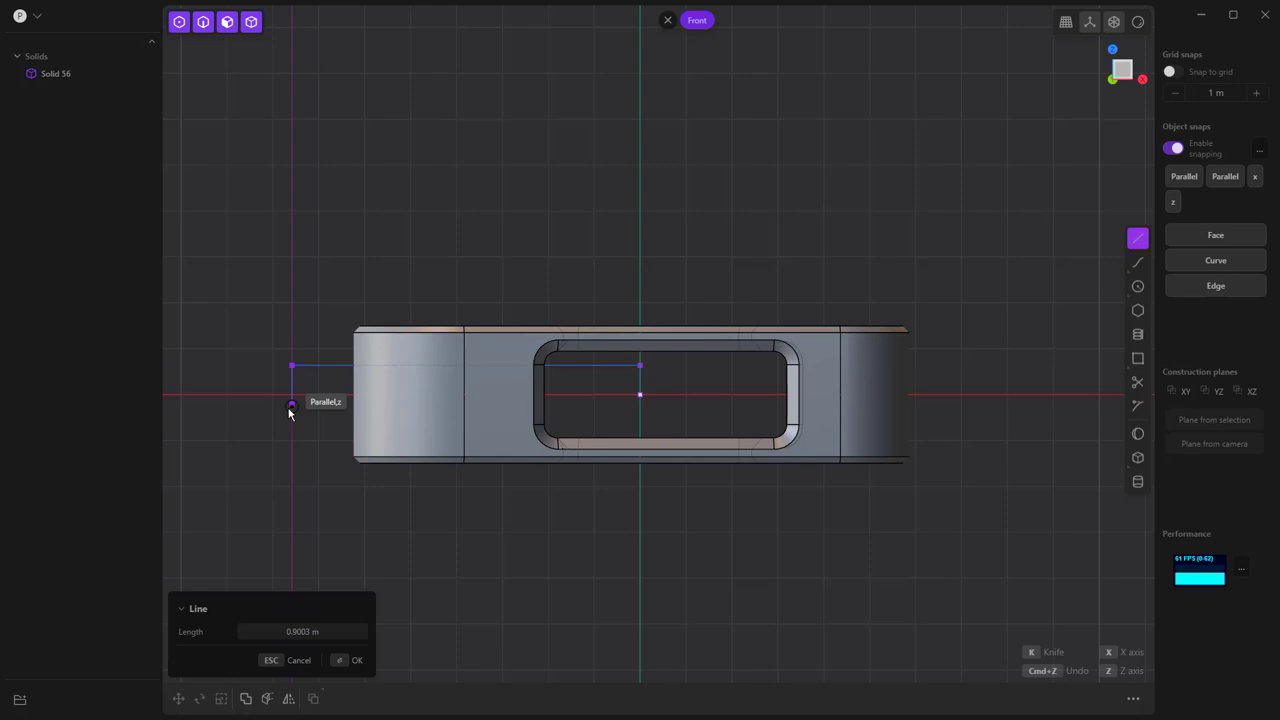
left_click(290, 395)
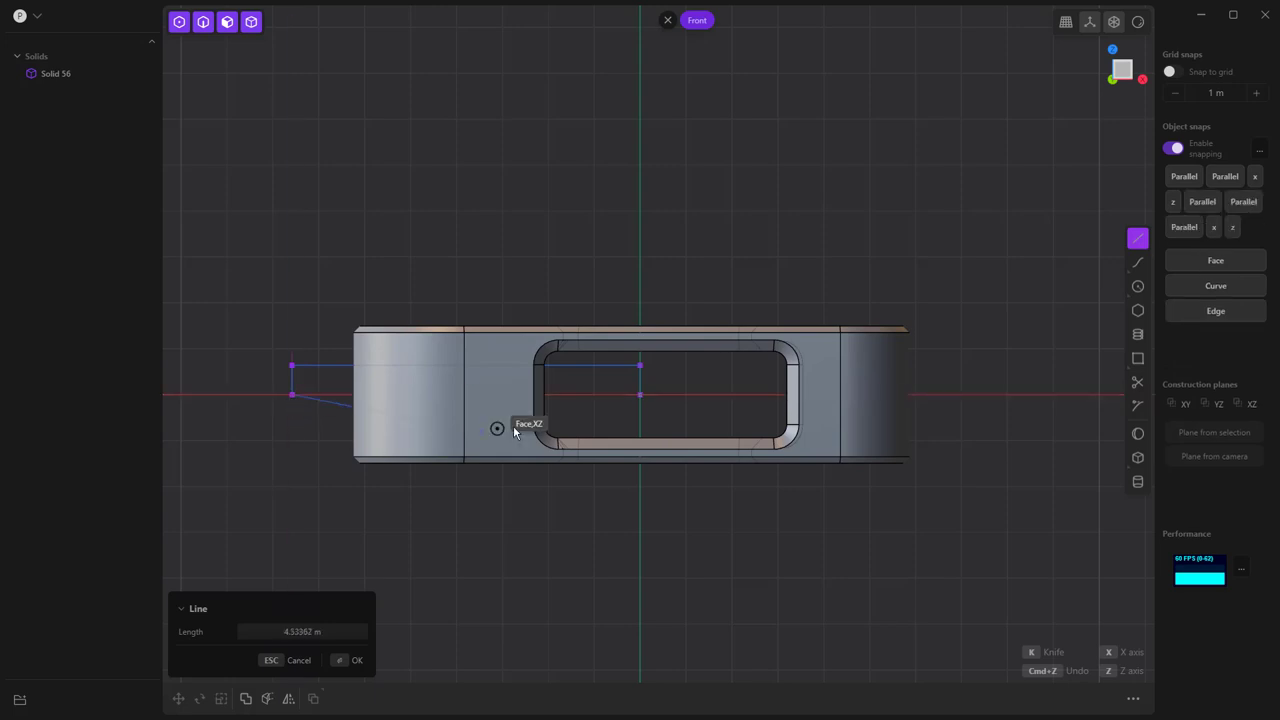
left_click(641, 395)
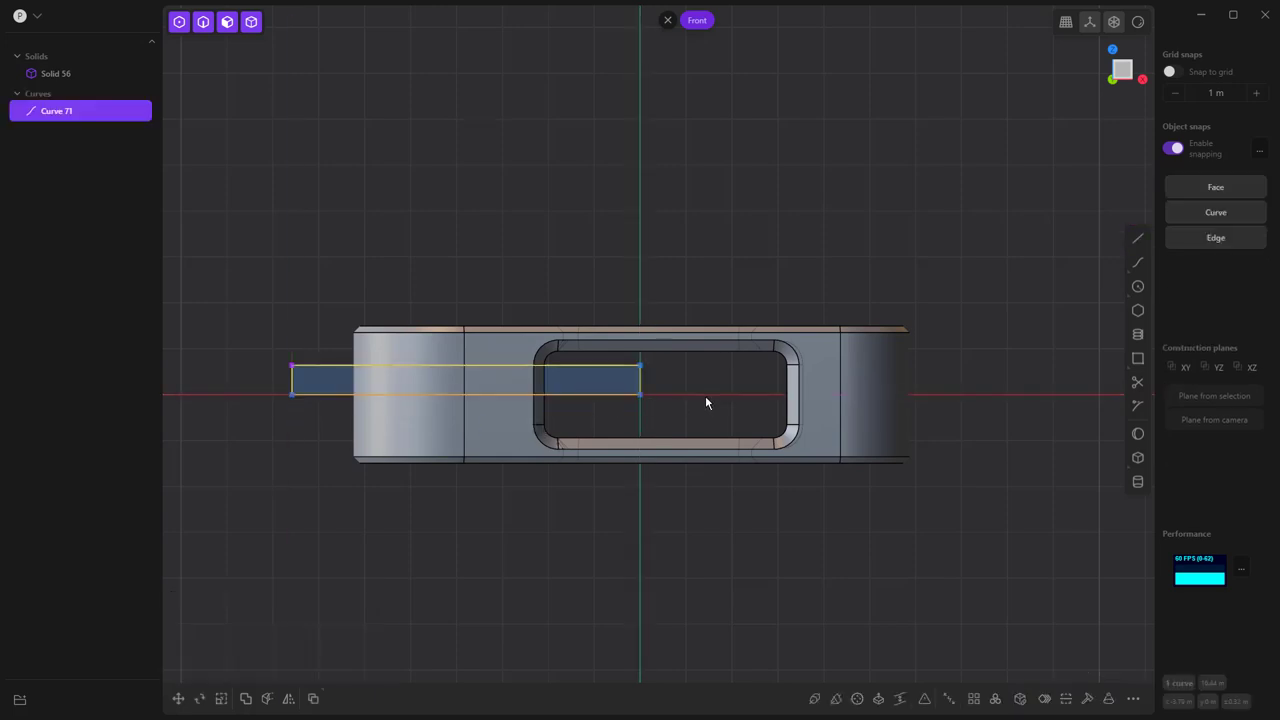
- Extrude the rectangle into thin slab Solid 77, about 3.28 m one way and 3.25 m the other
left_click(597, 382)
key("e")
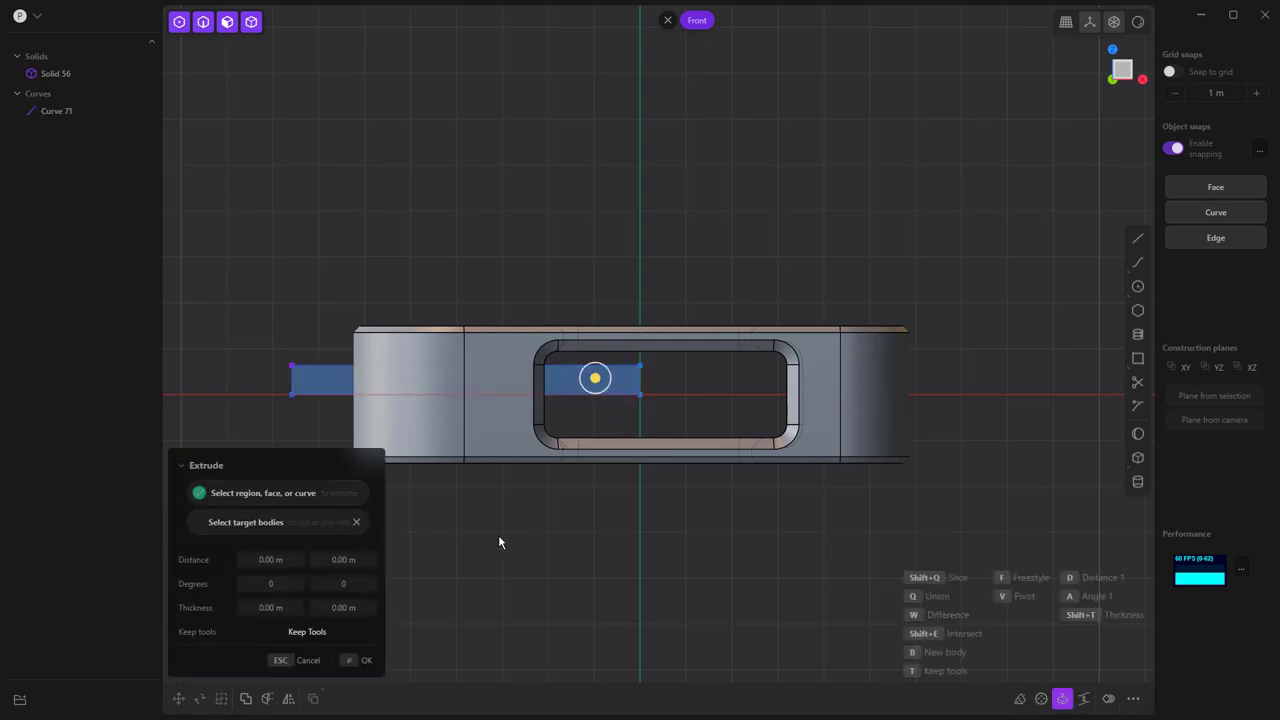
middle_click_drag(506, 522, 655, 419)
left_click_drag(655, 419, 690, 426)
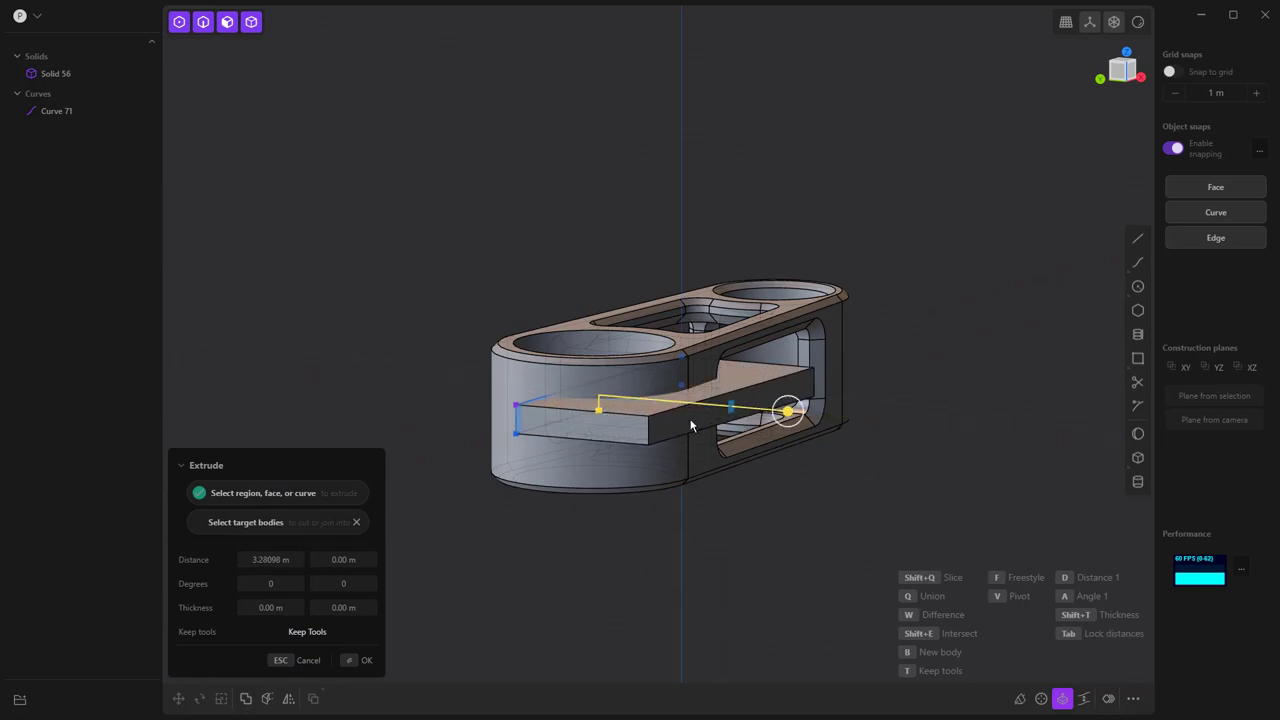
left_click(350, 559)
type("3.2")
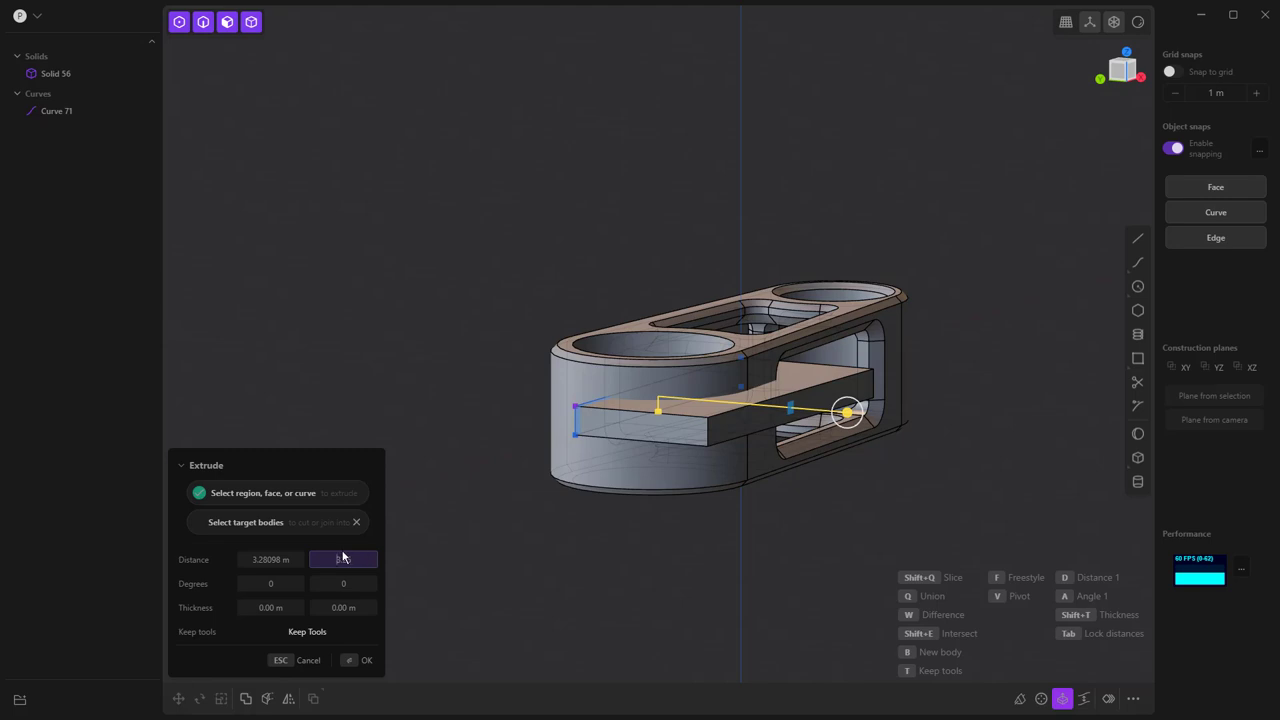
type("5")
key("Return")
mouse_move(535, 556)
middle_mouse_down()
mouse_move(607, 558)
mouse_move(547, 556)
middle_mouse_up()
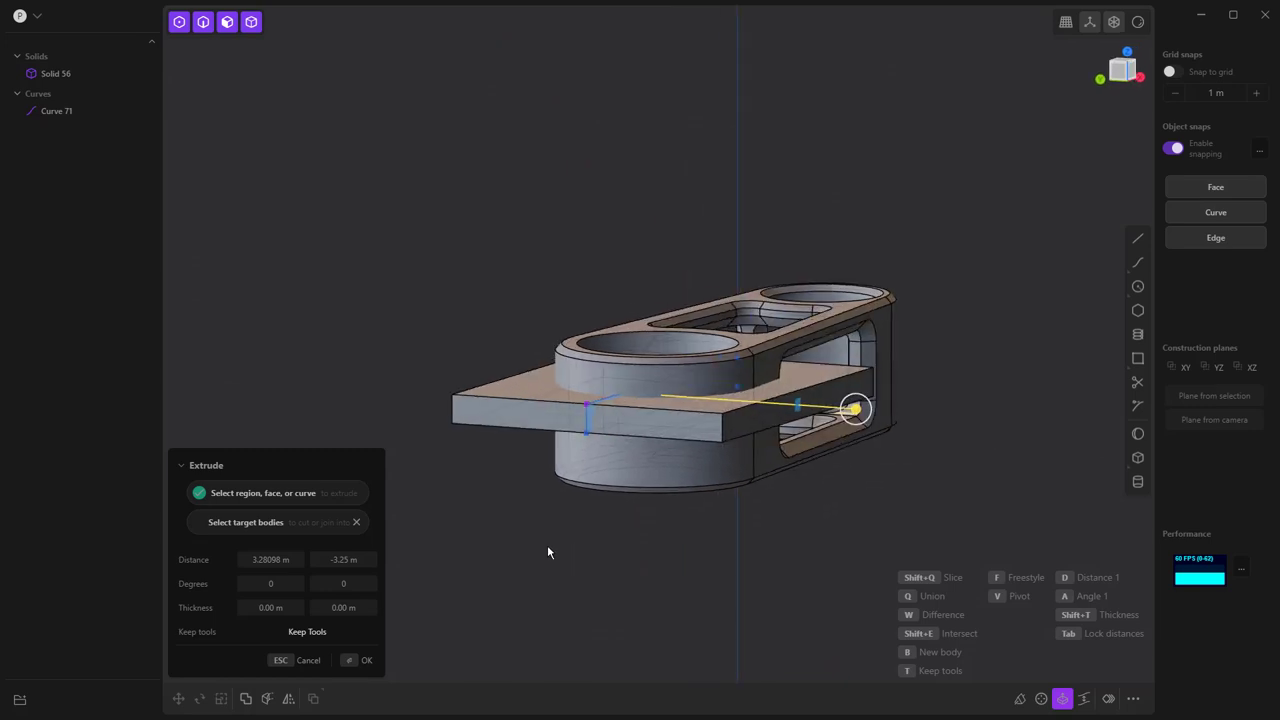
middle_click_drag(626, 543, 601, 545)
key("Return")
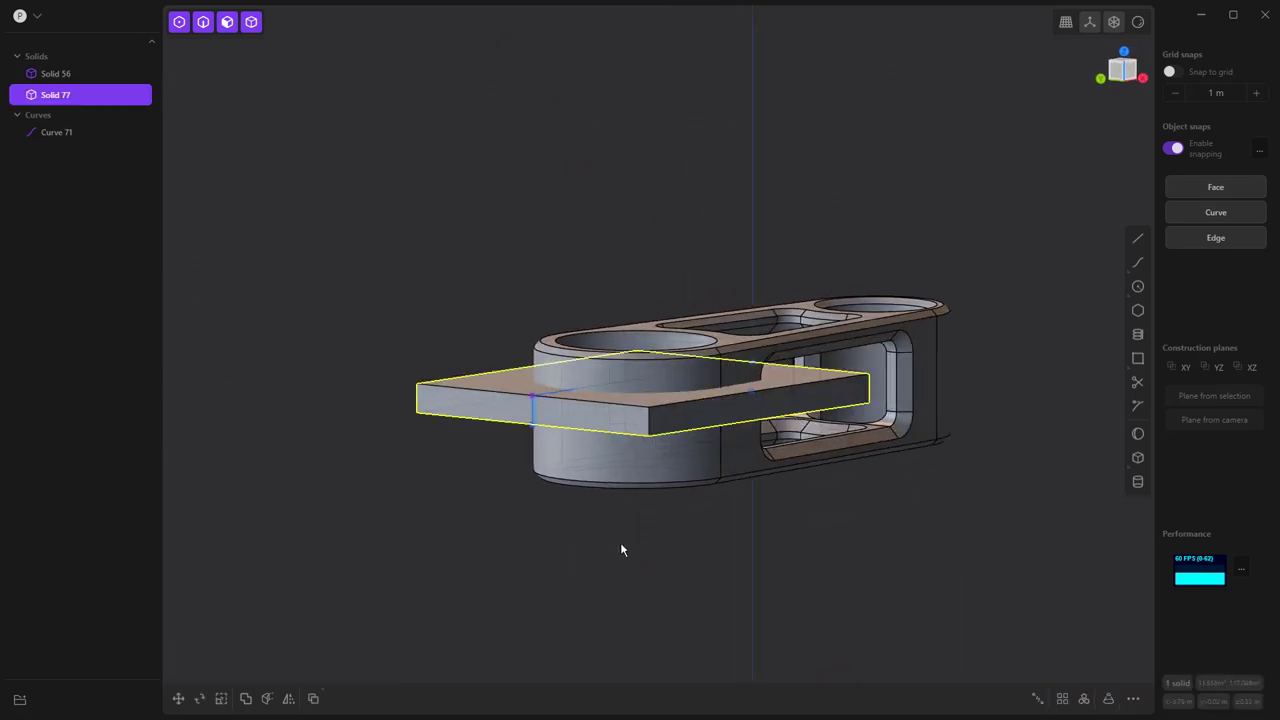
- Mirror Solid 77 downward to create Solid 78, and delete the leftover Curve 71
left_click(290, 700)
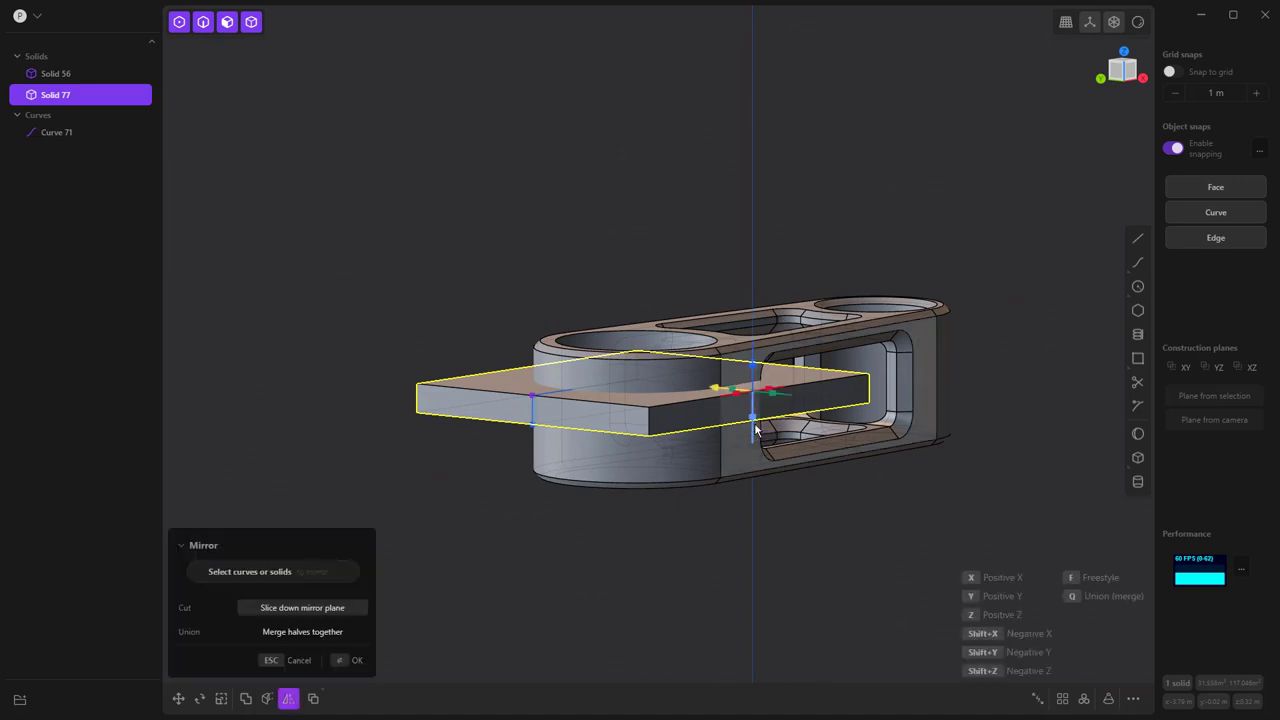
key("KP_1")
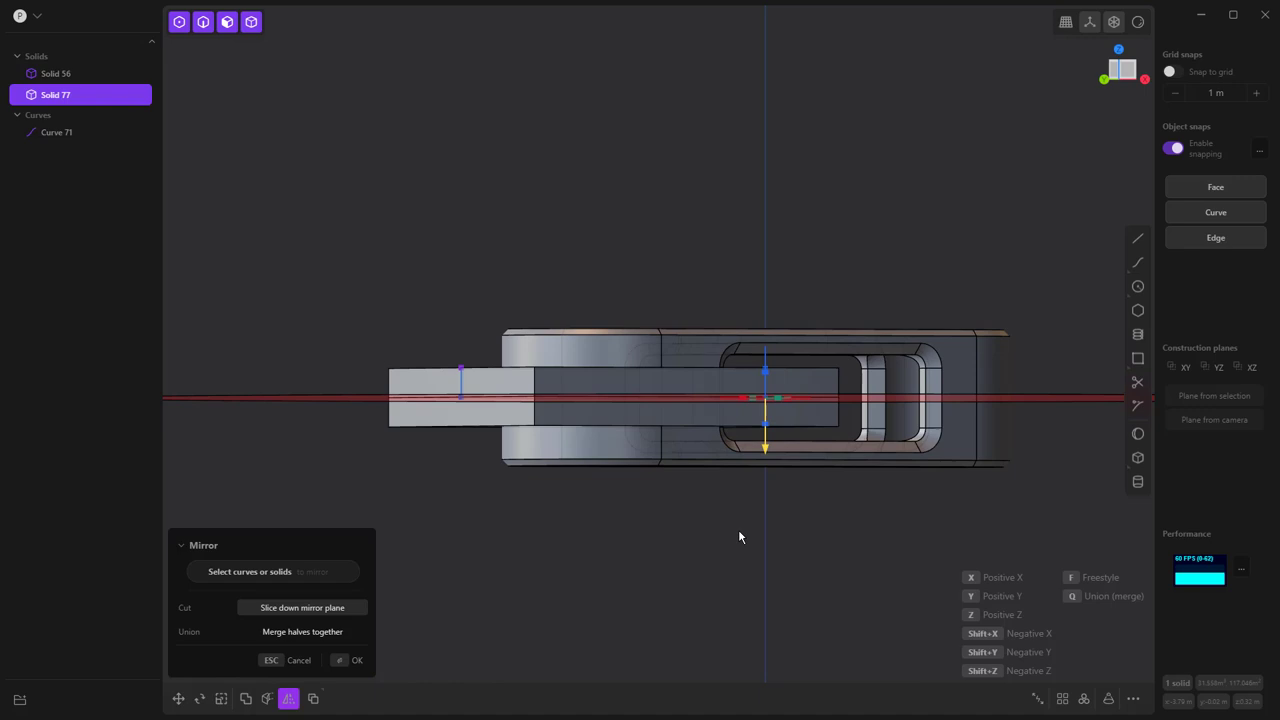
key("Return")
middle_click_drag(677, 551, 610, 542)
left_click(62, 154)
key("Delete")
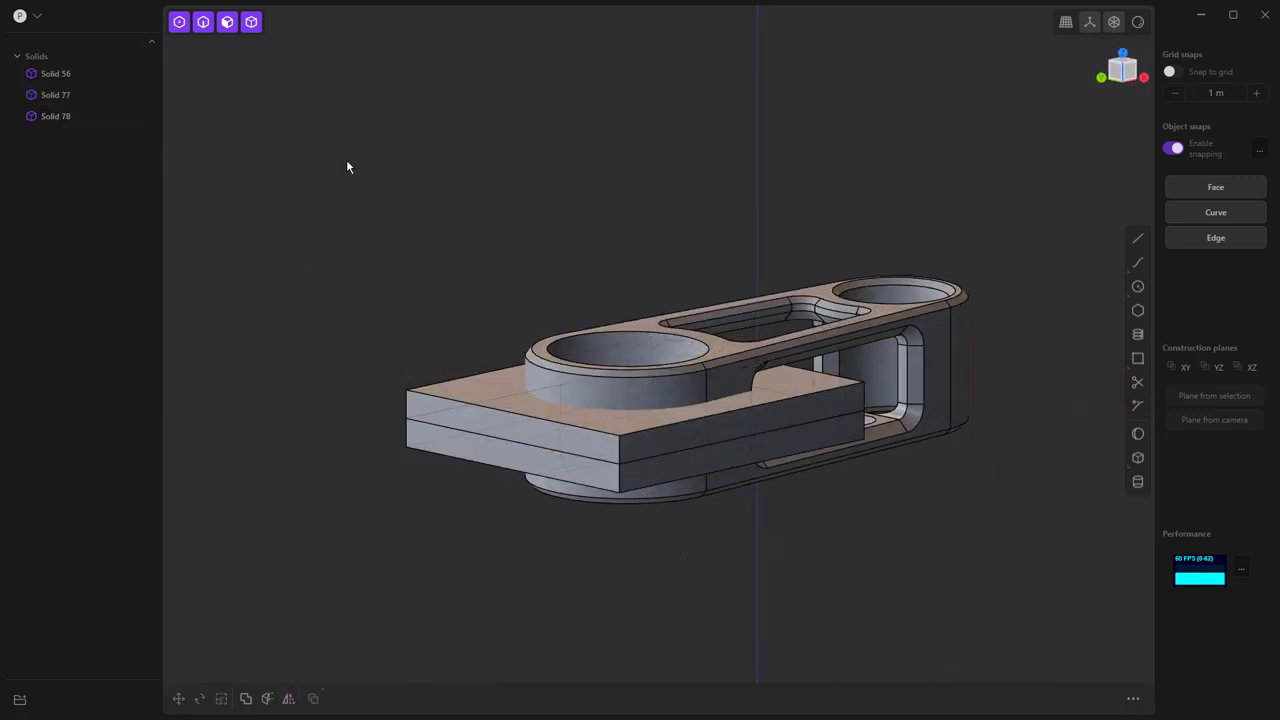
- Subtract Solids 77 and 78 from Solid 56, slicing a slot through the large-hole end
left_click(640, 335)
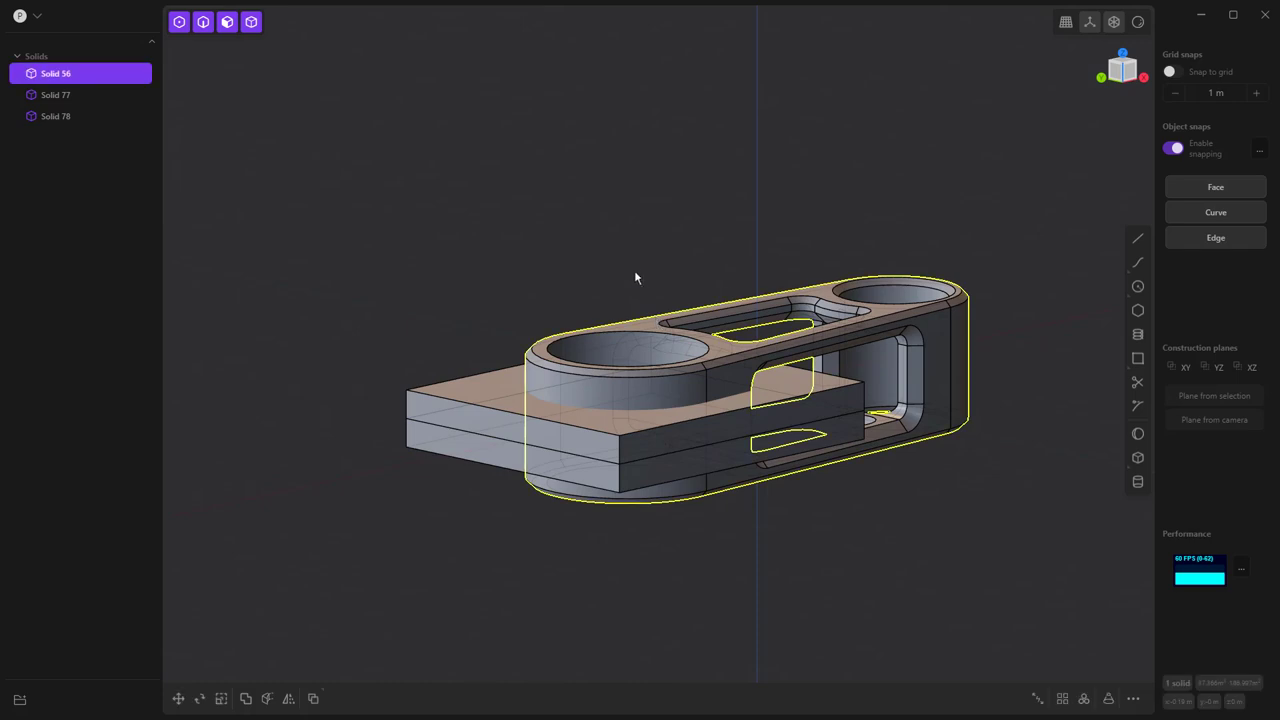
left_click(245, 698)
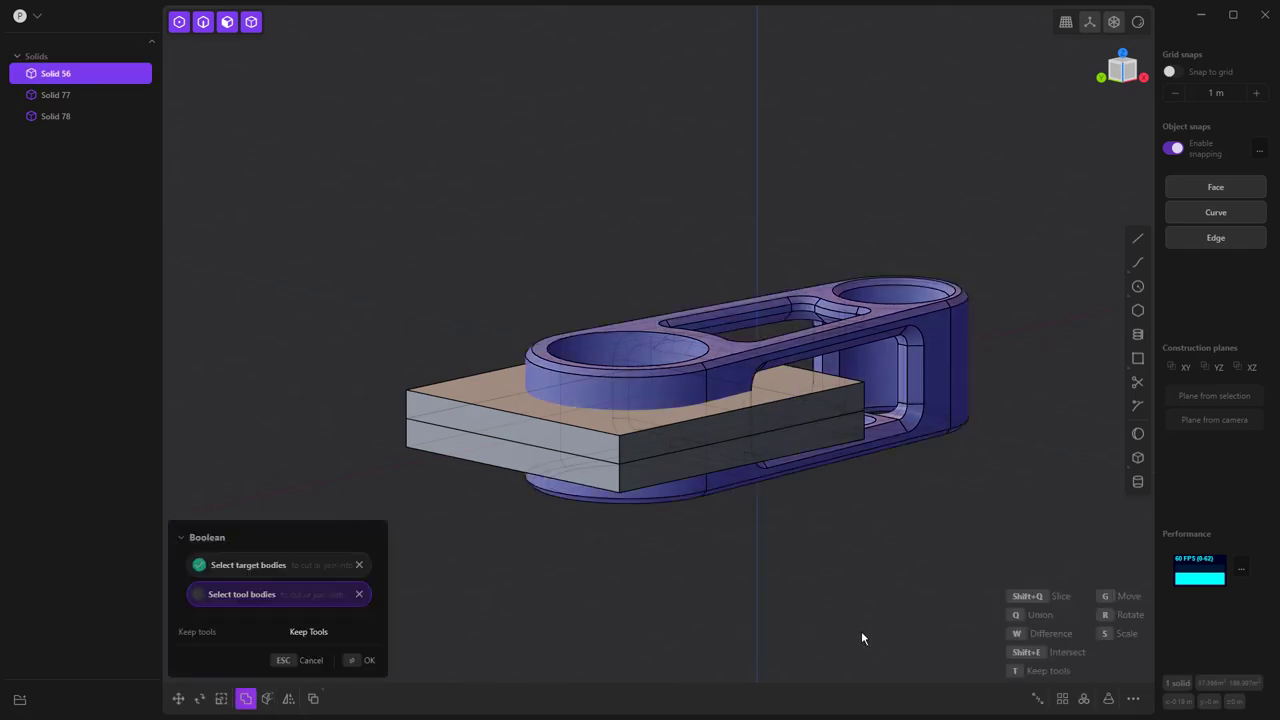
left_click(518, 411)
mouse_move(491, 453)
left_mouse_down()
mouse_move(496, 419)
mouse_move(491, 443)
left_mouse_up()
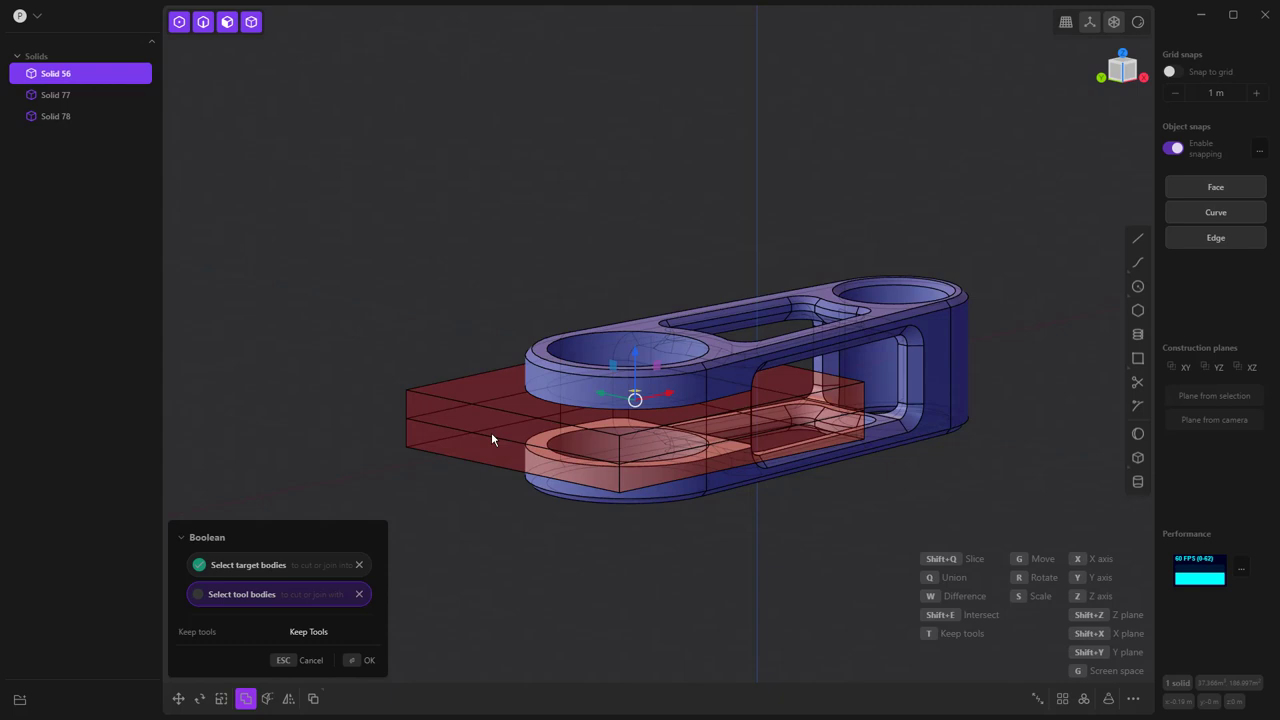
key("Return")
middle_click_drag(600, 571, 591, 660)
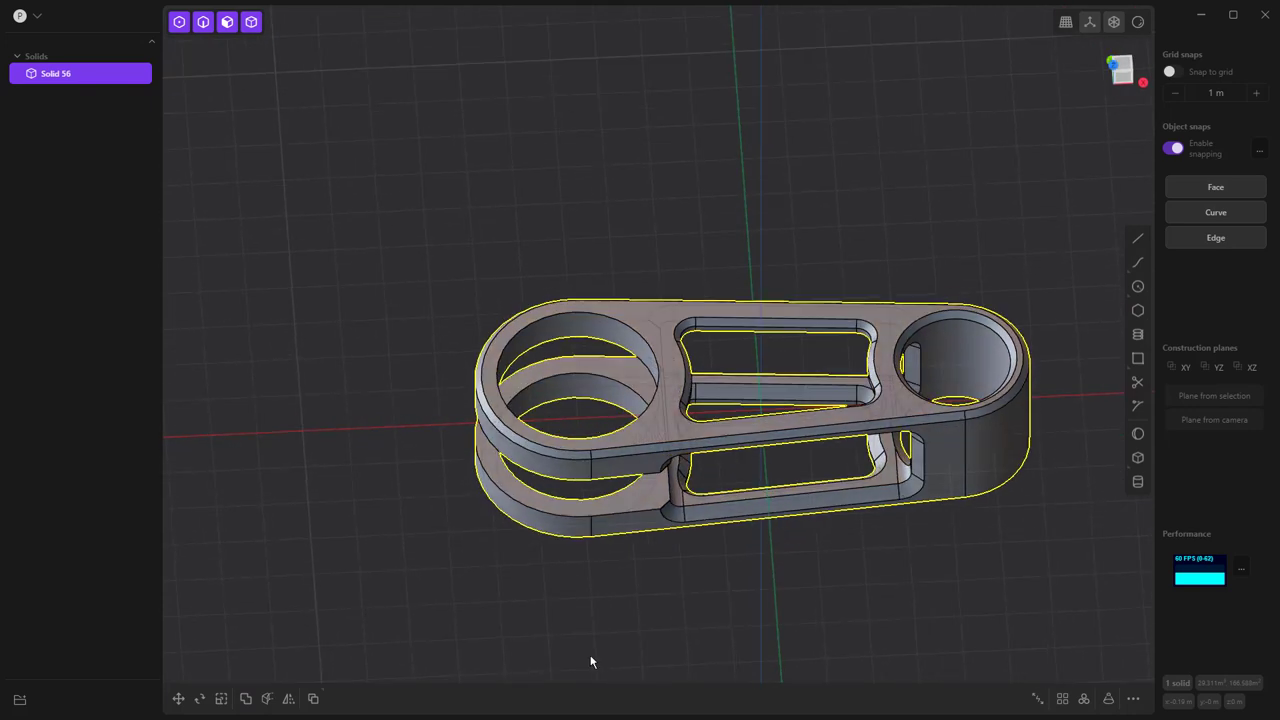
- Set a construction plane on the top face and sketch rectangle Curve 82 across the large-hole end
left_click(610, 235)
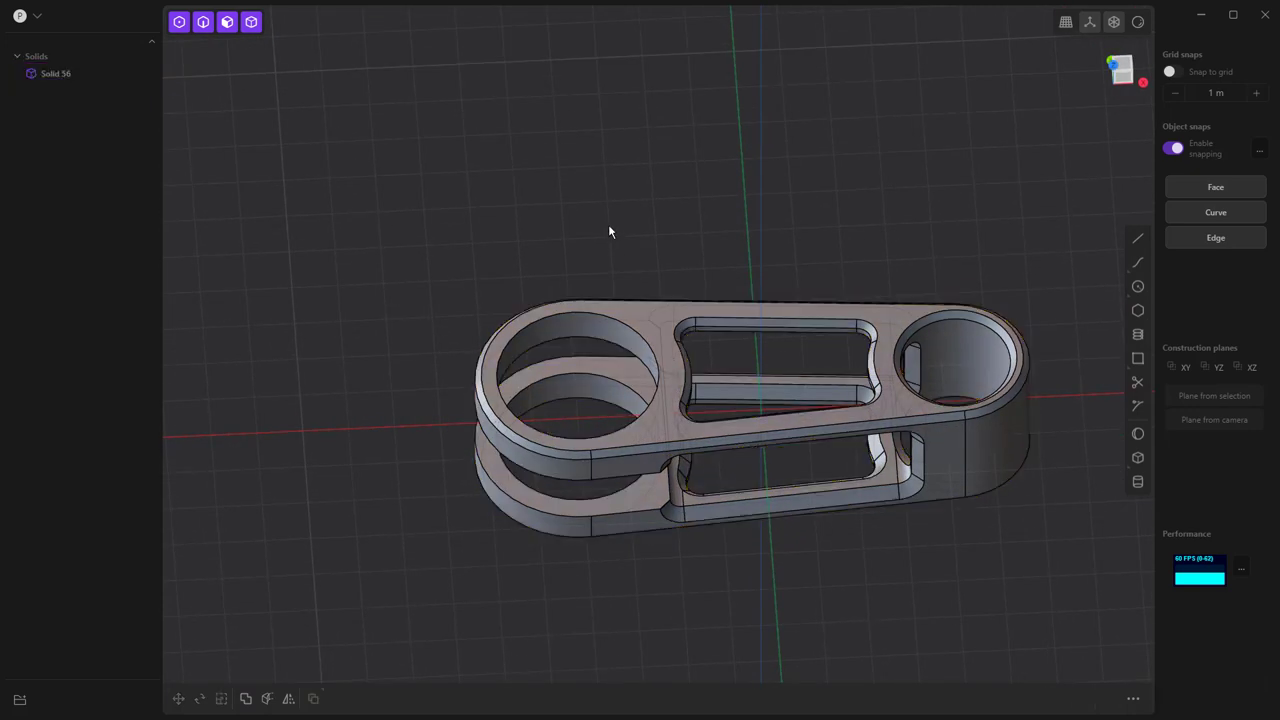
left_click(649, 316)
left_click(629, 318)
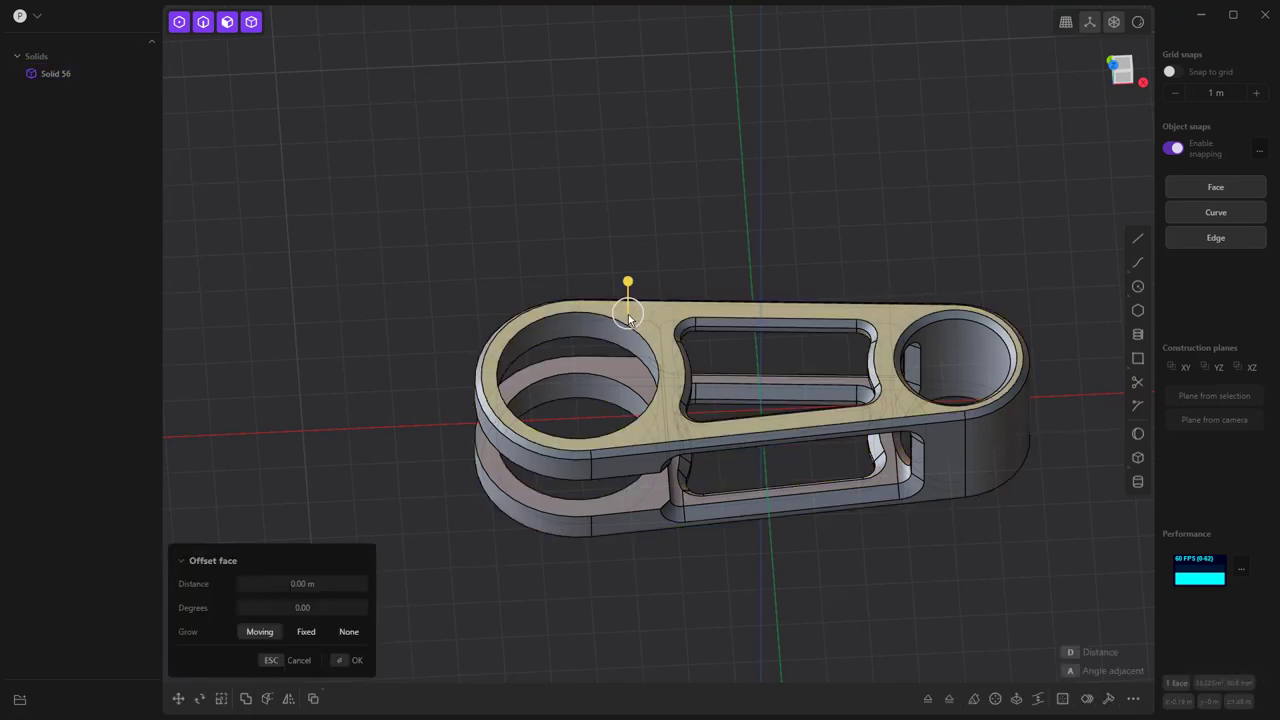
left_click(1232, 402)
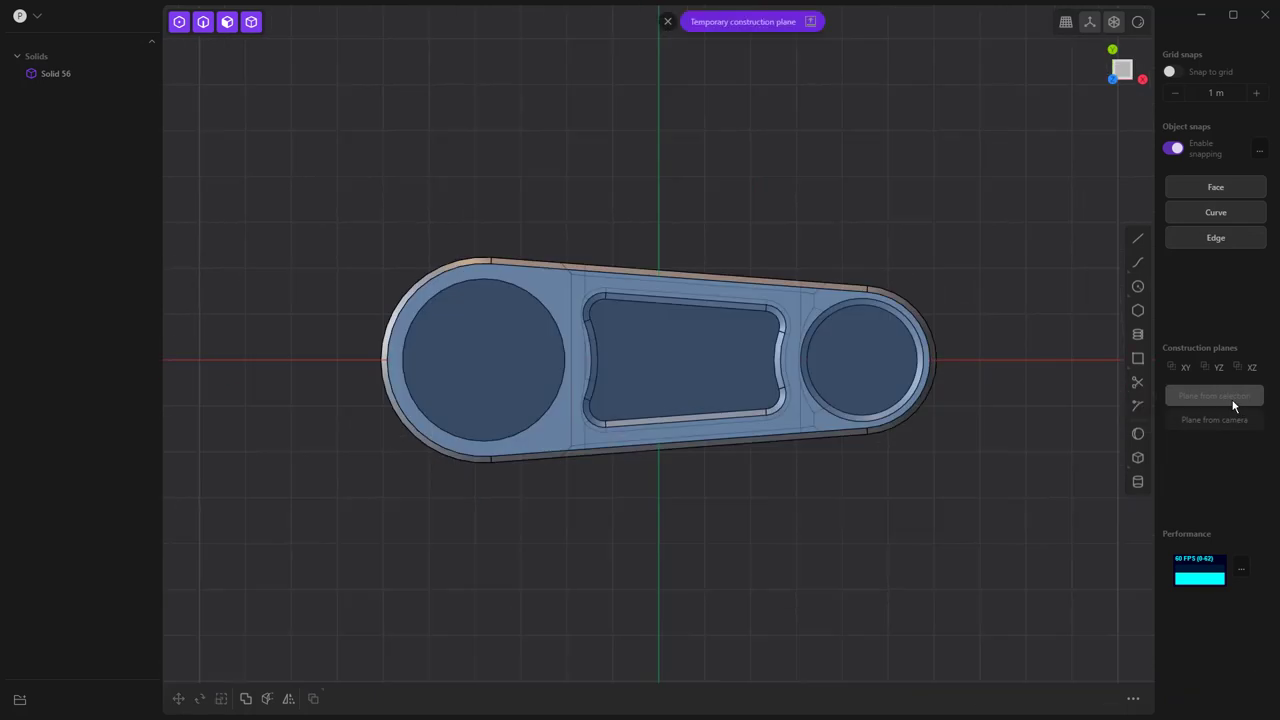
left_click(1137, 358)
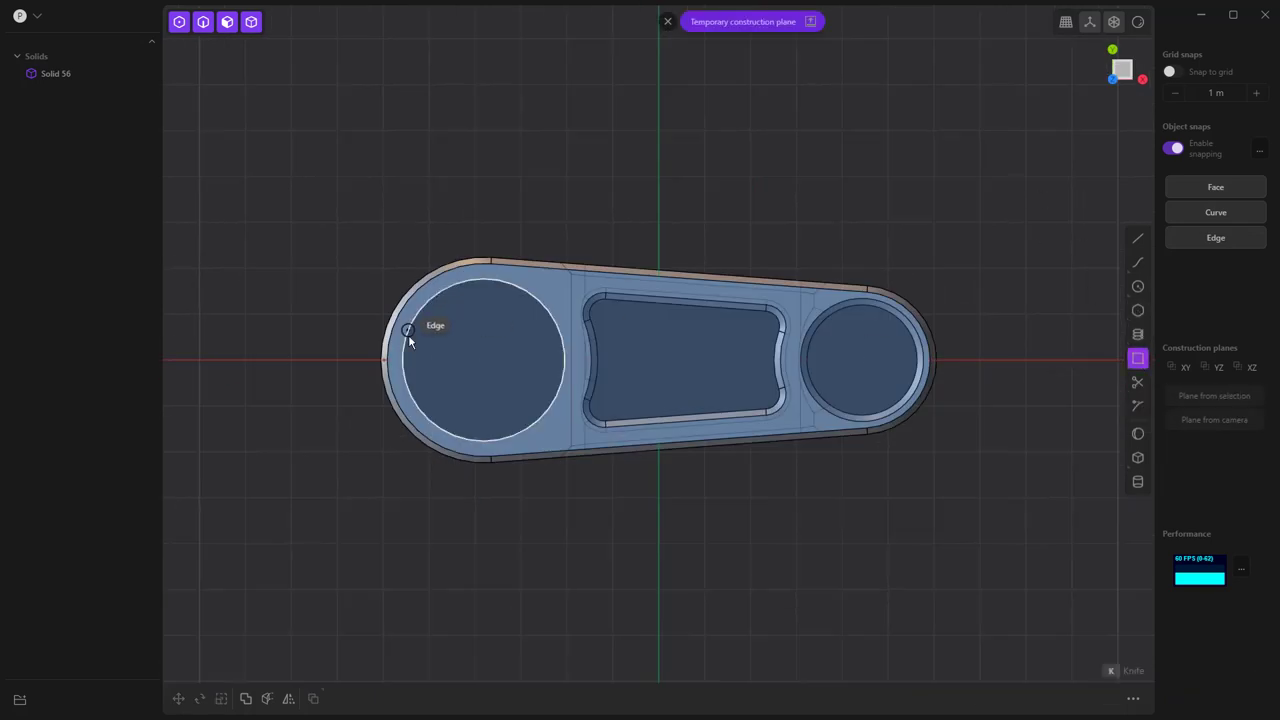
left_click(331, 338)
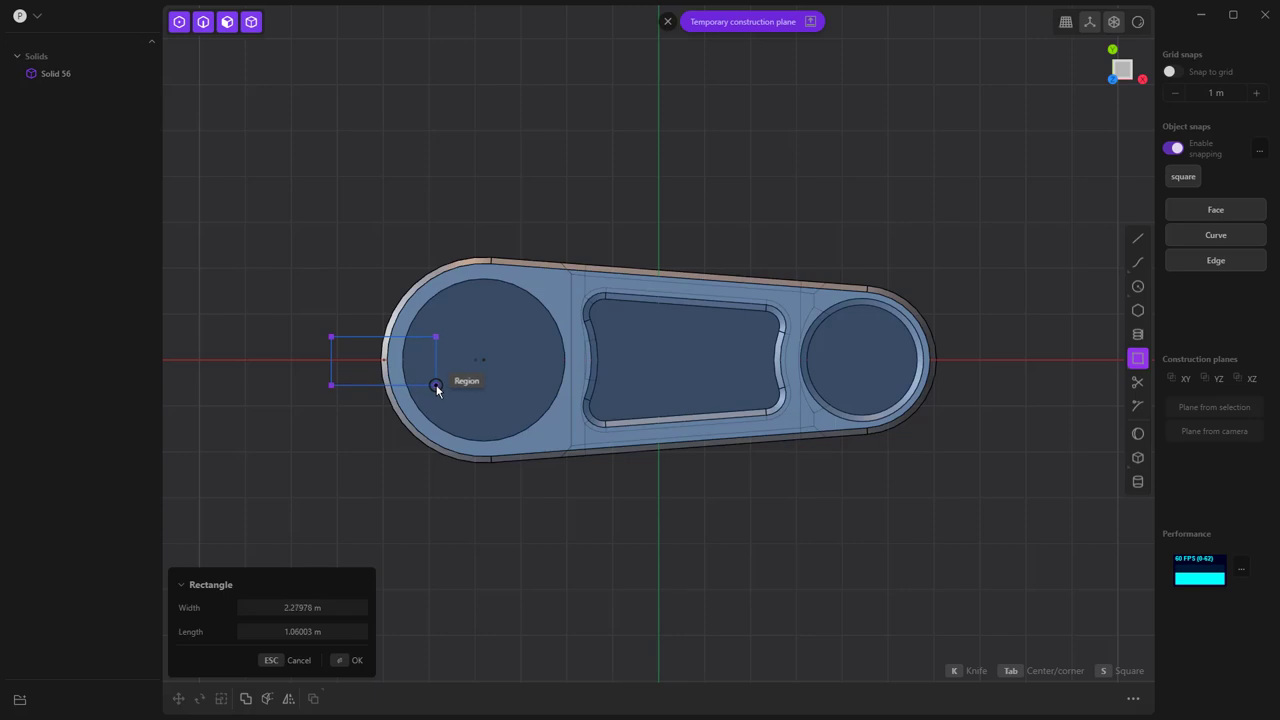
left_click(436, 386)
middle_click_drag(424, 345, 482, 376)
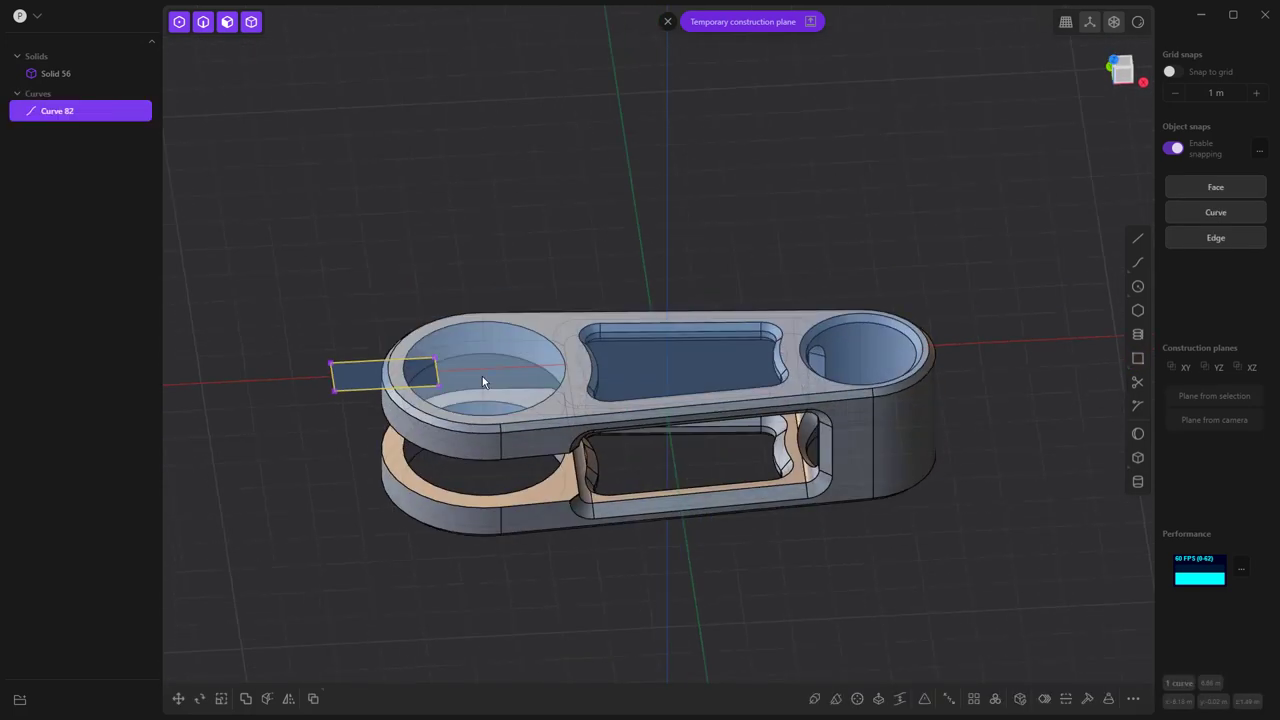
- Extrude-cut the rectangle 3.57664 m down through both tiers of Solid 56 as a Difference
key("e")
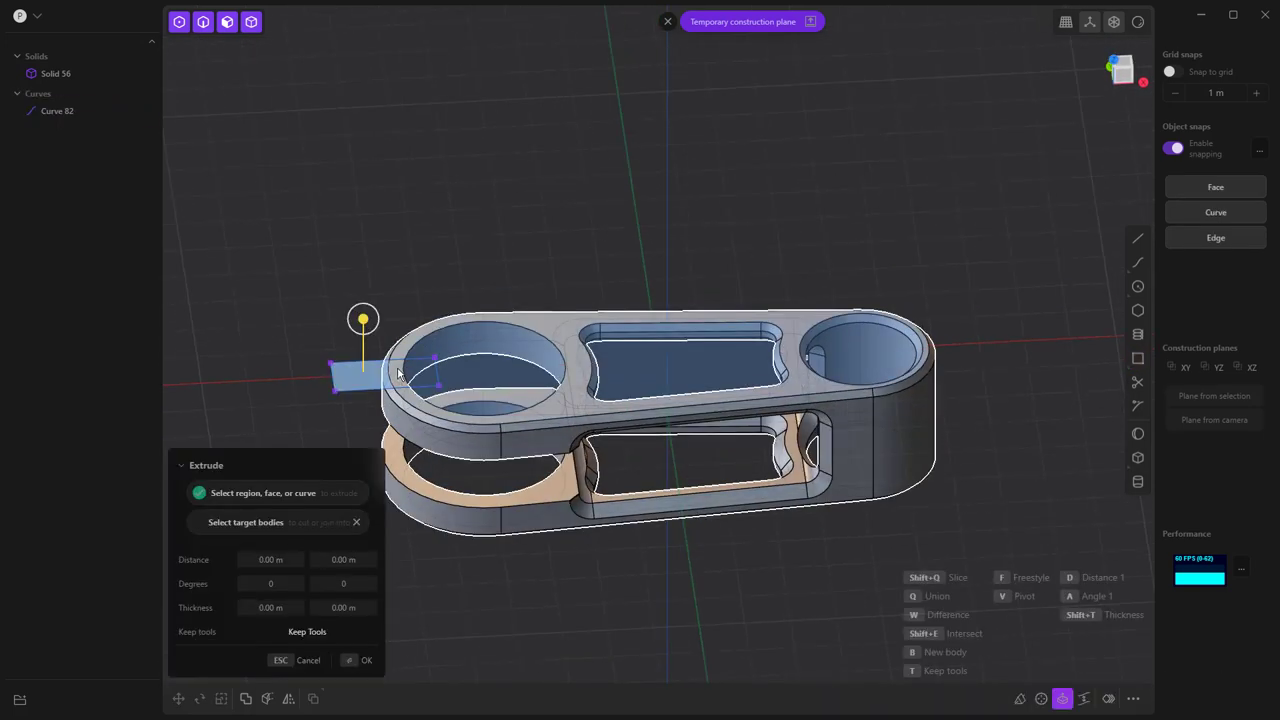
left_click(398, 373)
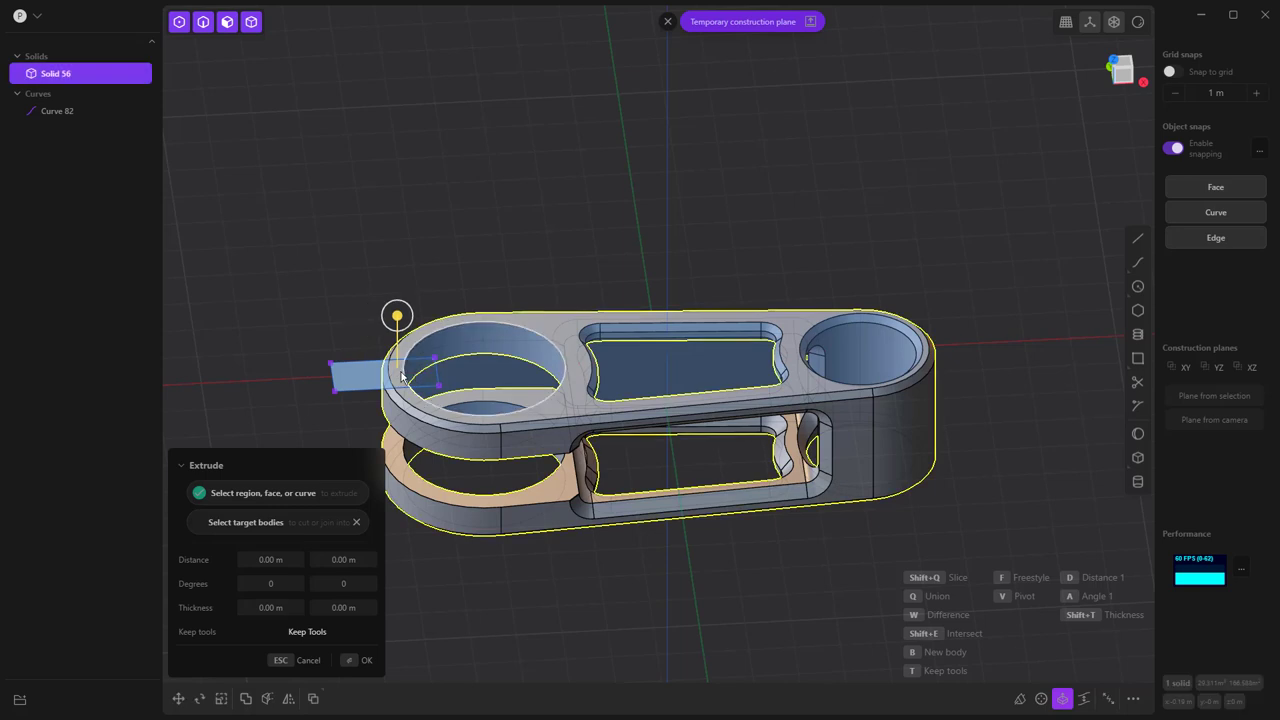
left_click_drag(410, 320, 439, 465)
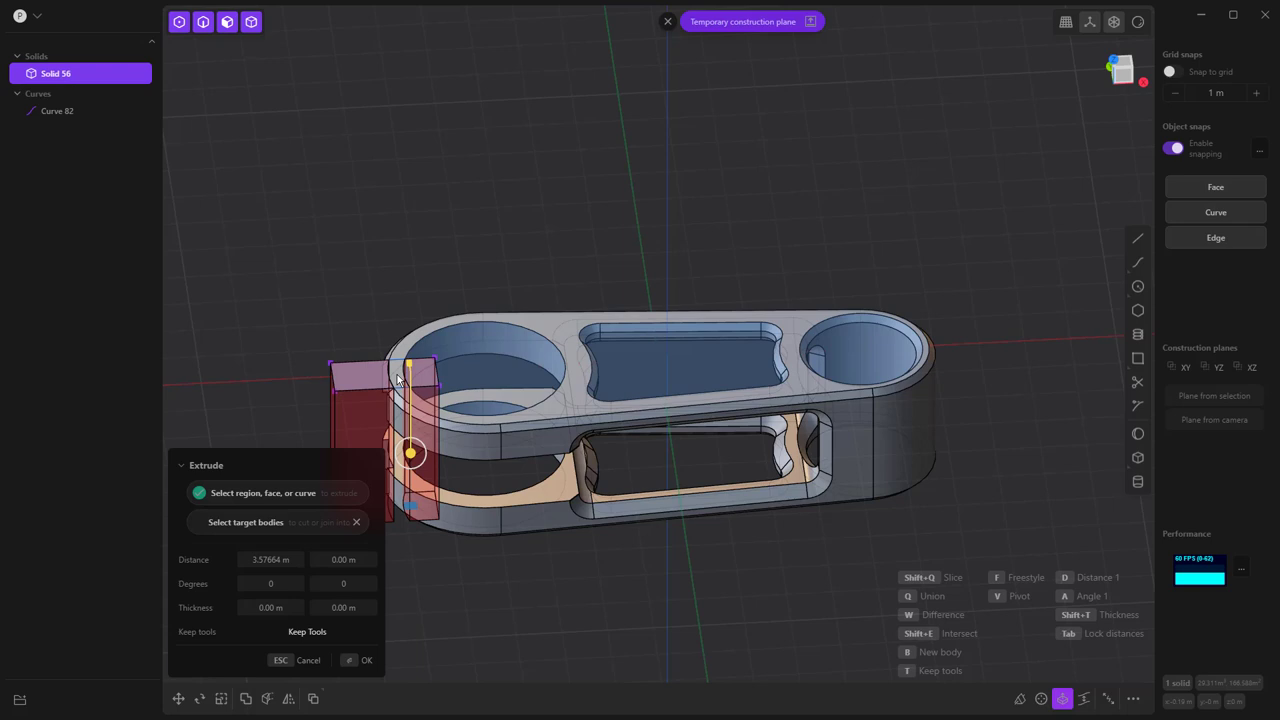
left_click(397, 374)
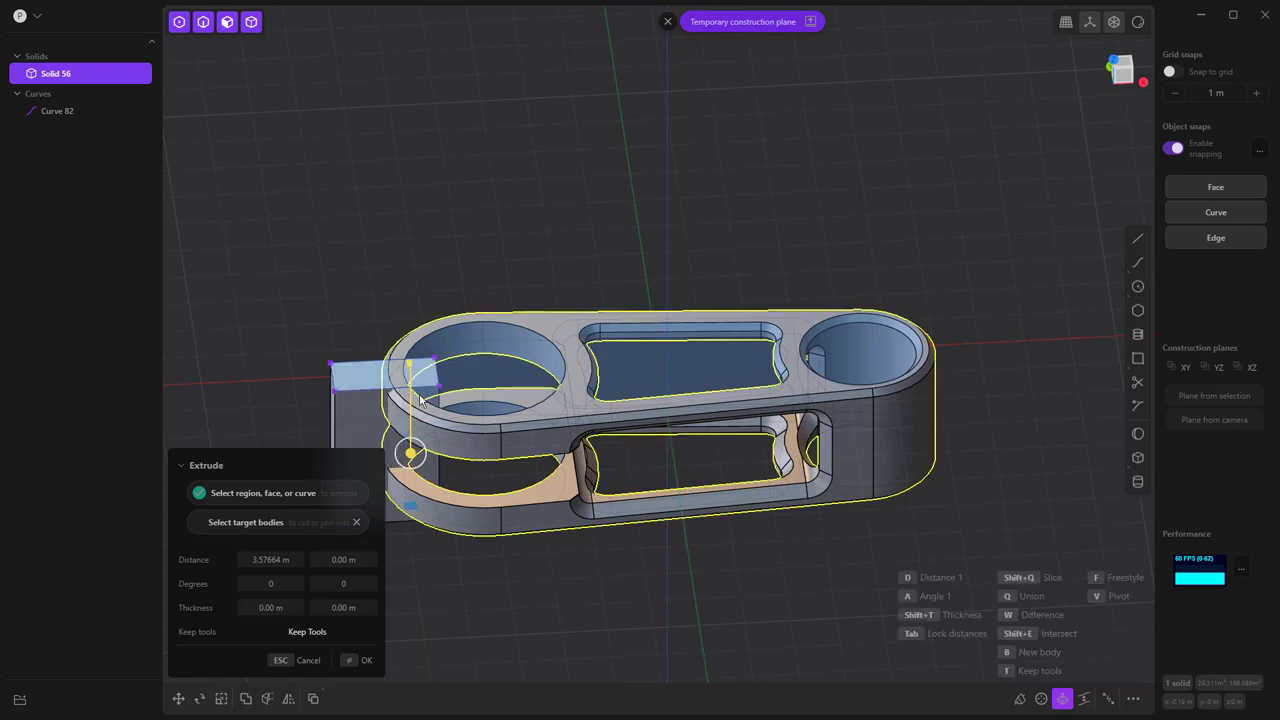
middle_click_drag(428, 415, 504, 395)
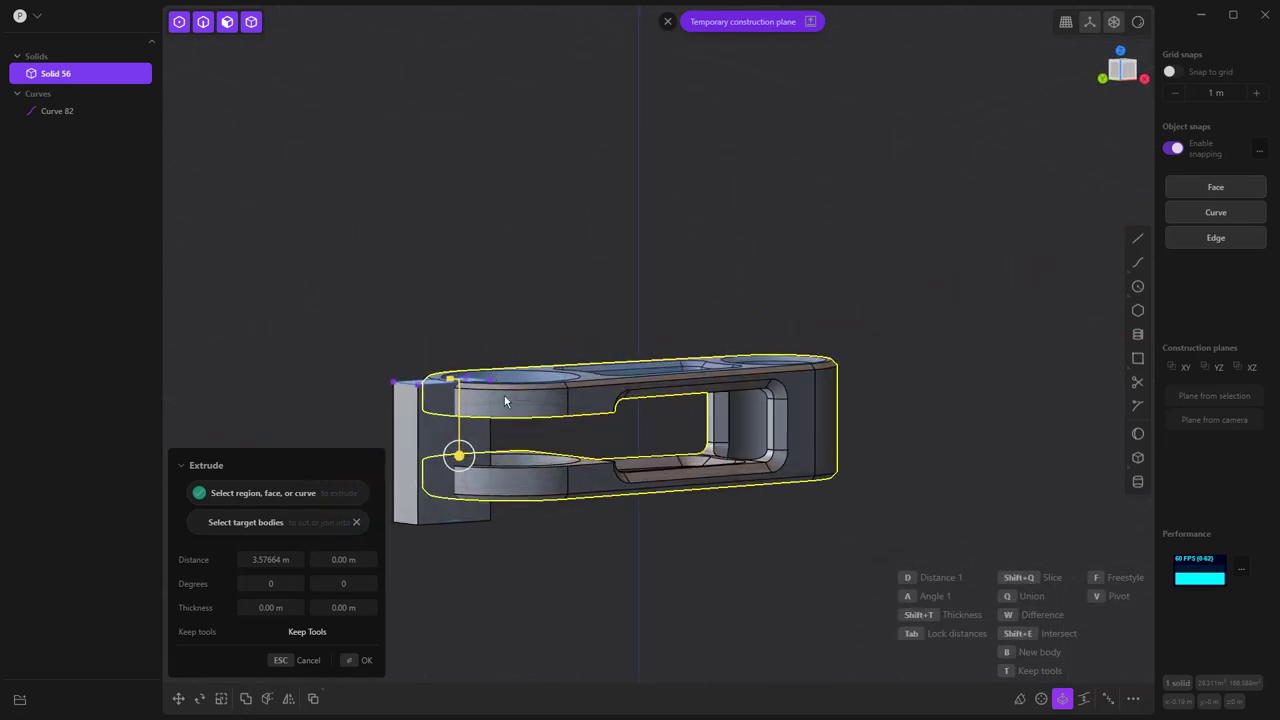
left_click(1043, 620)
key("w")
middle_click_drag(626, 537, 689, 566)
key("Return")
middle_click_drag(769, 558, 314, 423)
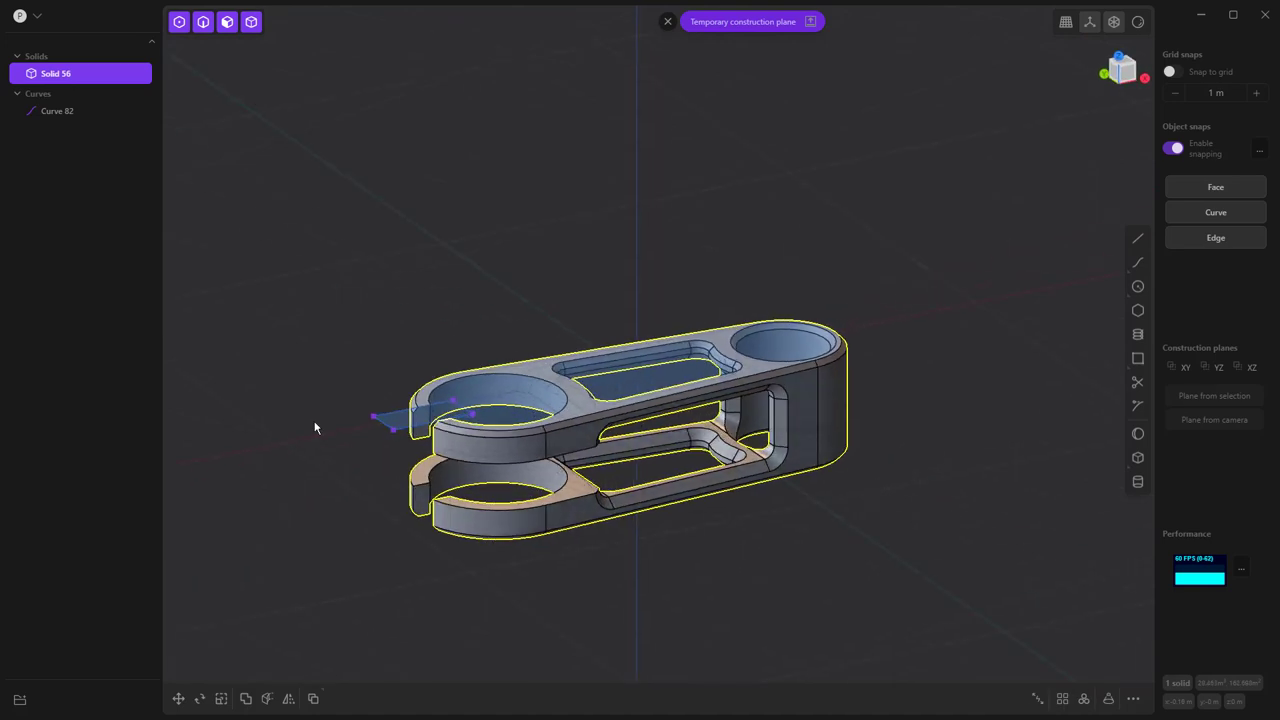
- Delete the rectangle sketch Curve 82
left_click(45, 111)
key("Delete")
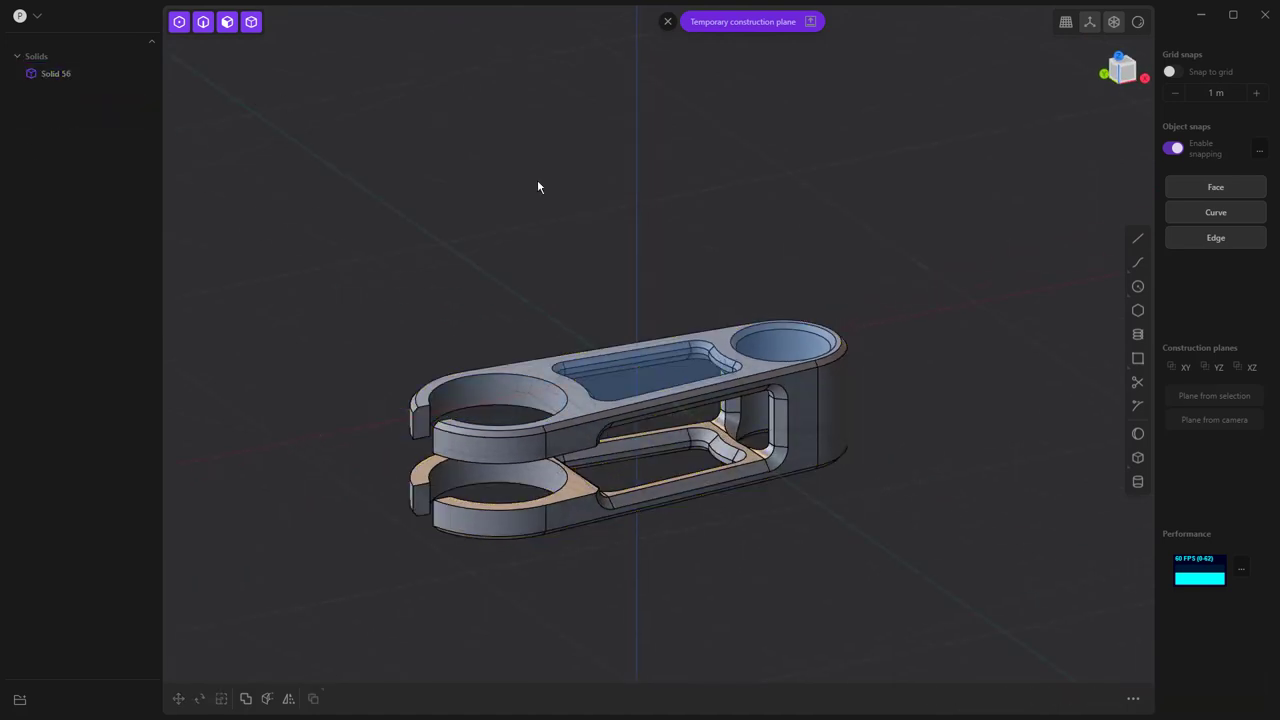
middle_click_drag(586, 206, 606, 334)
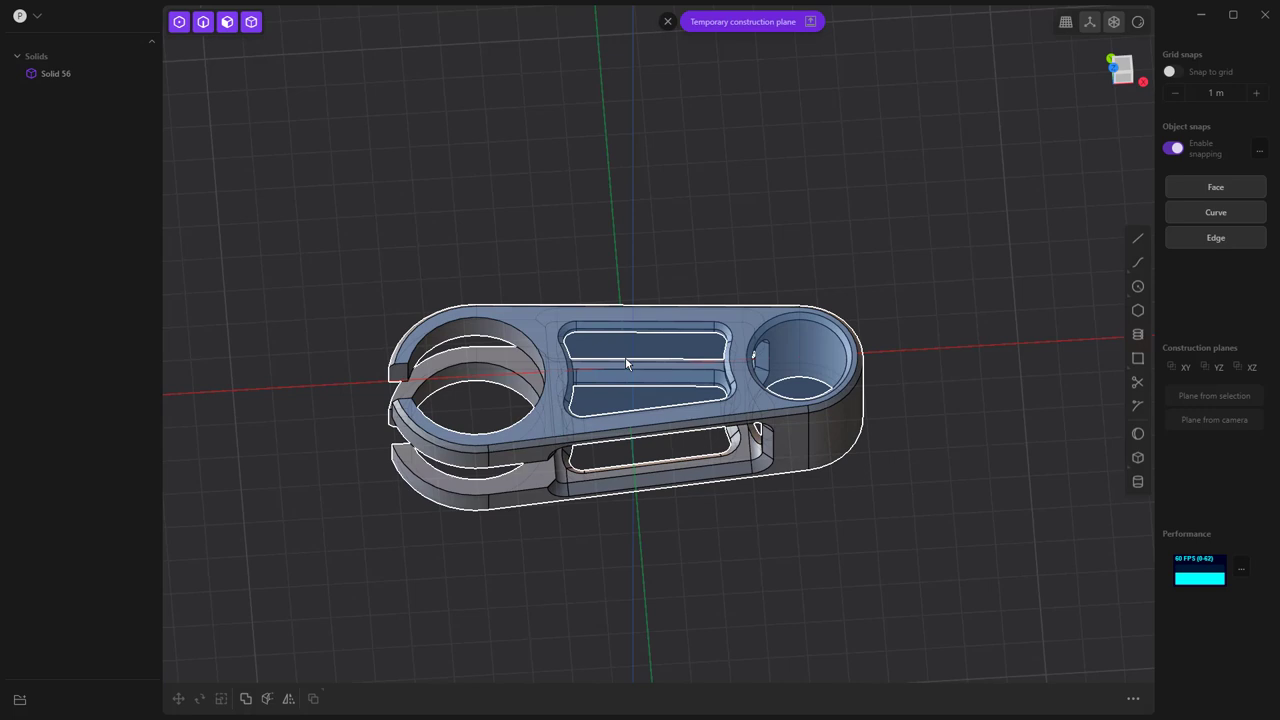
- Dismiss the temporary construction plane and turn the view to face the split end
left_click(668, 21)
middle_click_drag(712, 205, 789, 217)
scroll(469, 528, "up", 5)
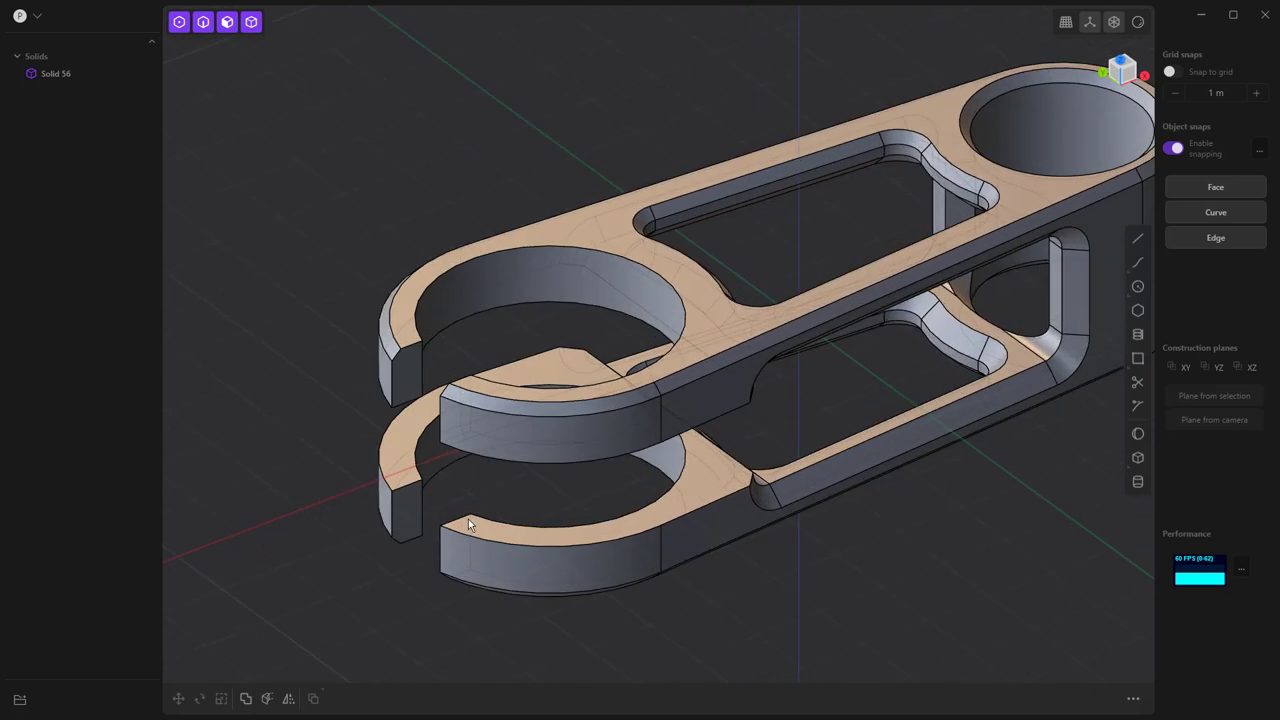
scroll(513, 485, "down", 3)
middle_click_drag(513, 485, 523, 460)
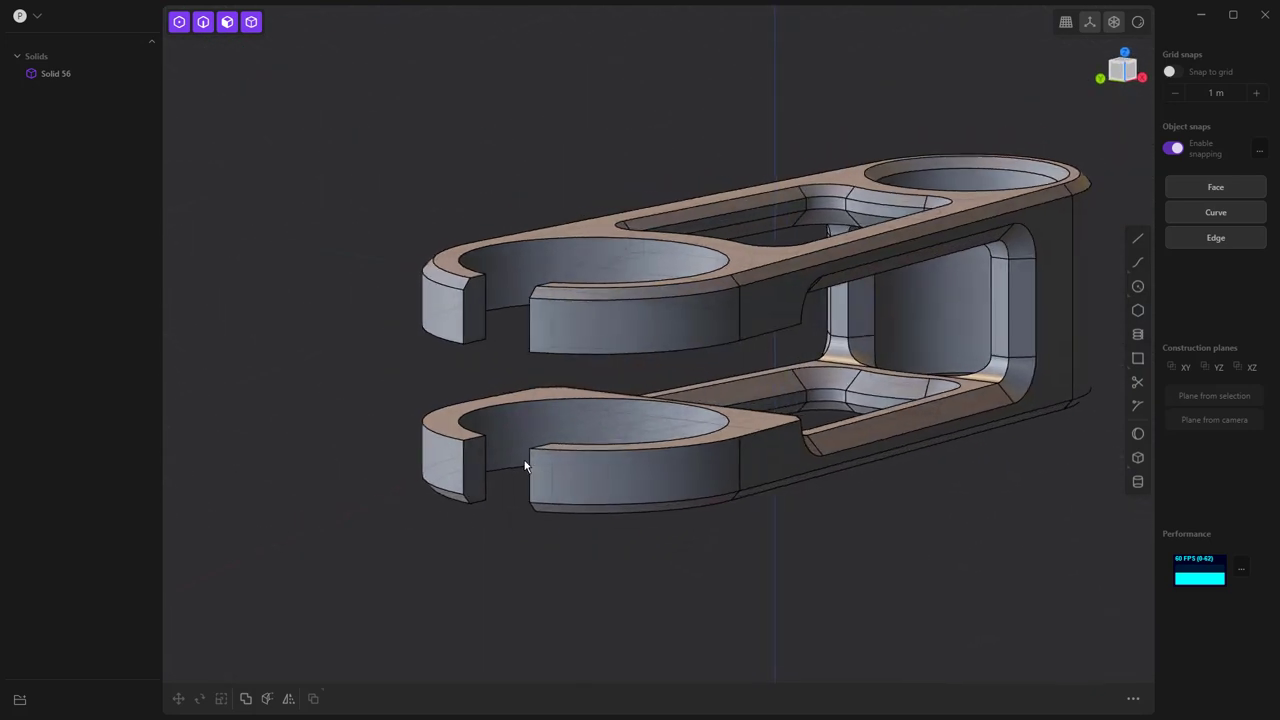
- Fillet the four vertical edges beside the split at 0.06399 m
left_click(464, 318)
key("f")
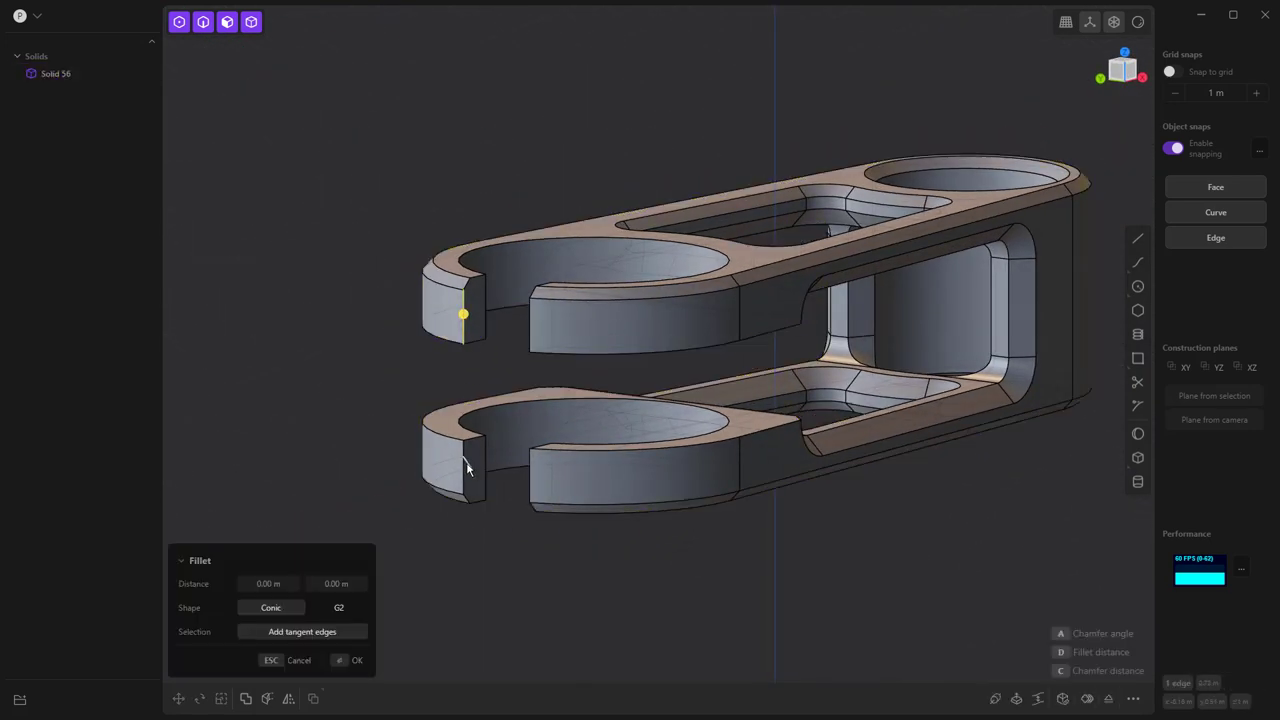
left_click(465, 468)
left_click(531, 470)
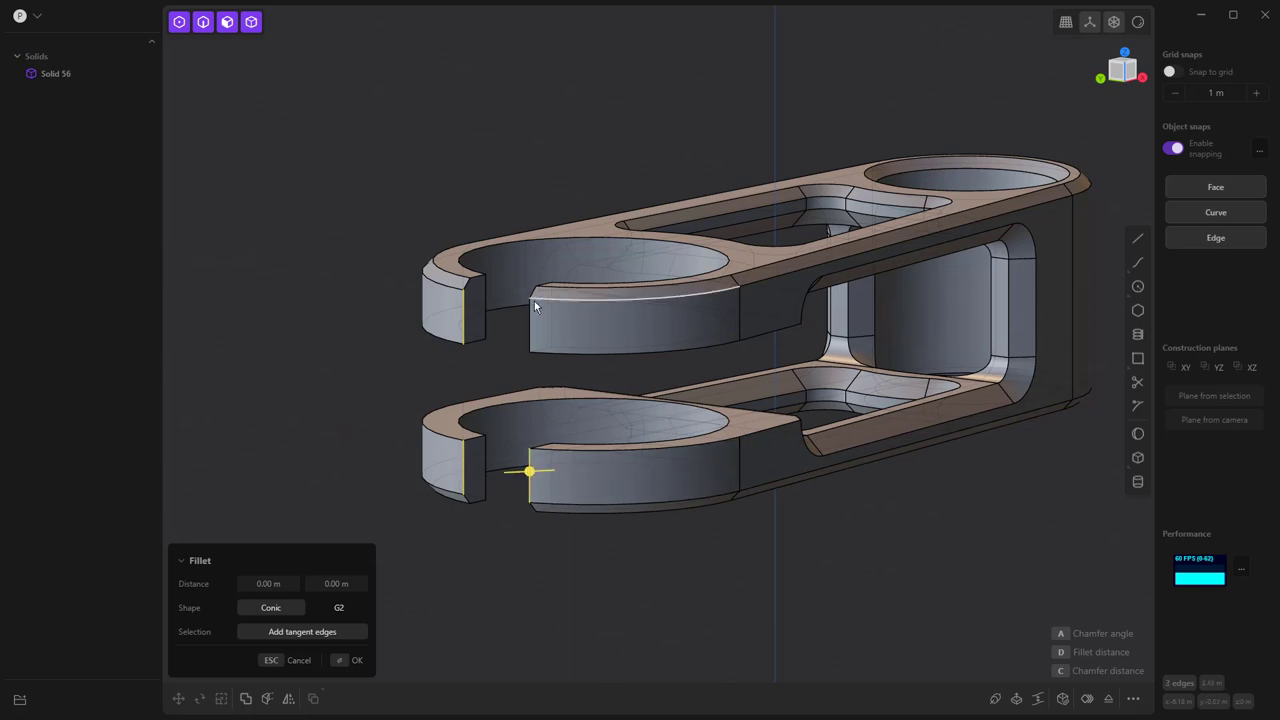
left_click(530, 314)
left_click_drag(530, 314, 537, 318)
key("Return")
middle_click_drag(341, 270, 1036, 53)
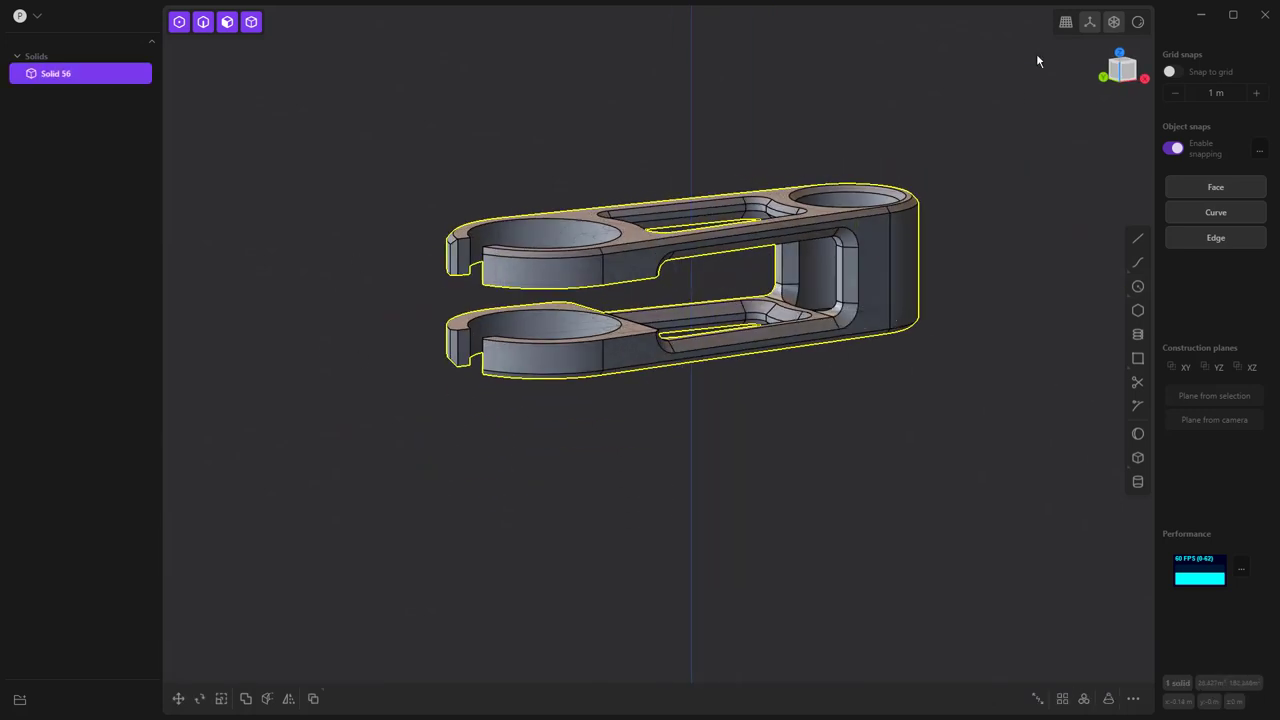
- Render the clamp with the red sphere matcap instead of grey chrome
left_click(1137, 23)
mouse_move(1138, 30)
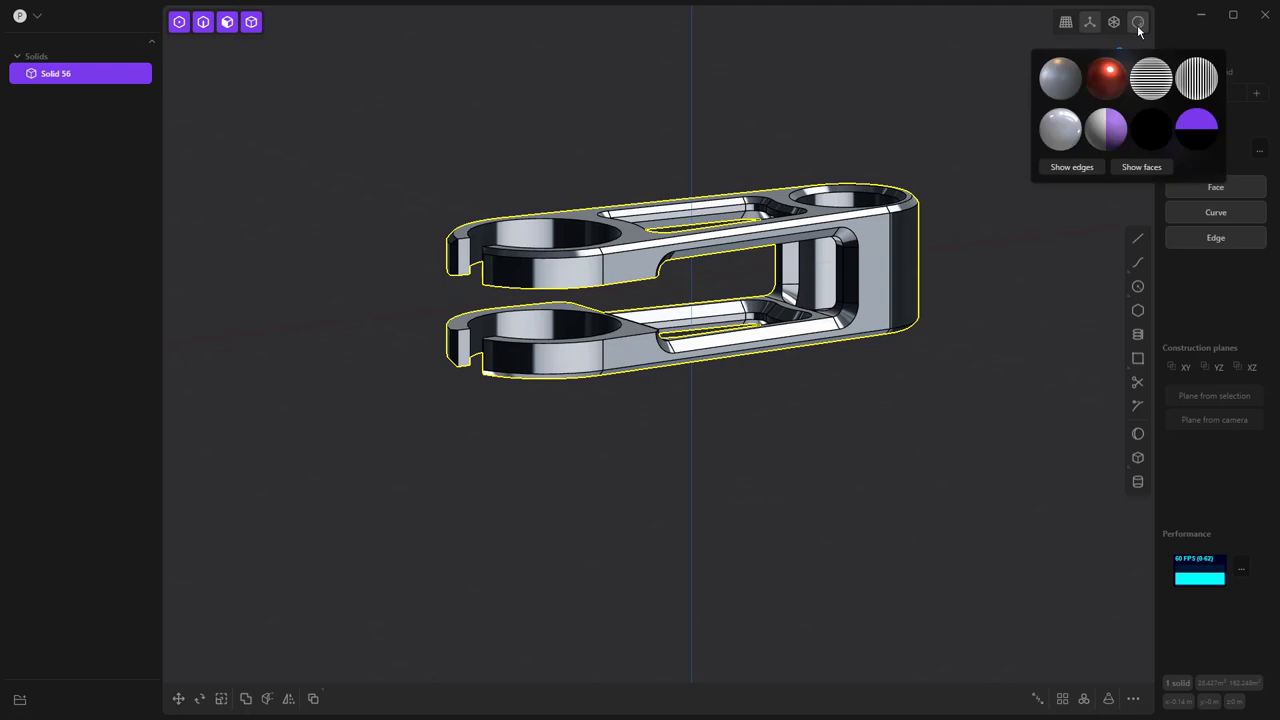
left_click(1106, 78)
middle_click_drag(931, 234, 889, 297)
- Deselect the part and turn off the viewport grid and axis lines
left_click(843, 431)
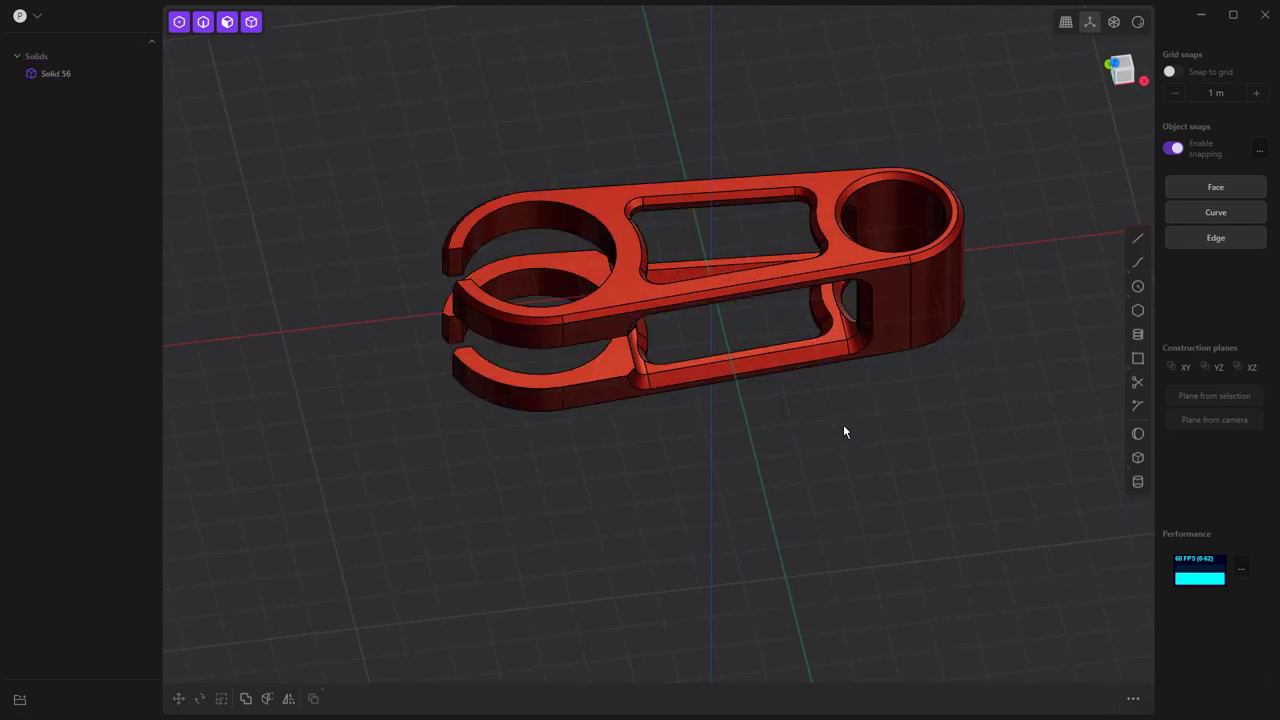
middle_click_drag(843, 431, 975, 197)
left_click(1066, 22)
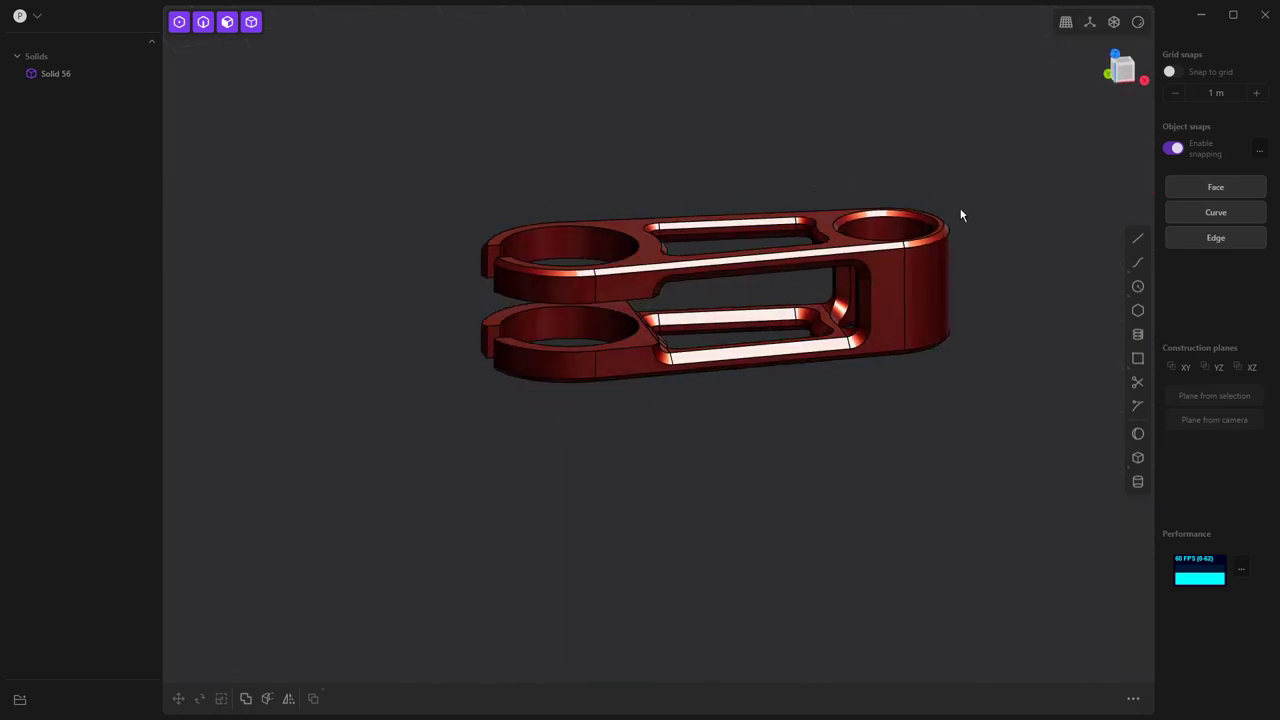